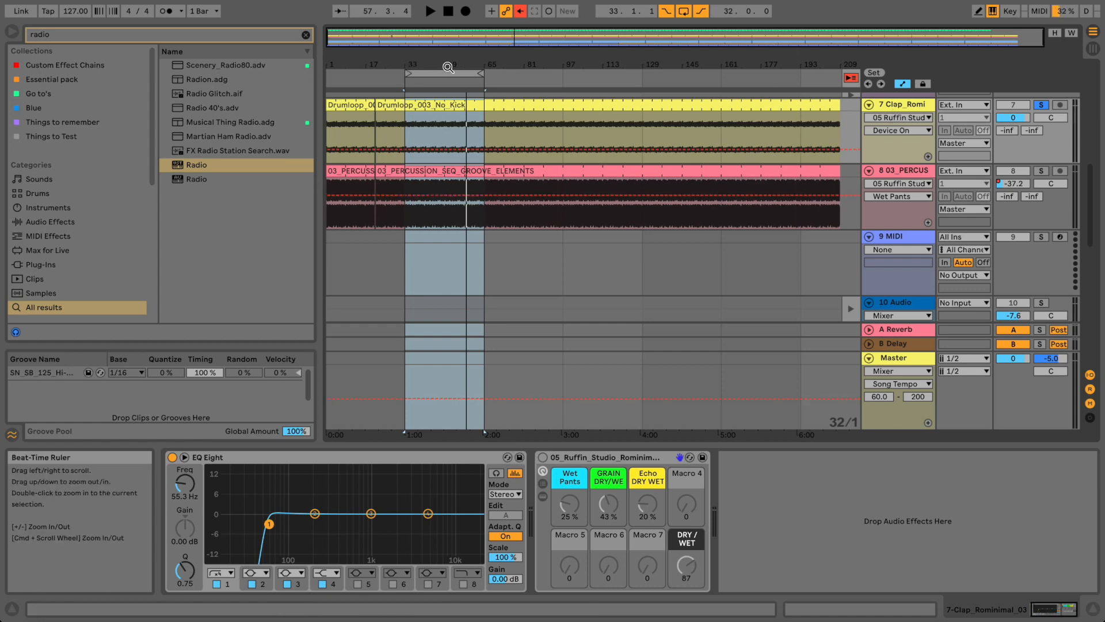
- Play the clap track with its rack on, setting Wet Pants to 36%, Grain to 30%, Echo to 8.7% and Dry/Wet to 55, then compare bypassed
{"action": "key", "text": "space"}
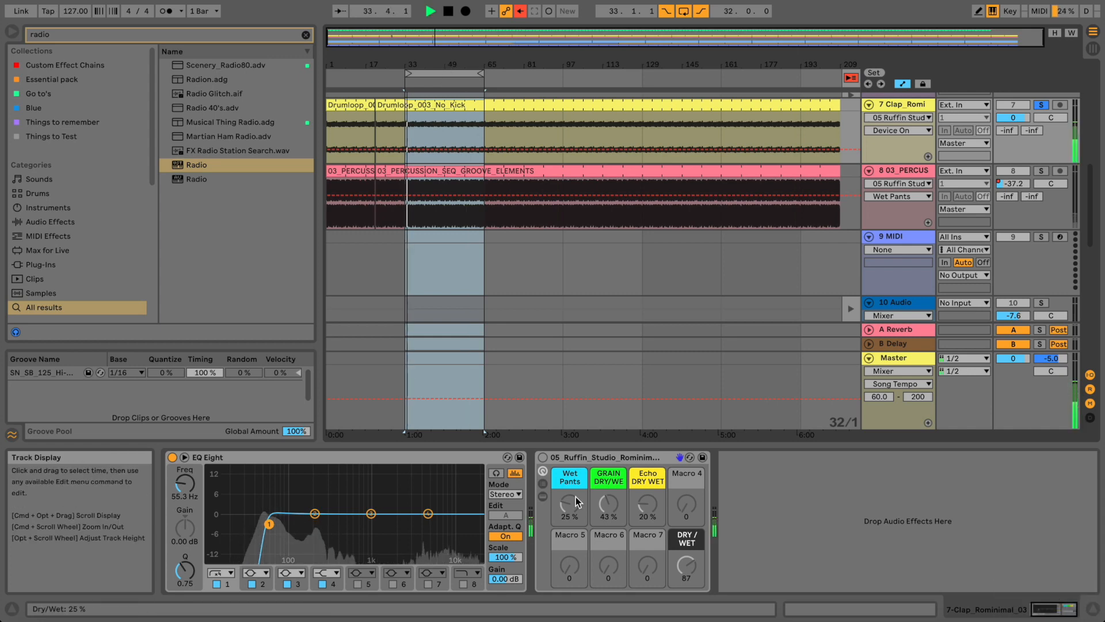
{"action": "left_click", "coordinate": [542, 458]}
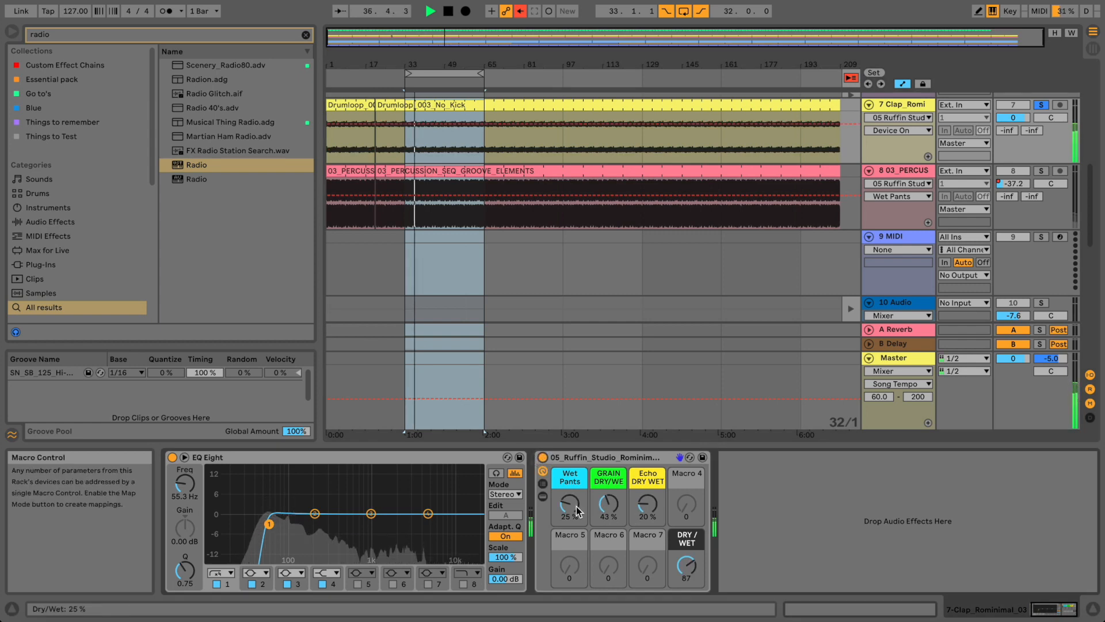
{"action": "left_click_drag", "start_coordinate": [567, 509], "coordinate": [565, 505]}
{"action": "left_click_drag", "start_coordinate": [637, 515], "coordinate": [605, 510]}
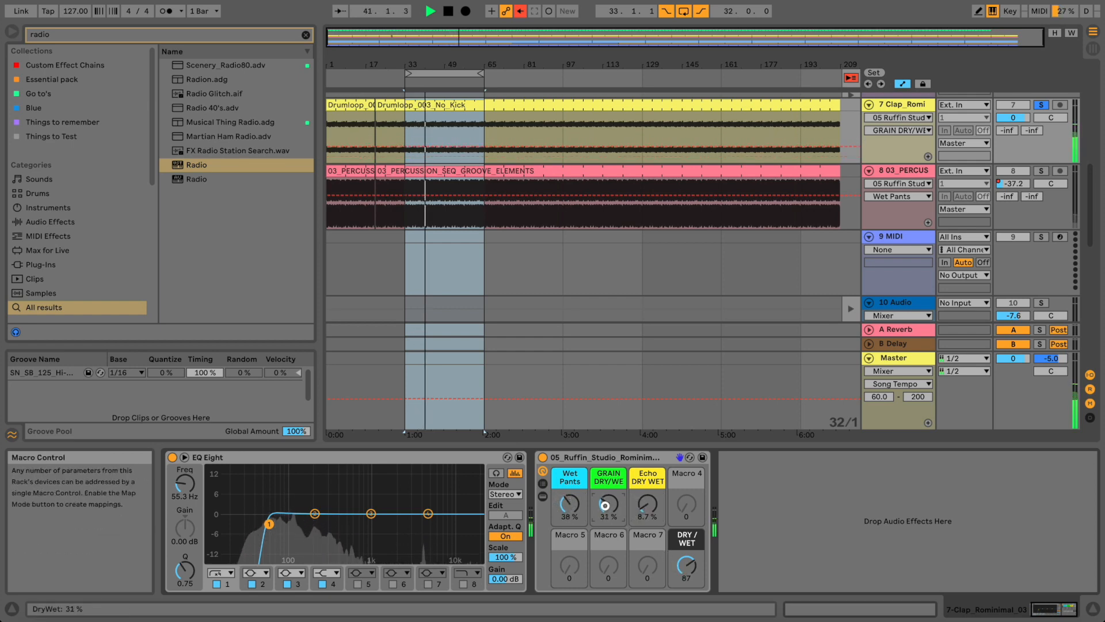
{"action": "left_click_drag", "start_coordinate": [688, 555], "coordinate": [690, 565]}
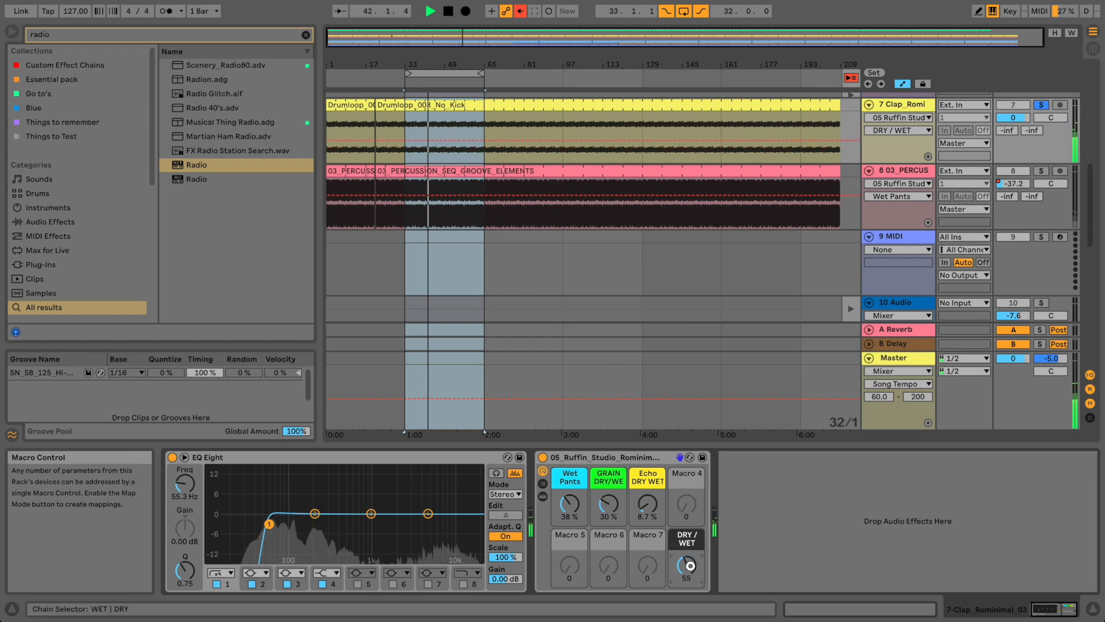
{"action": "left_click_drag", "start_coordinate": [569, 504], "coordinate": [570, 507]}
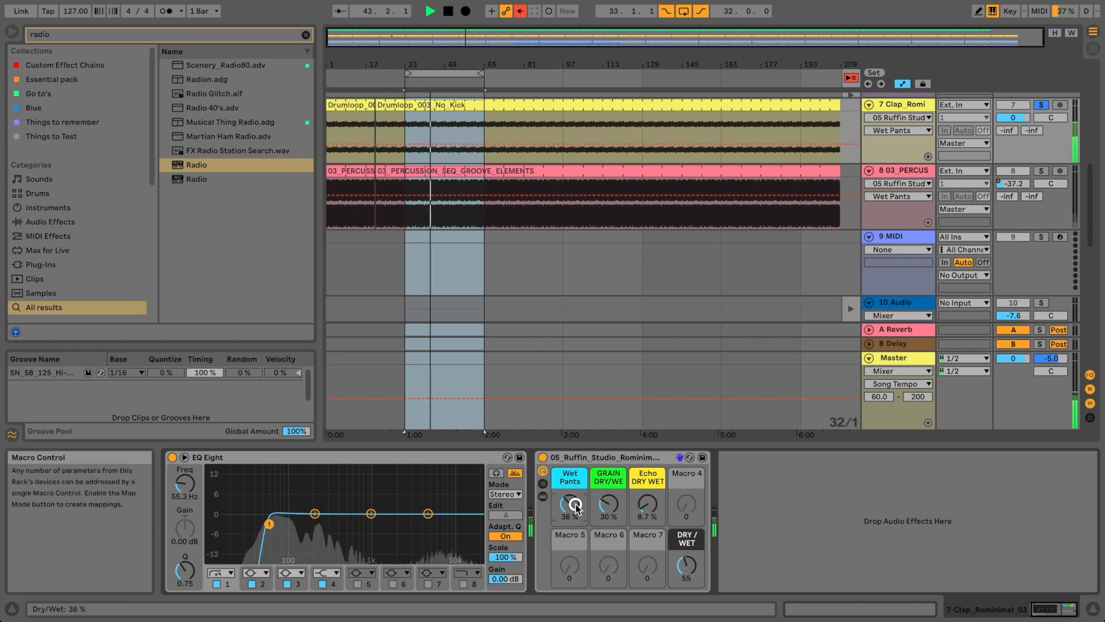
{"action": "left_click", "coordinate": [541, 458]}
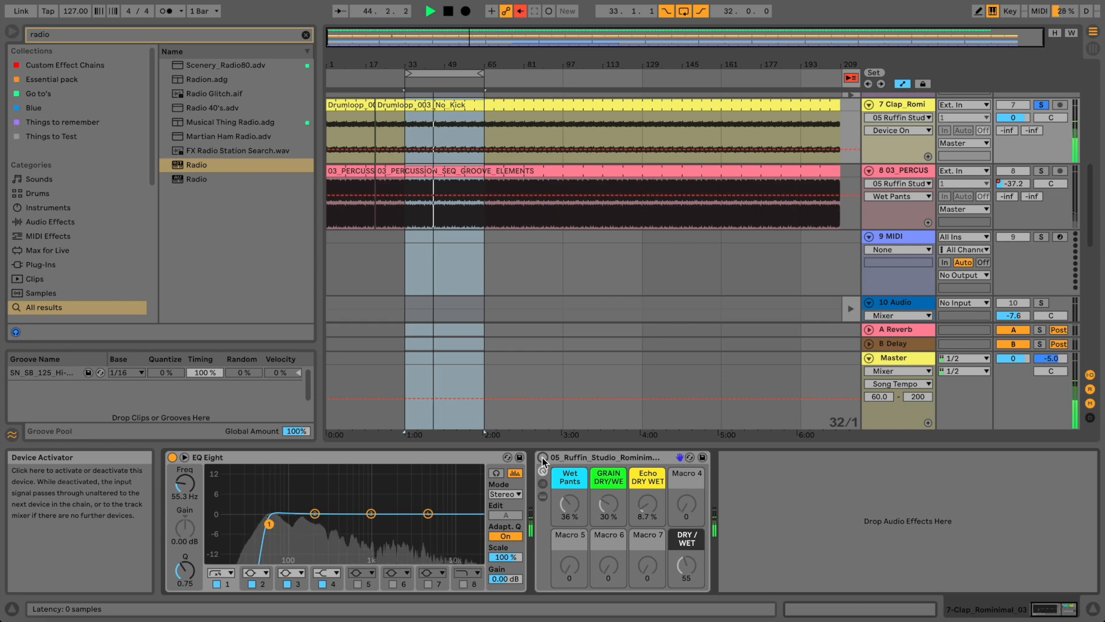
{"action": "left_click", "coordinate": [542, 458]}
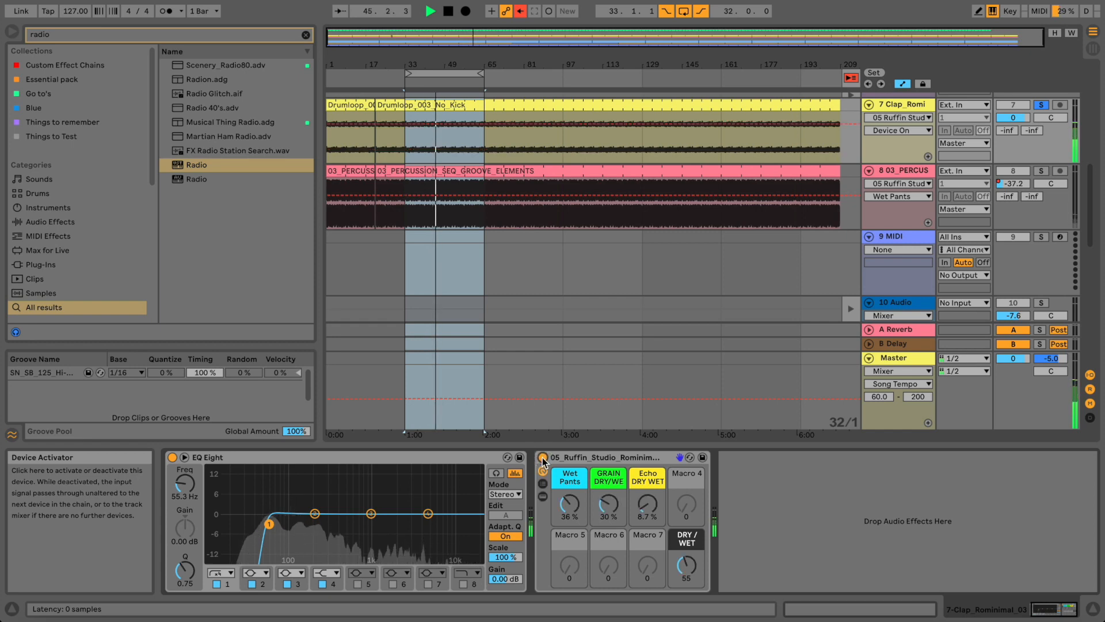
- Unsolo the clap track to hear the full mix and lower its rack's Dry/Wet macro to 52
{"action": "left_click", "coordinate": [1040, 106]}
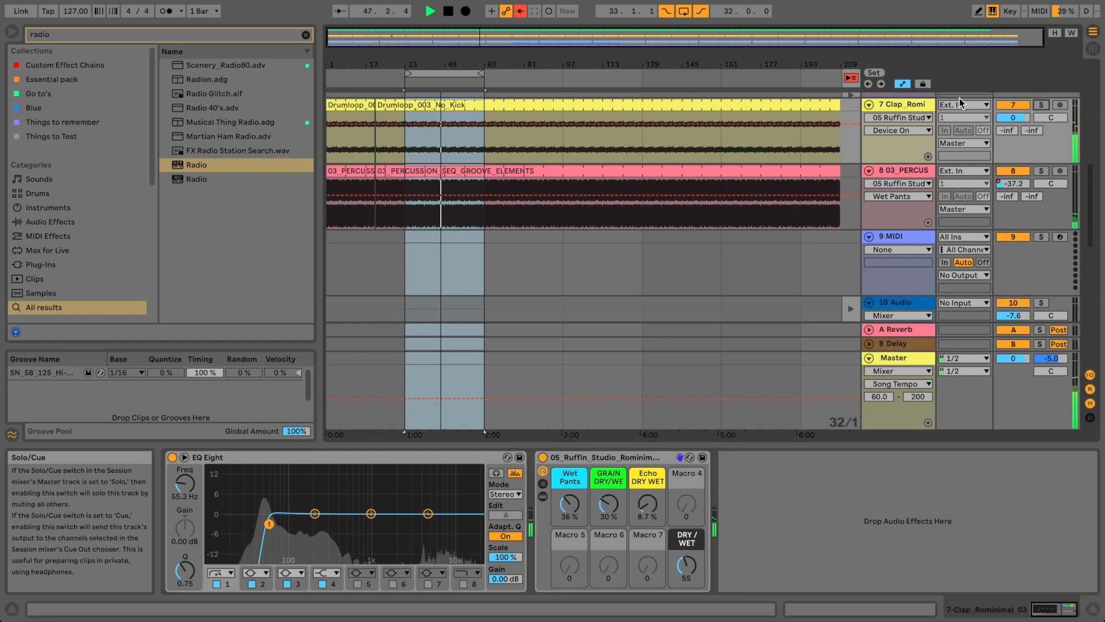
{"action": "key", "text": "XF86AudioLowerVolume"}
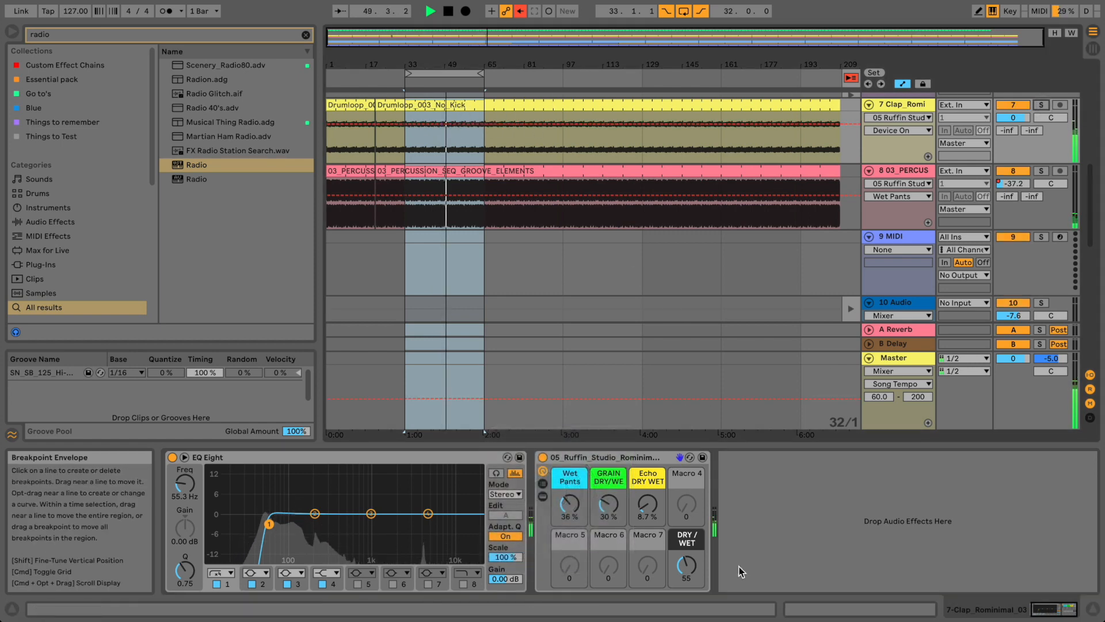
{"action": "left_click_drag", "start_coordinate": [703, 558], "coordinate": [703, 563]}
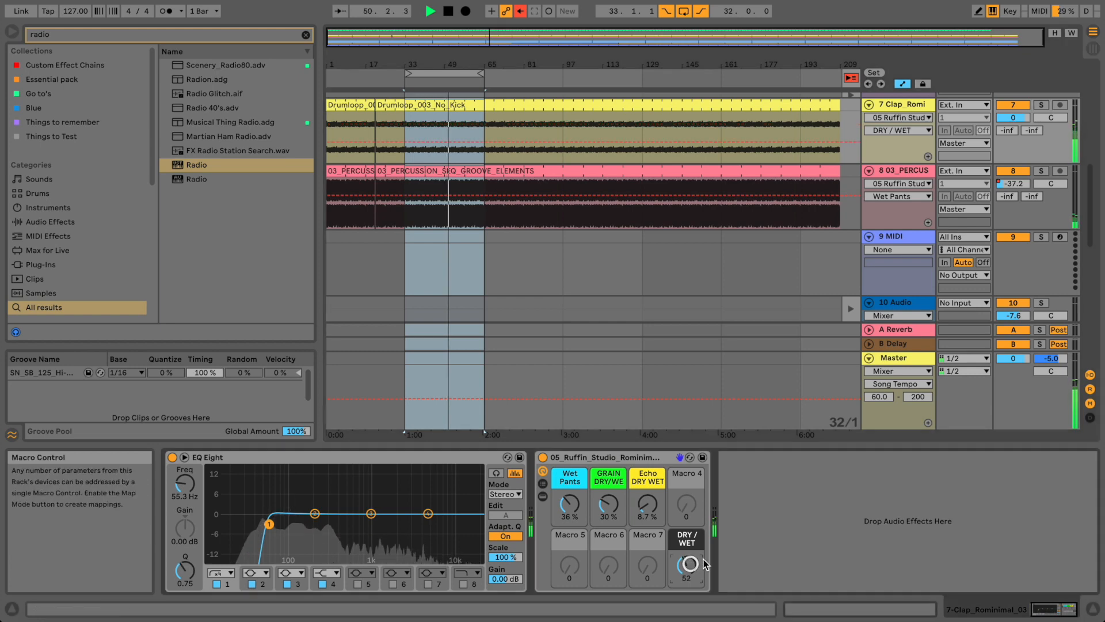
- Solo the percussion track and collapse its Rominimal rack so that only the macro controls show
{"action": "left_click", "coordinate": [1043, 171]}
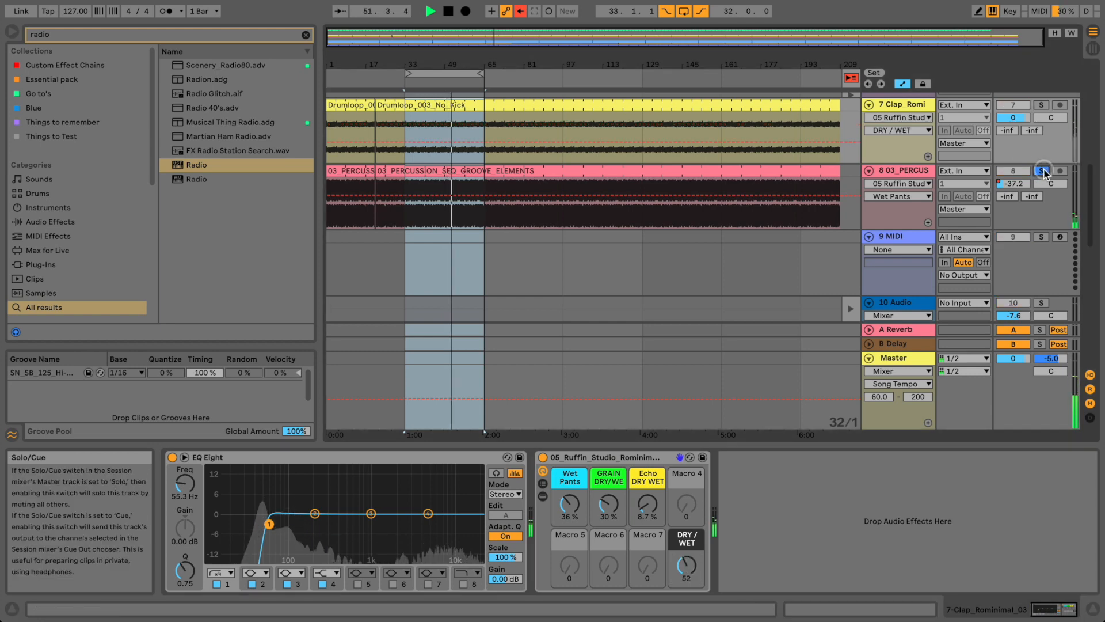
{"action": "left_click", "coordinate": [923, 171]}
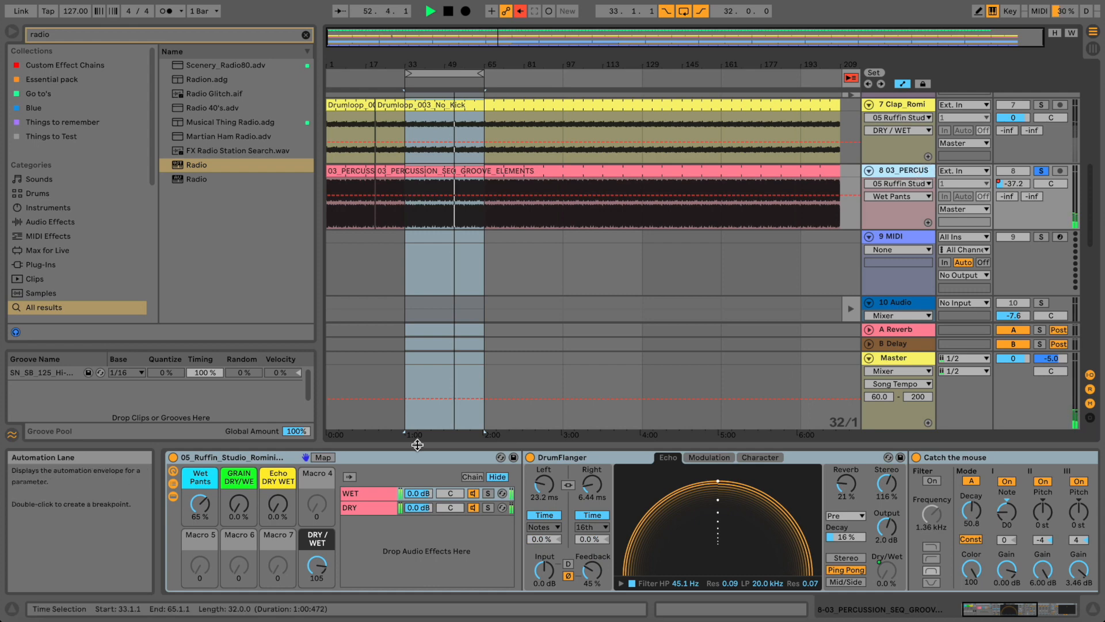
{"action": "left_click", "coordinate": [174, 458]}
{"action": "left_click", "coordinate": [173, 458]}
{"action": "left_click", "coordinate": [173, 496]}
{"action": "left_click", "coordinate": [173, 483]}
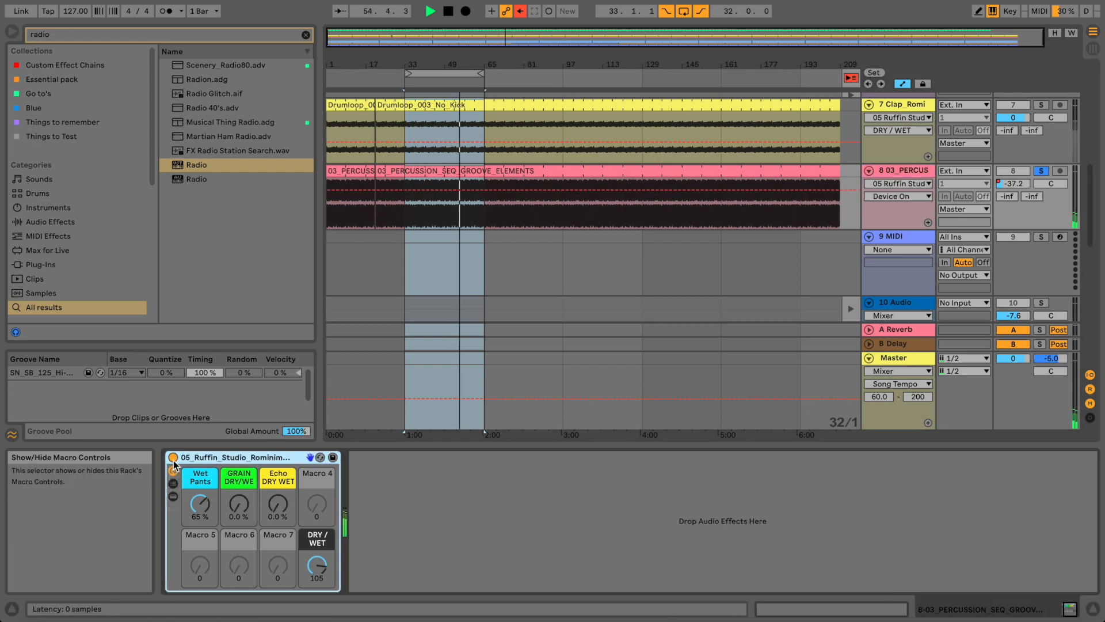
- Set the percussion rack's Dry/Wet macro to 103, Wet Pants to 53% and Grain to 75%, and compare it with the bypassed sound
{"action": "left_click_drag", "start_coordinate": [326, 561], "coordinate": [325, 558]}
{"action": "left_click_drag", "start_coordinate": [206, 499], "coordinate": [232, 498]}
{"action": "left_click", "coordinate": [171, 459]}
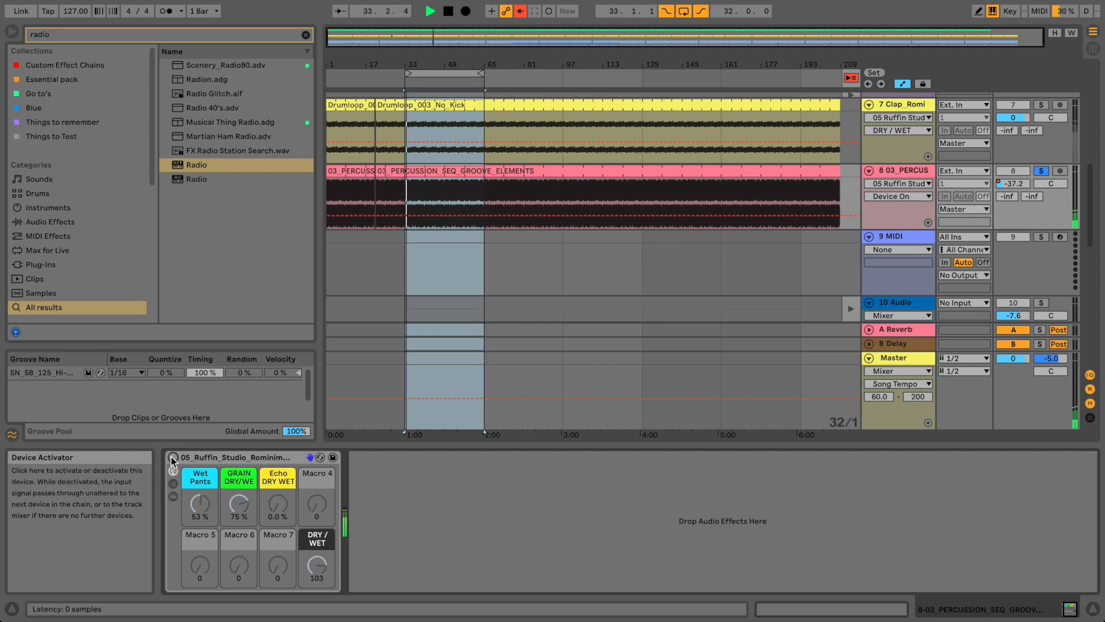
{"action": "left_click", "coordinate": [171, 458]}
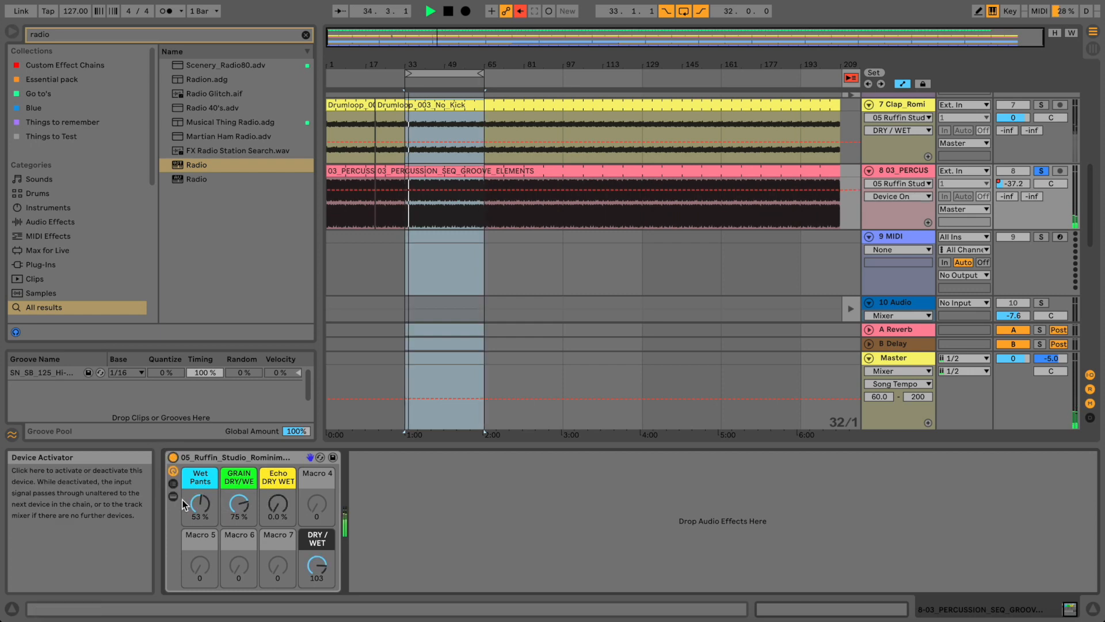
- Set the percussion rack's Grain to 100%, Echo to 52%, Dry/Wet to 127 and Wet Pants to 28%, and compare it with the bypassed sound
{"action": "left_click_drag", "start_coordinate": [243, 508], "coordinate": [285, 497]}
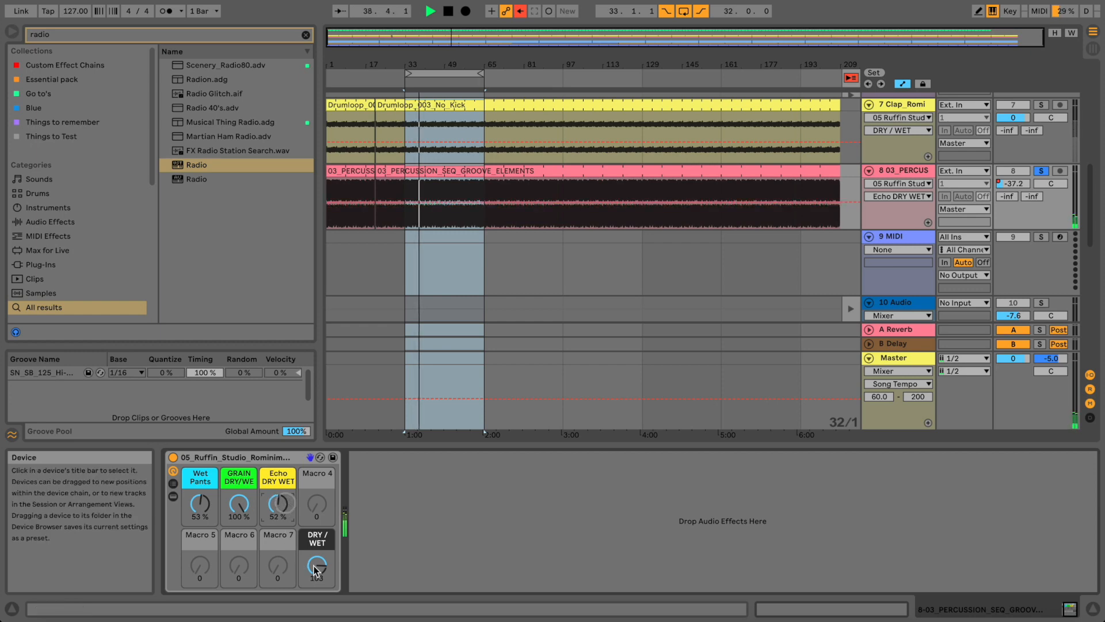
{"action": "left_click_drag", "start_coordinate": [318, 565], "coordinate": [318, 564]}
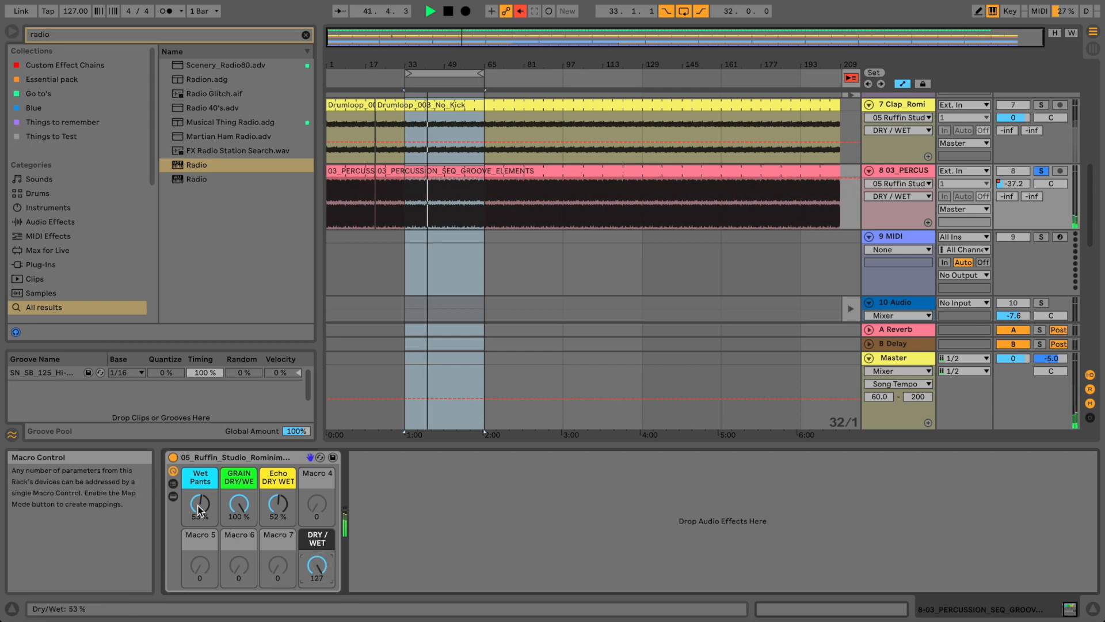
{"action": "left_click_drag", "start_coordinate": [198, 505], "coordinate": [198, 512]}
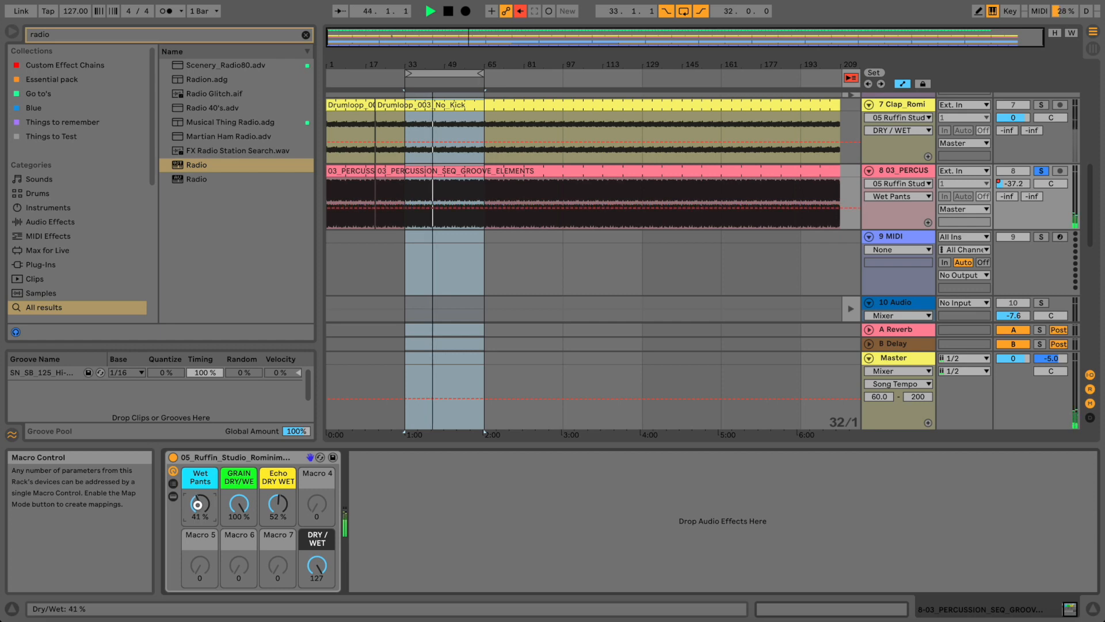
{"action": "key", "text": "XF86AudioRaiseVolume"}
{"action": "left_click_drag", "start_coordinate": [197, 506], "coordinate": [198, 512]}
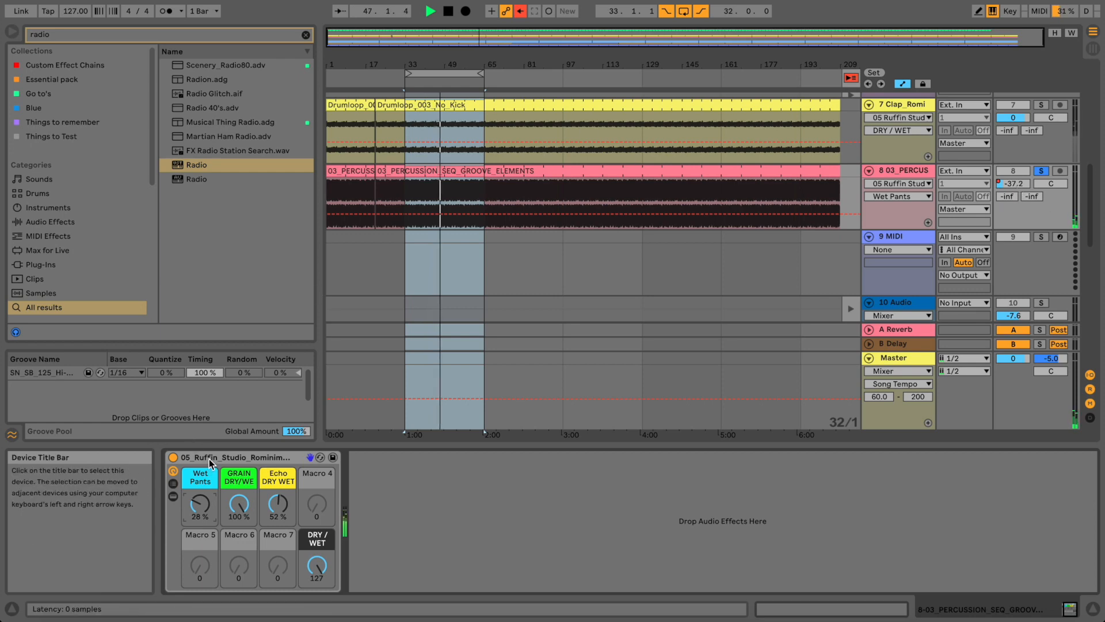
{"action": "left_click", "coordinate": [173, 458]}
{"action": "left_click", "coordinate": [173, 458]}
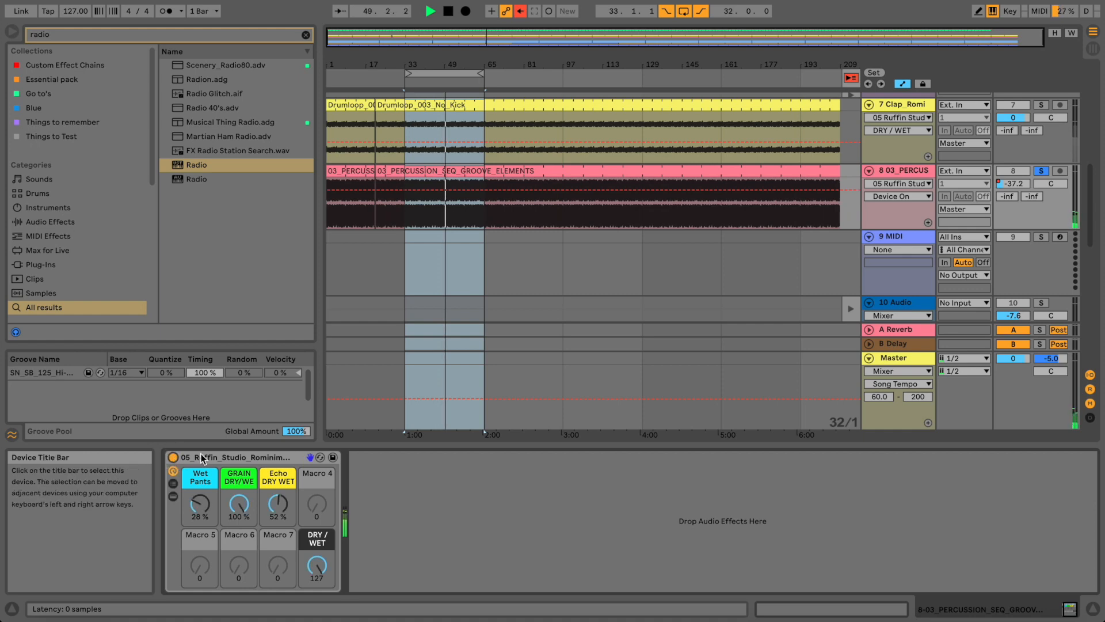
{"action": "left_click", "coordinate": [201, 458]}
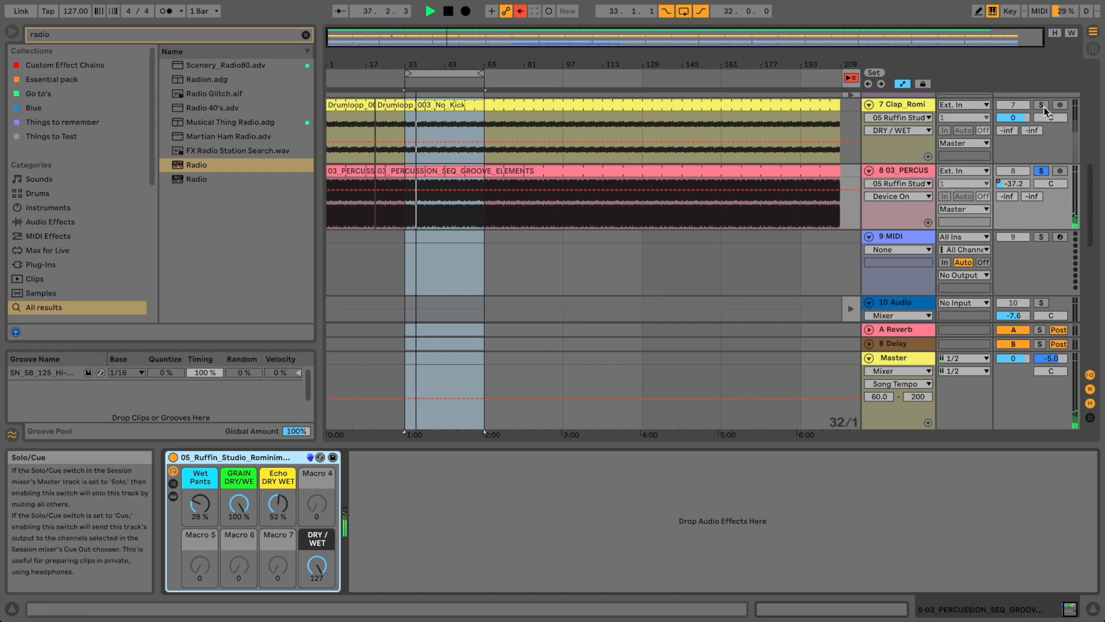
- Examine the DrumFlanger, Catch the mouse and Grain Delay devices in the wet chain of the clap track's rack
{"action": "left_click", "coordinate": [507, 171]}
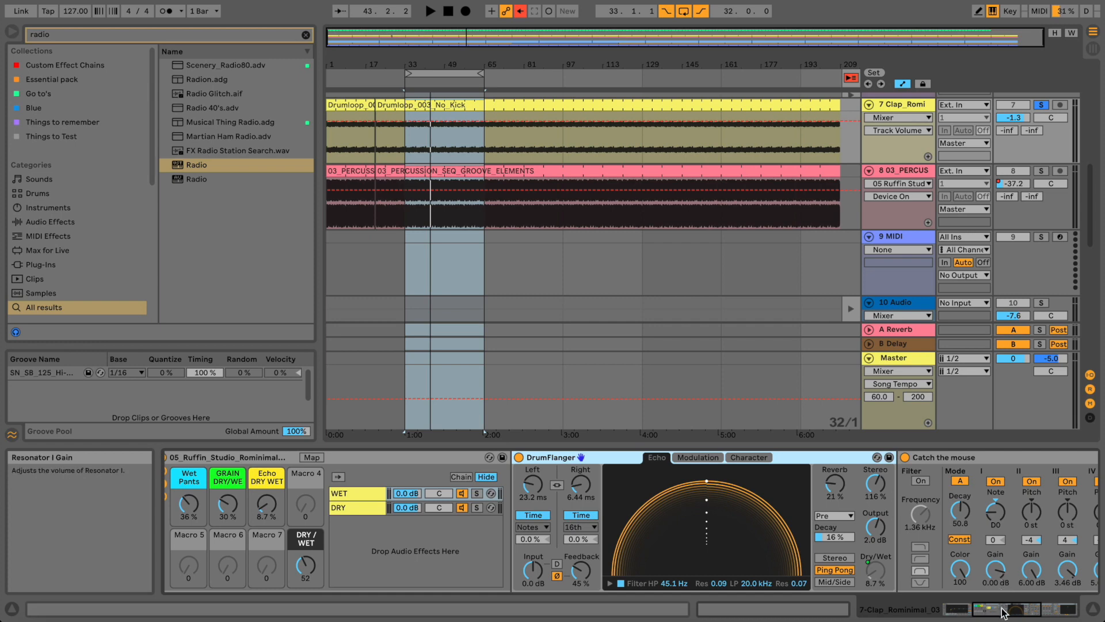
{"action": "mouse_move", "coordinate": [1007, 613]}
{"action": "left_mouse_down"}
{"action": "mouse_move", "coordinate": [1033, 609]}
{"action": "mouse_move", "coordinate": [1004, 610]}
{"action": "left_mouse_up"}
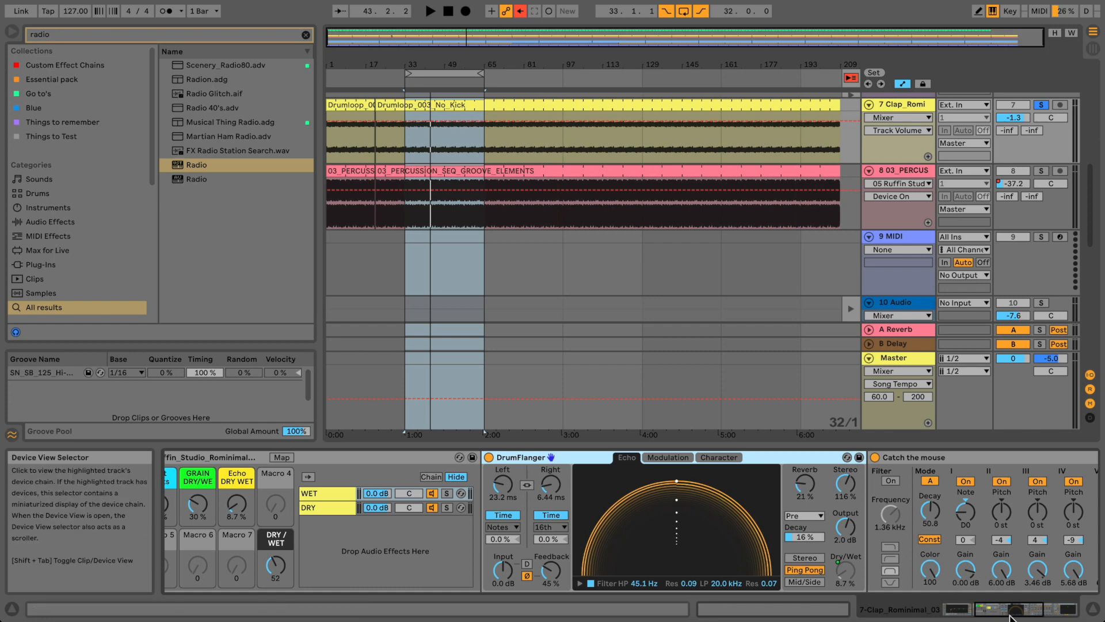
{"action": "mouse_move", "coordinate": [1001, 613]}
{"action": "left_mouse_down"}
{"action": "mouse_move", "coordinate": [991, 610]}
{"action": "mouse_move", "coordinate": [1019, 612]}
{"action": "left_mouse_up"}
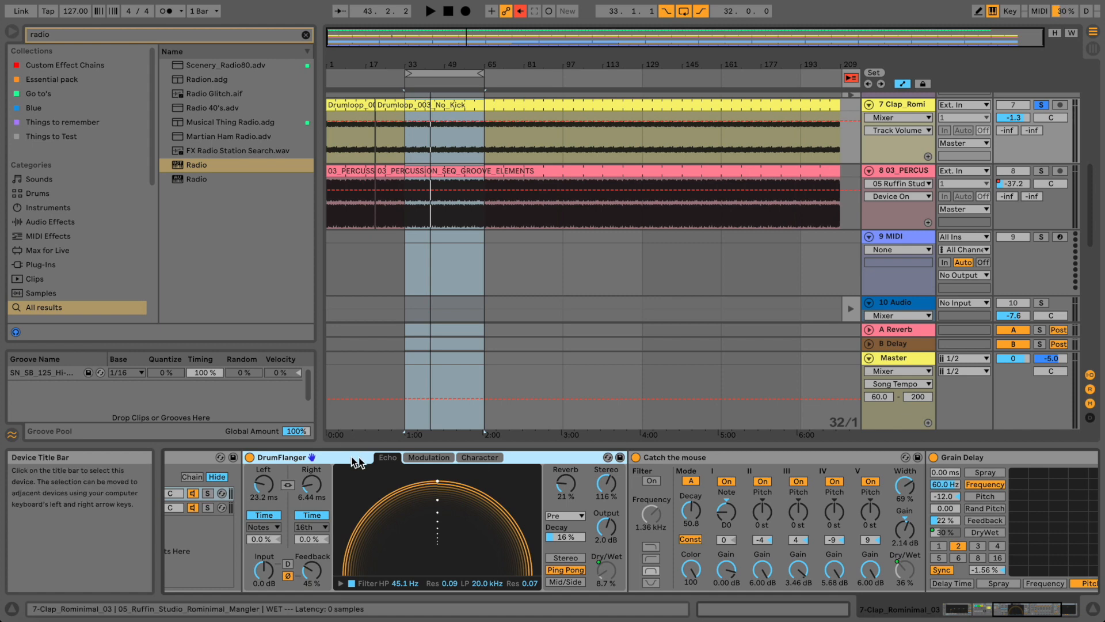
{"action": "left_click", "coordinate": [675, 458]}
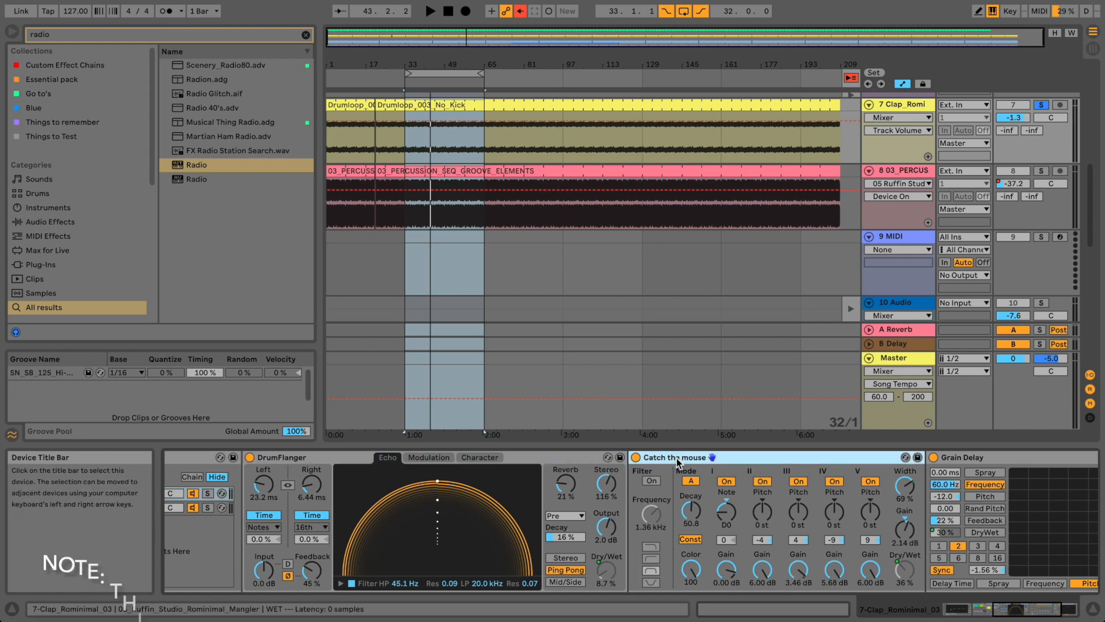
{"action": "left_click", "coordinate": [987, 458]}
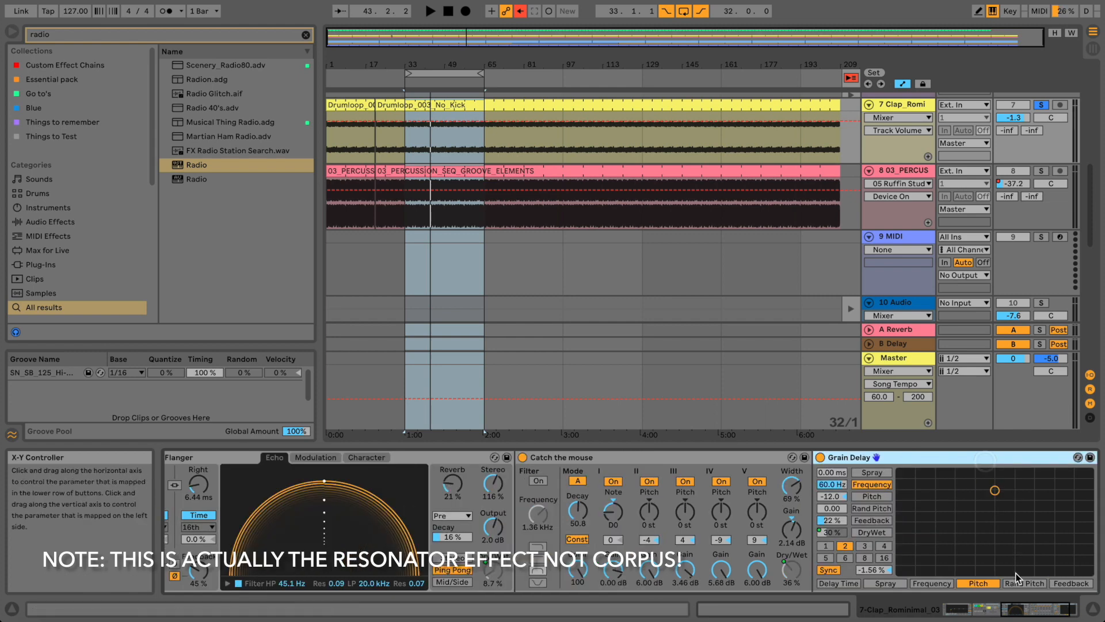
- Play the clap loop and set its rack's Dry/Wet to 125, Echo to 31%, Grain to 62% and Wet Pants to 22%, comparing it with bypass
{"action": "mouse_move", "coordinate": [1015, 610]}
{"action": "left_mouse_down"}
{"action": "mouse_move", "coordinate": [1031, 610]}
{"action": "mouse_move", "coordinate": [996, 610]}
{"action": "left_mouse_up"}
{"action": "key", "text": "space"}
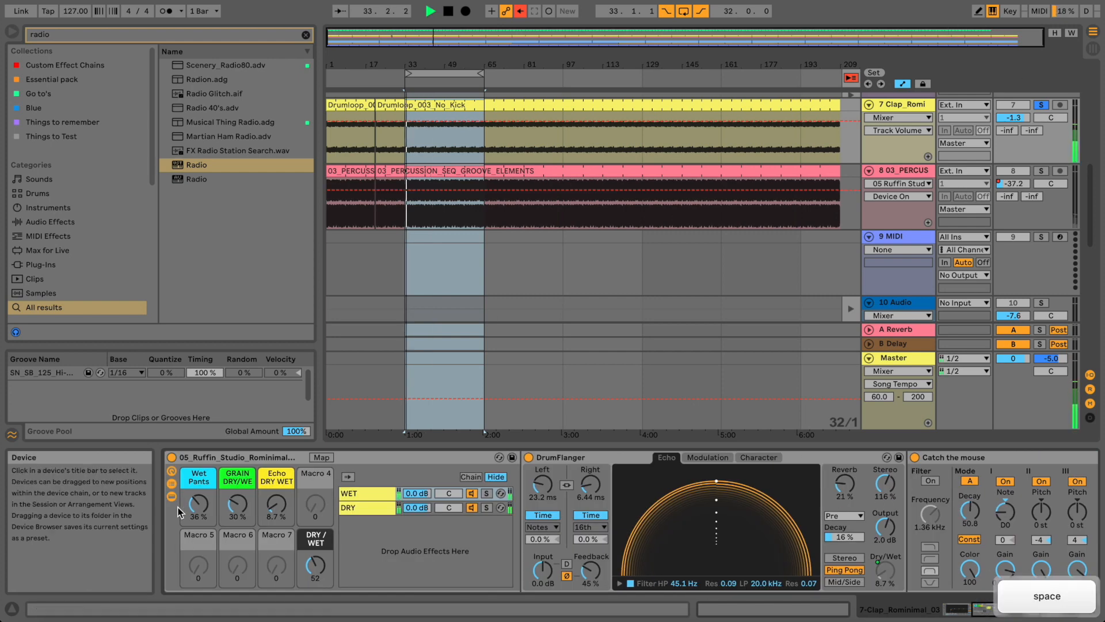
{"action": "left_click_drag", "start_coordinate": [311, 566], "coordinate": [309, 565]}
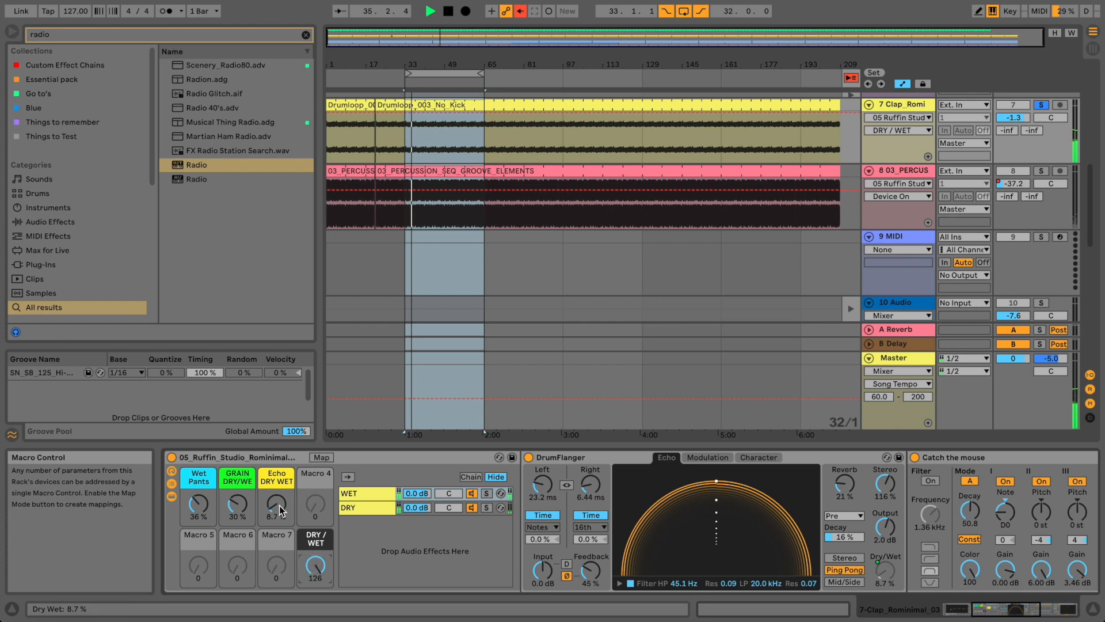
{"action": "left_click_drag", "start_coordinate": [279, 503], "coordinate": [232, 504]}
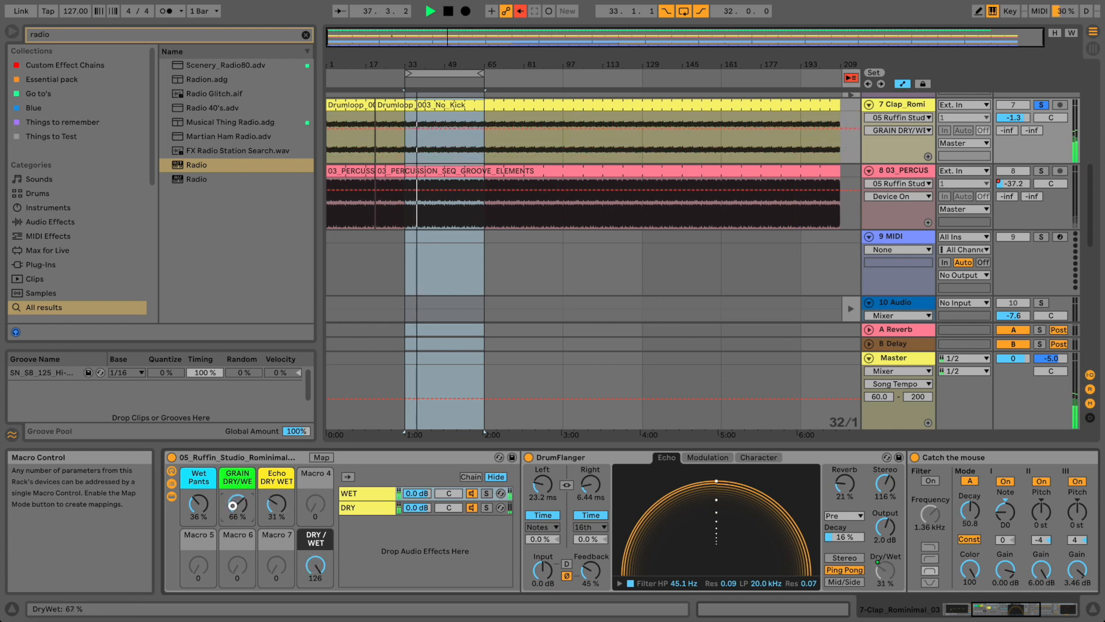
{"action": "left_click_drag", "start_coordinate": [208, 502], "coordinate": [208, 505]}
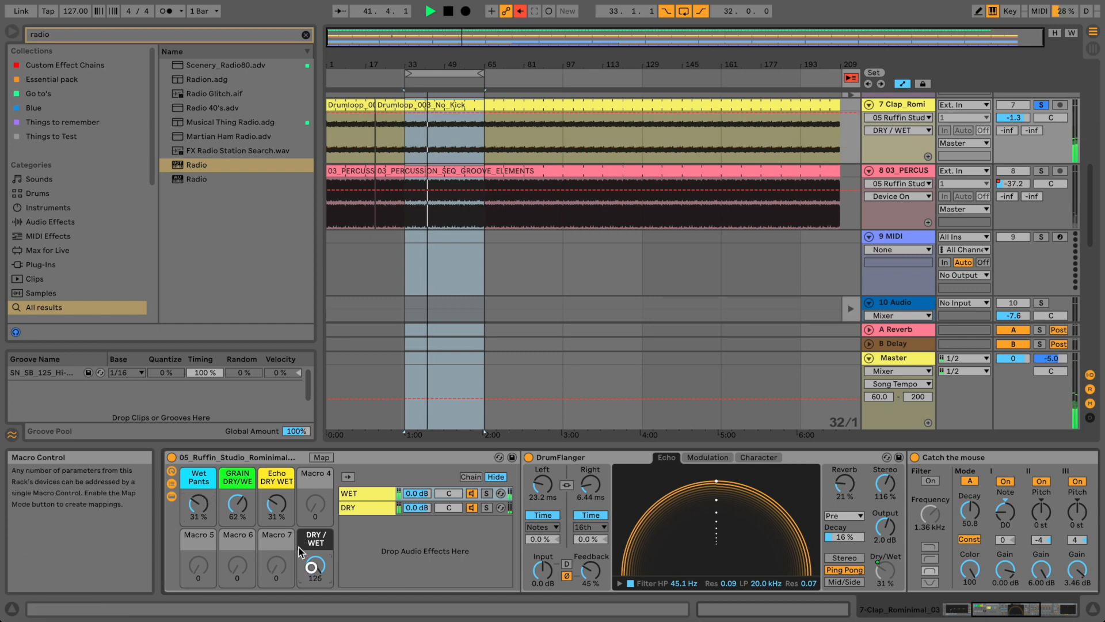
{"action": "left_click_drag", "start_coordinate": [189, 512], "coordinate": [189, 515]}
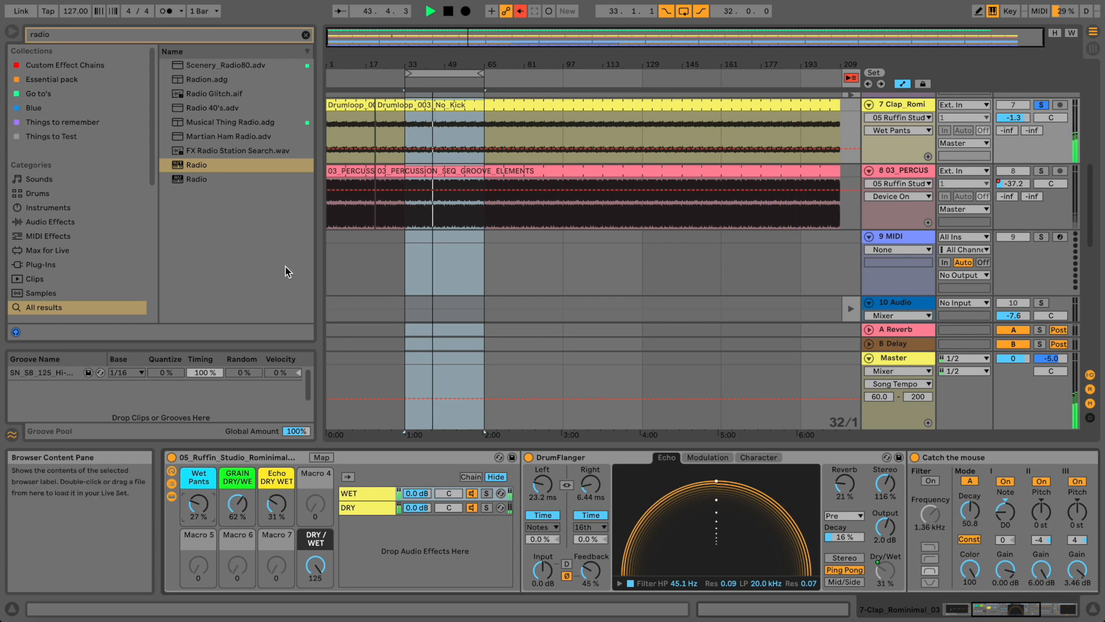
{"action": "left_click_drag", "start_coordinate": [206, 501], "coordinate": [206, 505]}
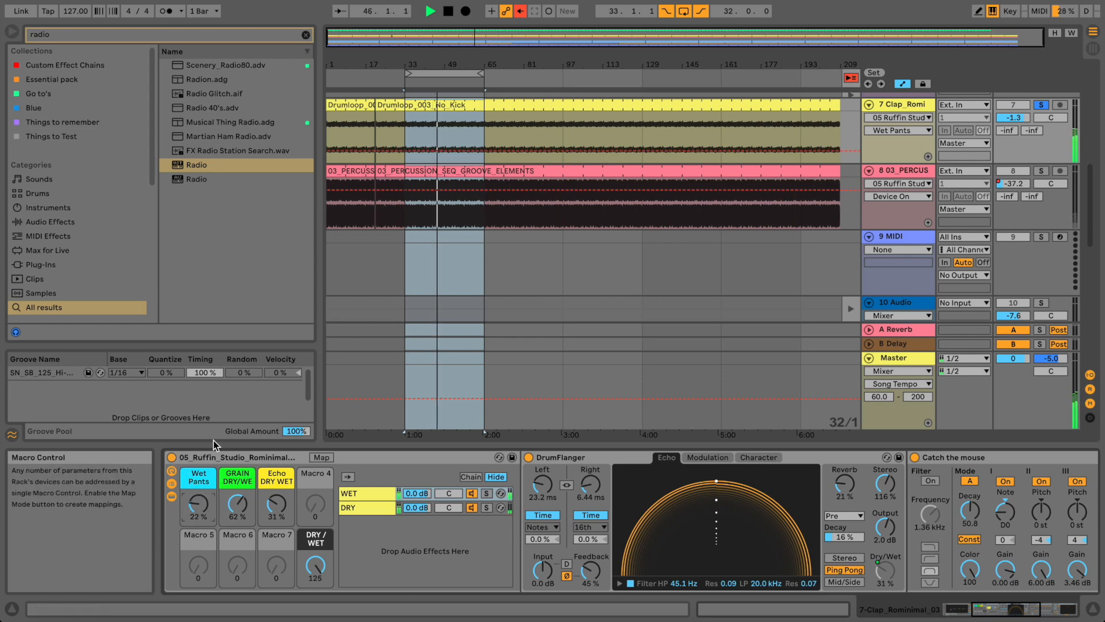
{"action": "left_click", "coordinate": [175, 458]}
{"action": "left_click", "coordinate": [173, 457]}
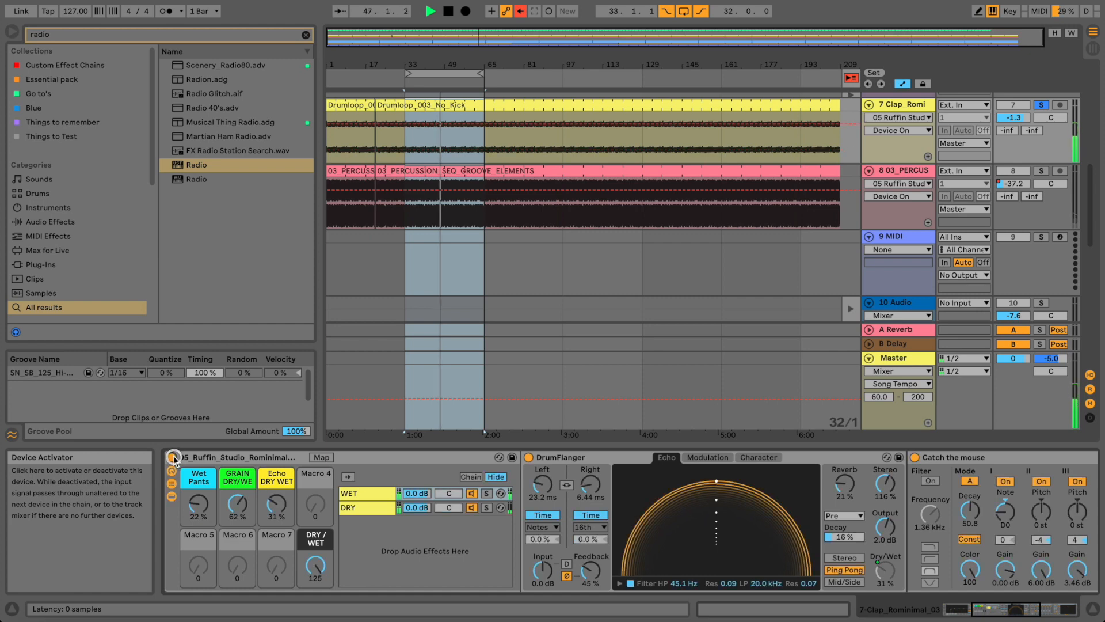
- Stop playback and locate DrumFlanger.adv among the Echo device's Modulated Delay presets through hot-swap, widening the browser to read the names
{"action": "key", "text": "space"}
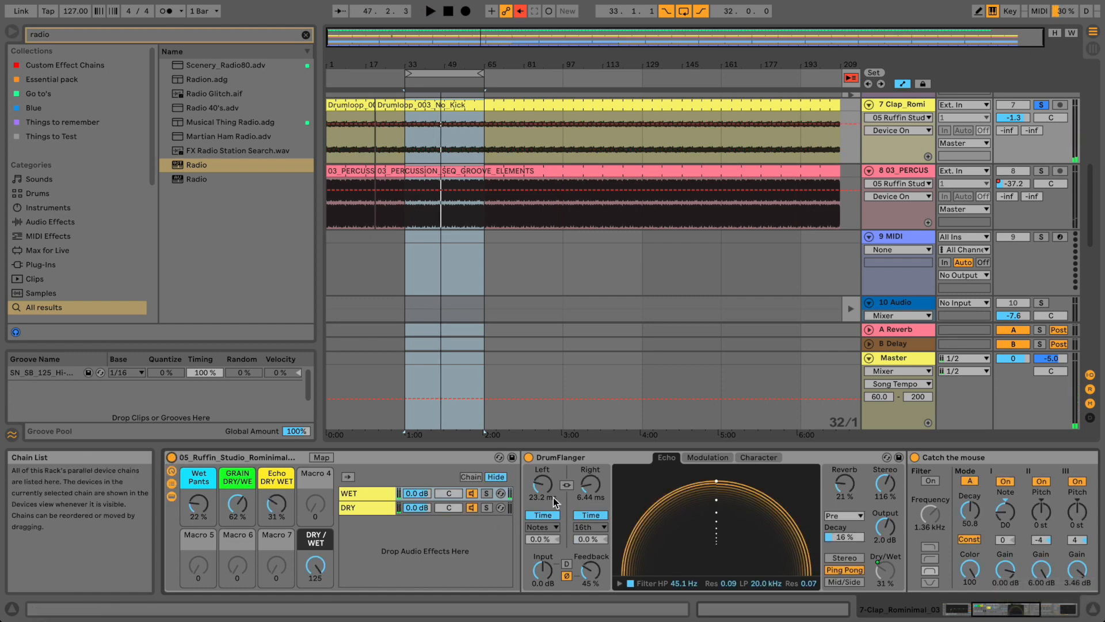
{"action": "left_click", "coordinate": [576, 457]}
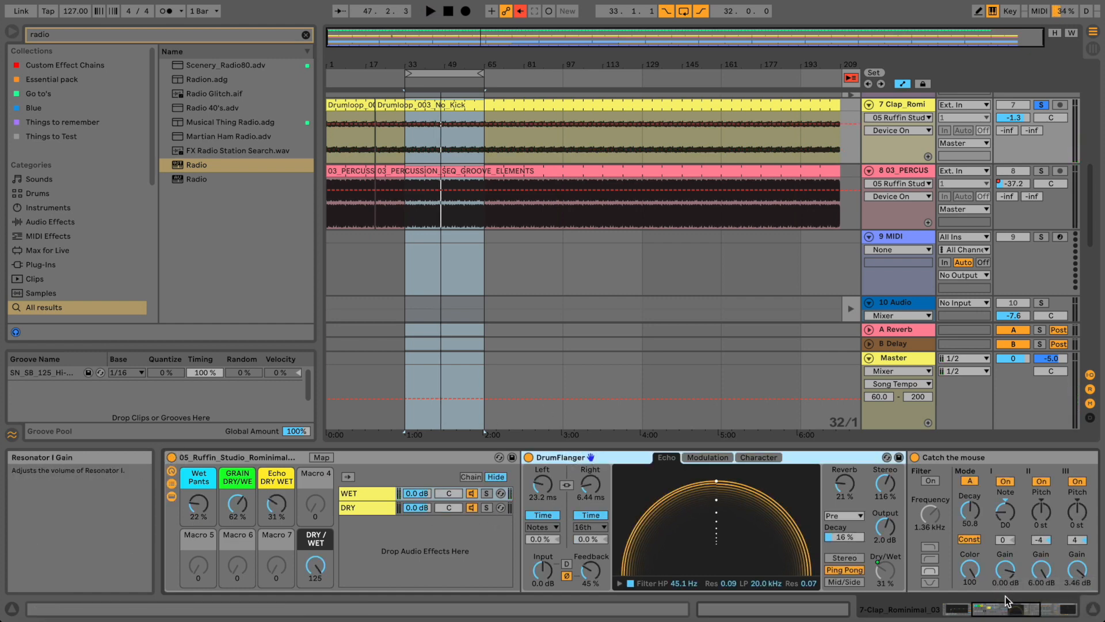
{"action": "scroll", "coordinate": [516, 525], "scroll_direction": "right", "scroll_amount": 5}
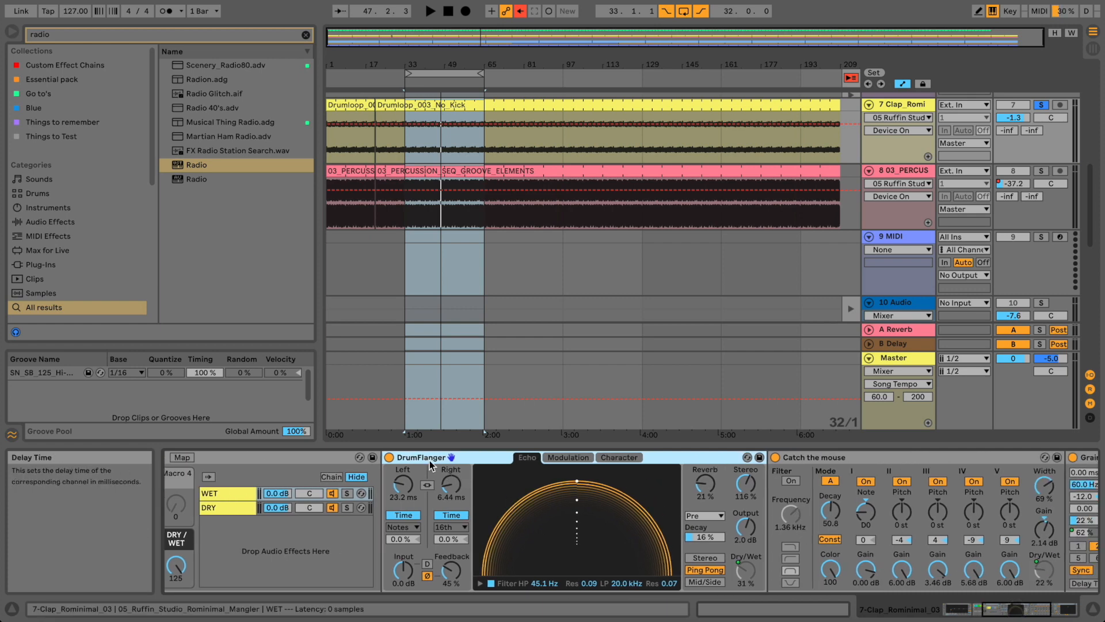
{"action": "left_click", "coordinate": [747, 457]}
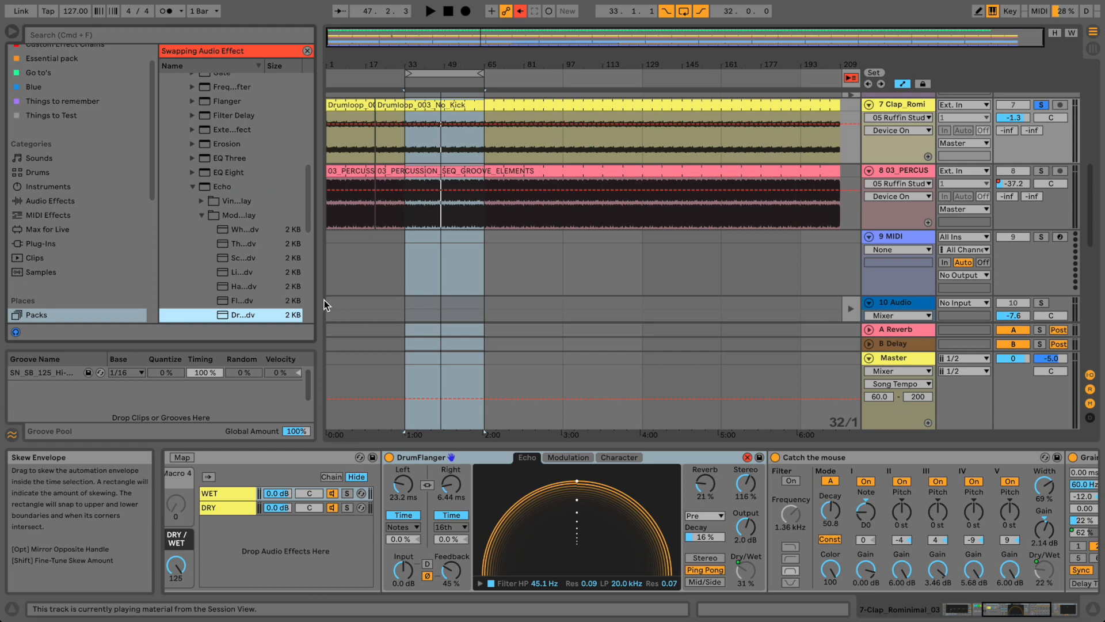
{"action": "left_click_drag", "start_coordinate": [316, 275], "coordinate": [374, 281]}
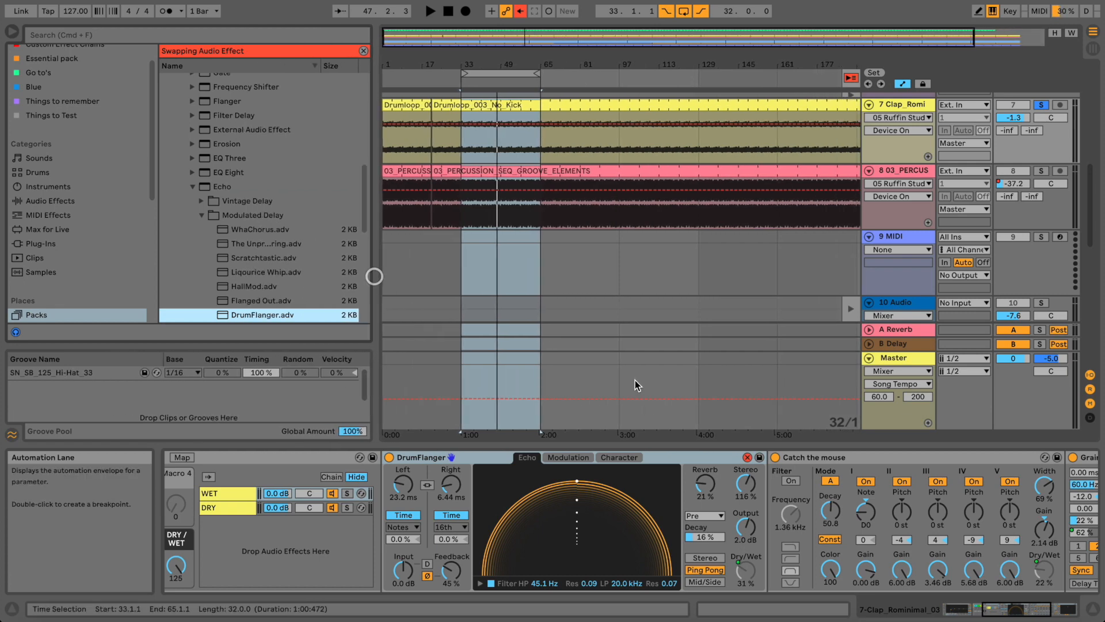
{"action": "left_click", "coordinate": [749, 458]}
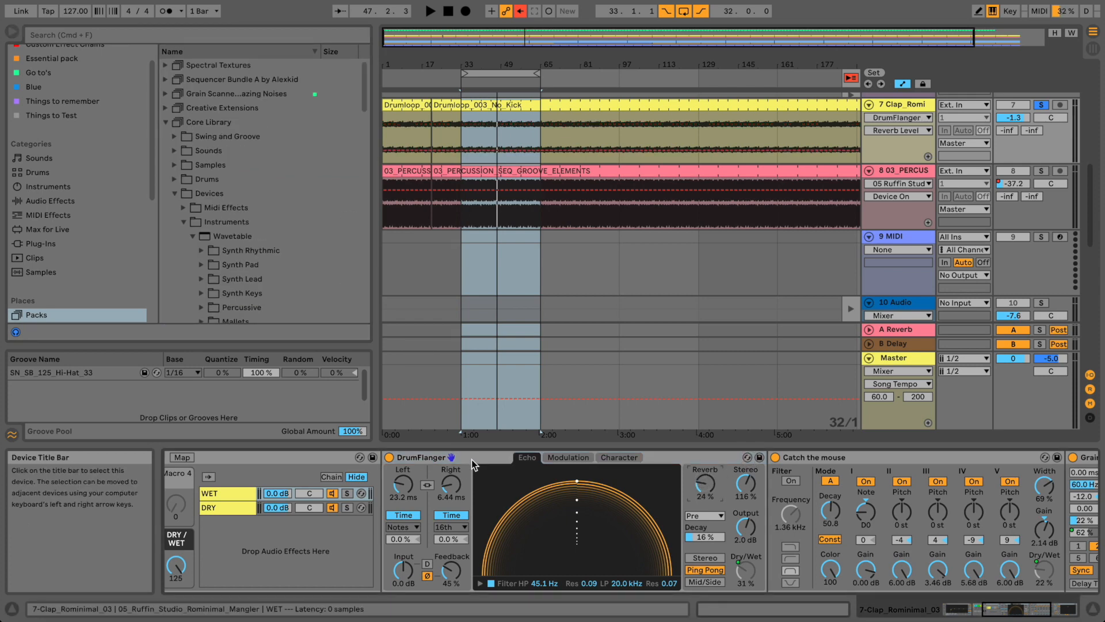
- Play the clap loop while varying DrumFlanger's delay times, ending with the left at 14.0 ms and the right at 24.4 ms
{"action": "left_click", "coordinate": [492, 467]}
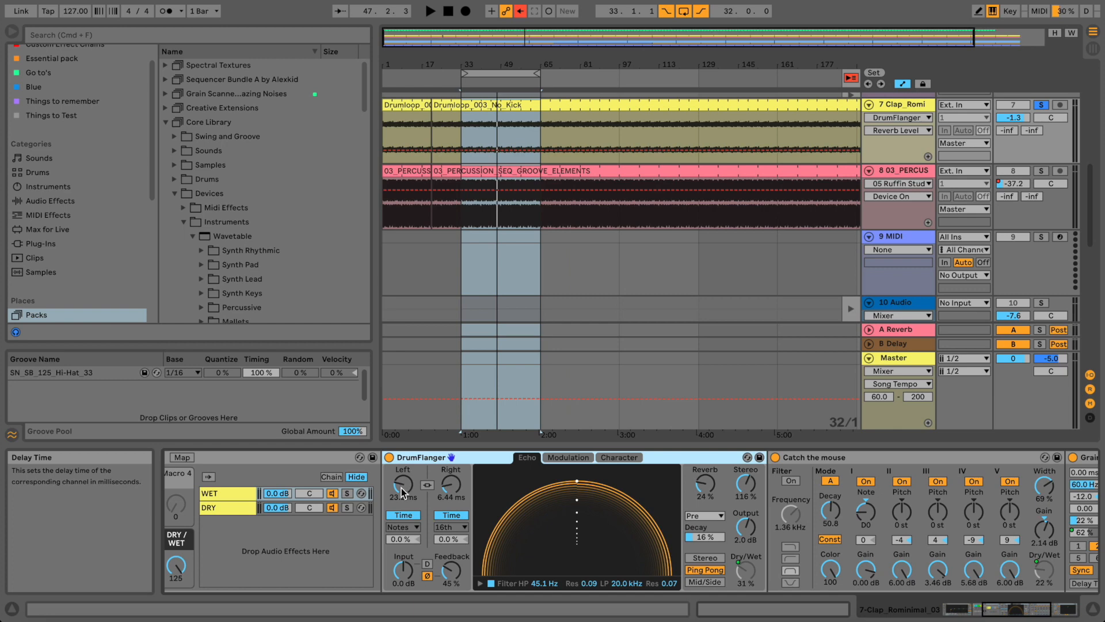
{"action": "key", "text": "space"}
{"action": "left_click_drag", "start_coordinate": [401, 490], "coordinate": [406, 518]}
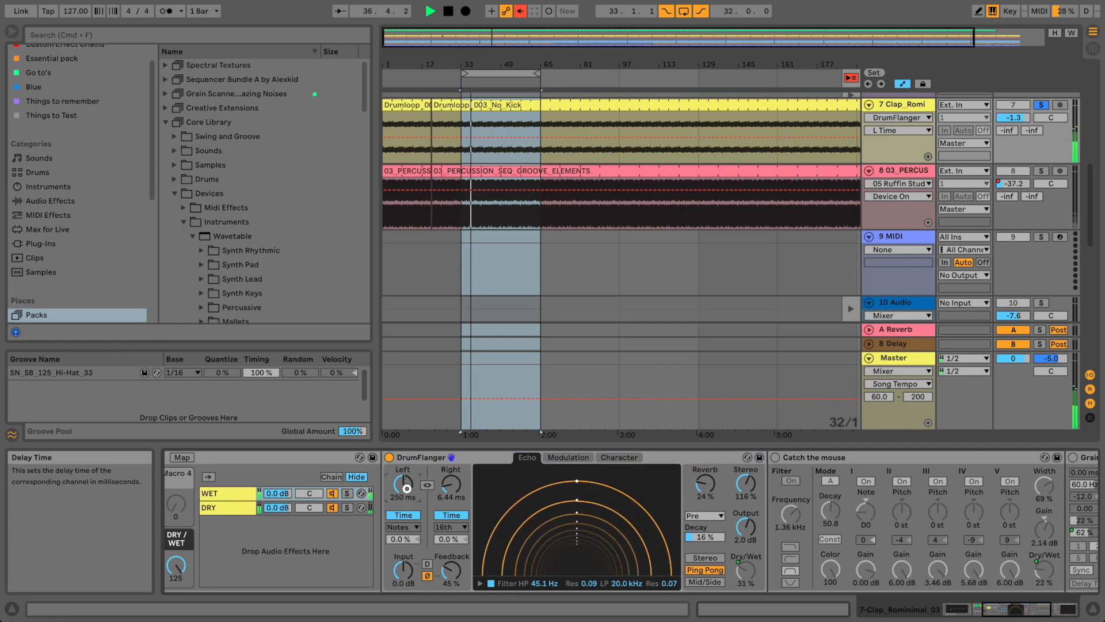
{"action": "left_click_drag", "start_coordinate": [407, 488], "coordinate": [450, 482]}
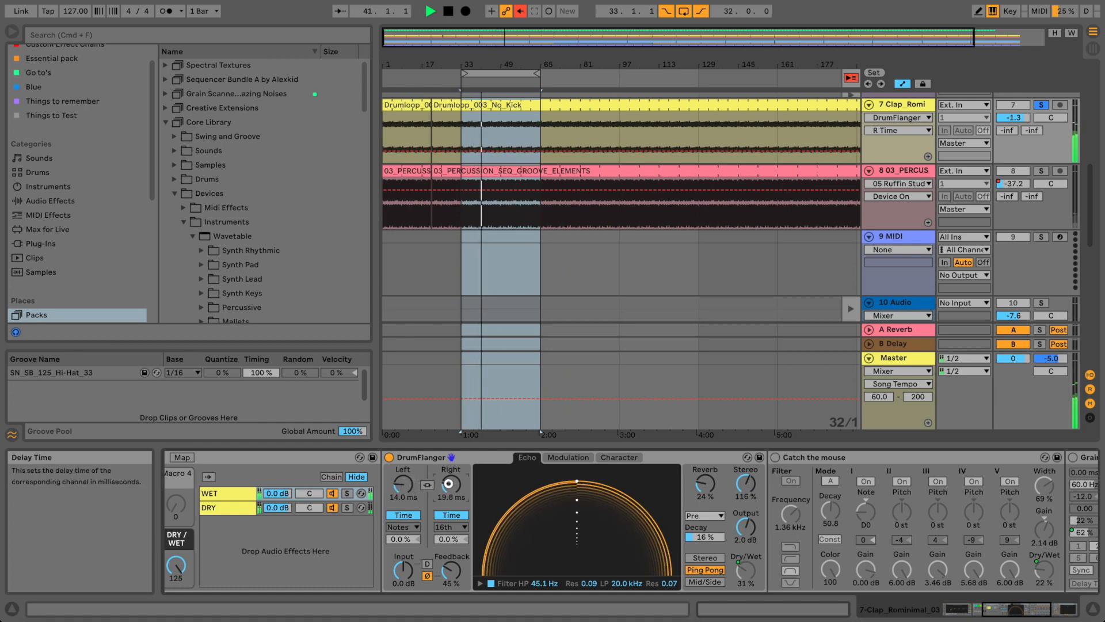
{"action": "left_click", "coordinate": [402, 488]}
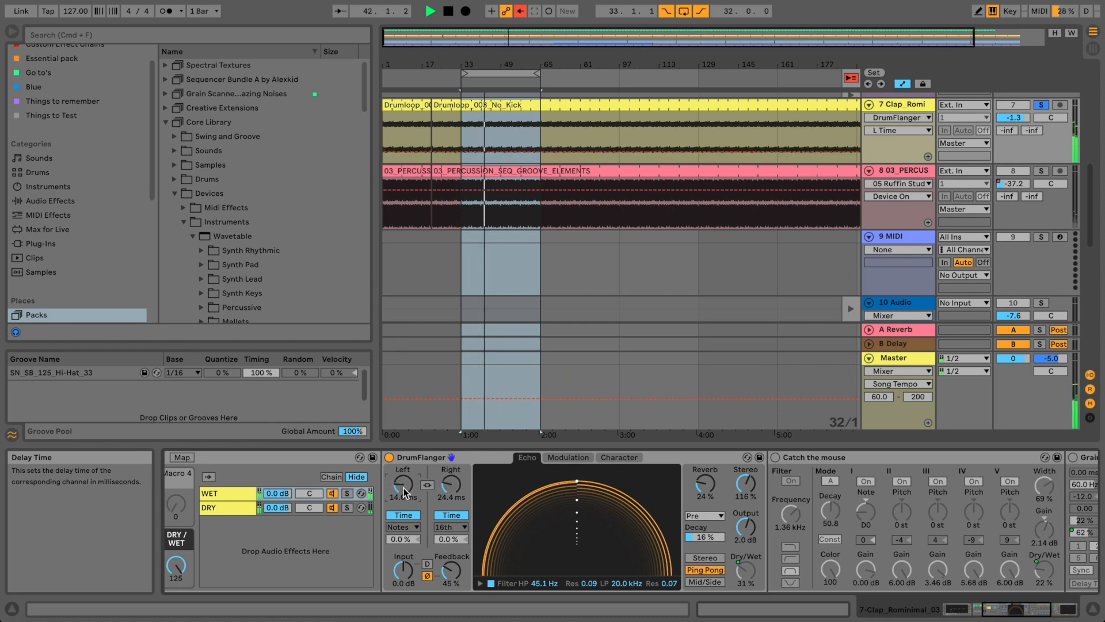
{"action": "key", "text": "space"}
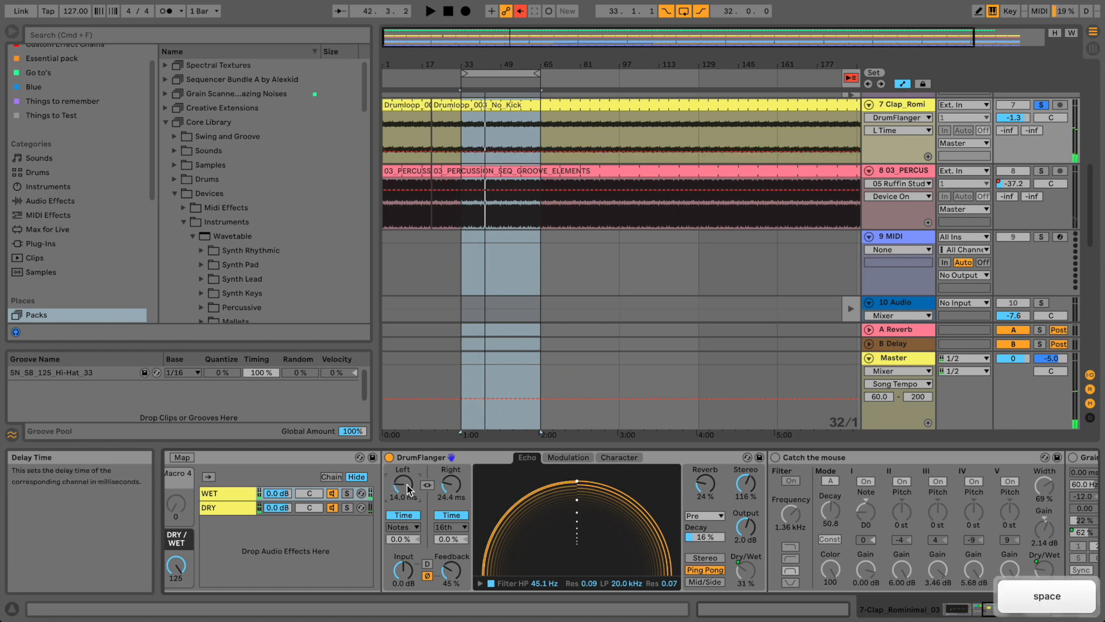
- Replay the clap loop and set DrumFlanger's left delay time to 15.8 ms and its right delay time to 24.4 ms
{"action": "key", "text": "space"}
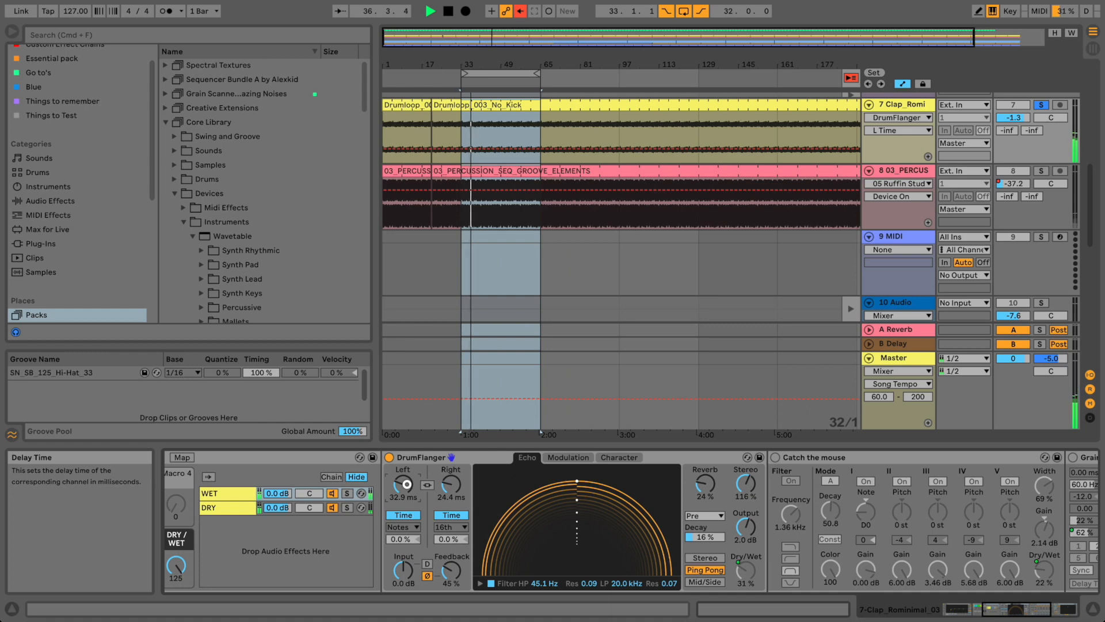
{"action": "key", "text": "space"}
{"action": "left_click_drag", "start_coordinate": [408, 490], "coordinate": [453, 488]}
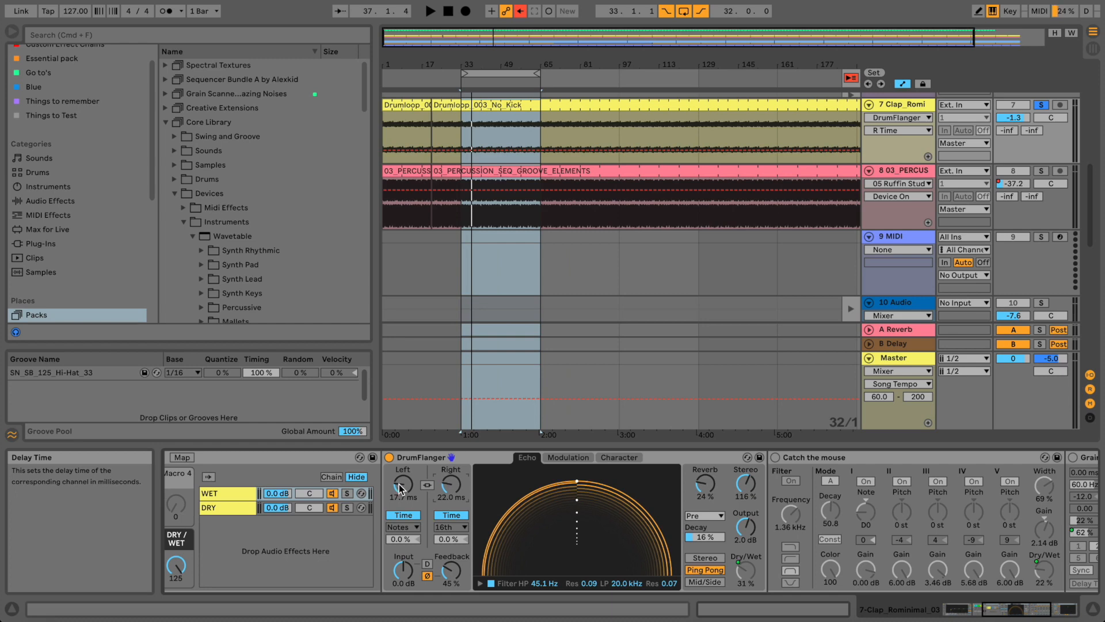
{"action": "left_click_drag", "start_coordinate": [452, 486], "coordinate": [403, 488]}
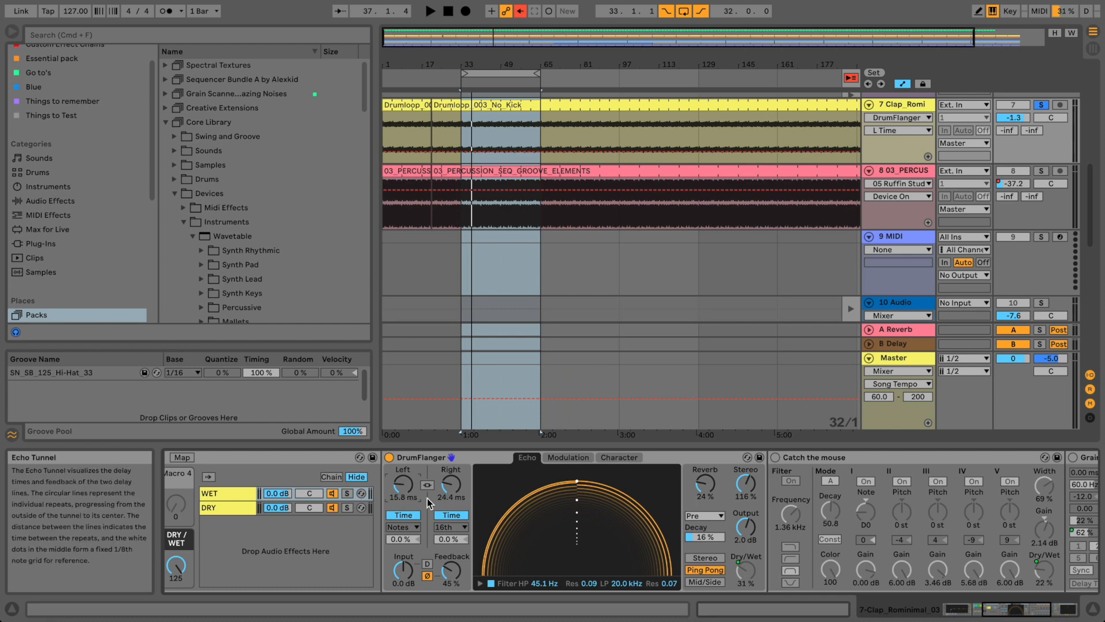
- Play the clap loop with DrumFlanger's Feedback raised to 92% and its right delay time reduced to 6.44 ms
{"action": "key", "text": "space"}
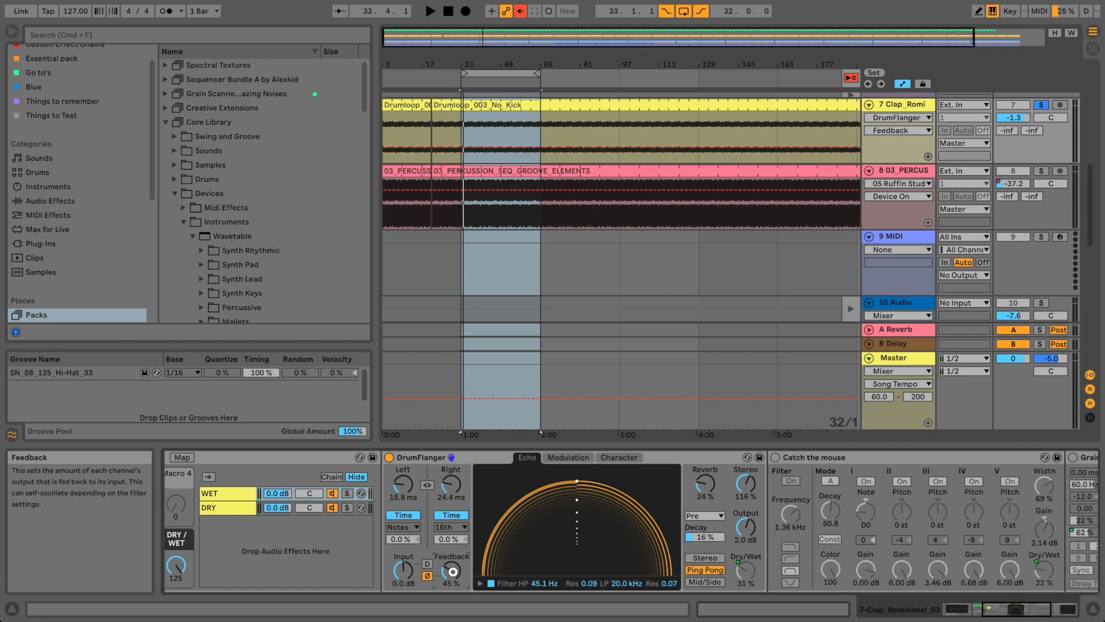
{"action": "key", "text": "space"}
{"action": "left_click_drag", "start_coordinate": [453, 571], "coordinate": [453, 571]}
{"action": "left_click_drag", "start_coordinate": [451, 484], "coordinate": [445, 485]}
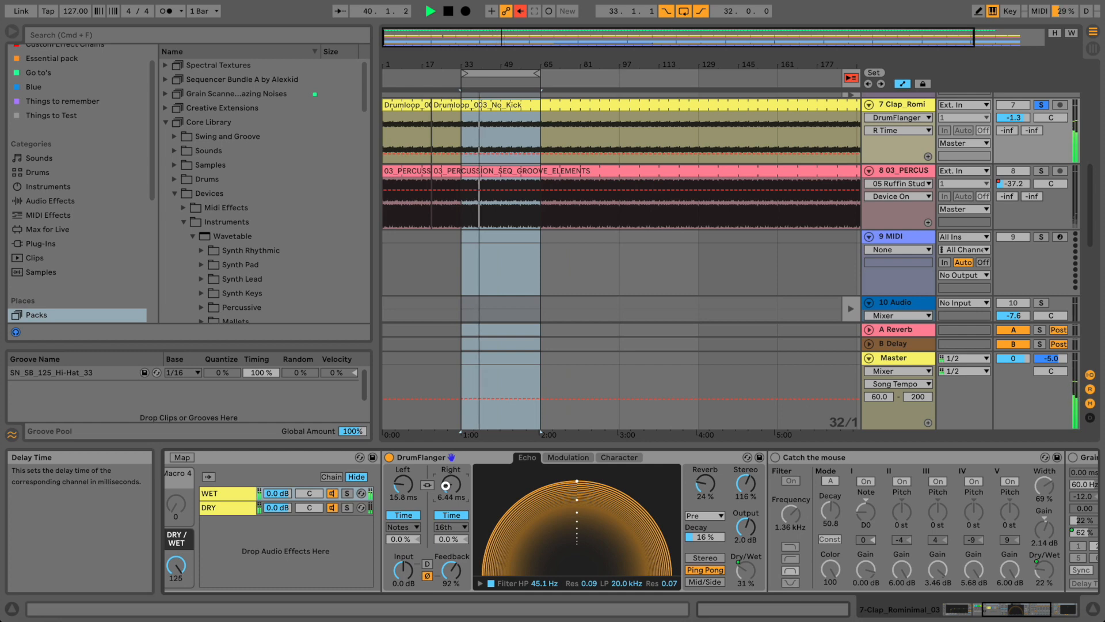
{"action": "key", "text": "space"}
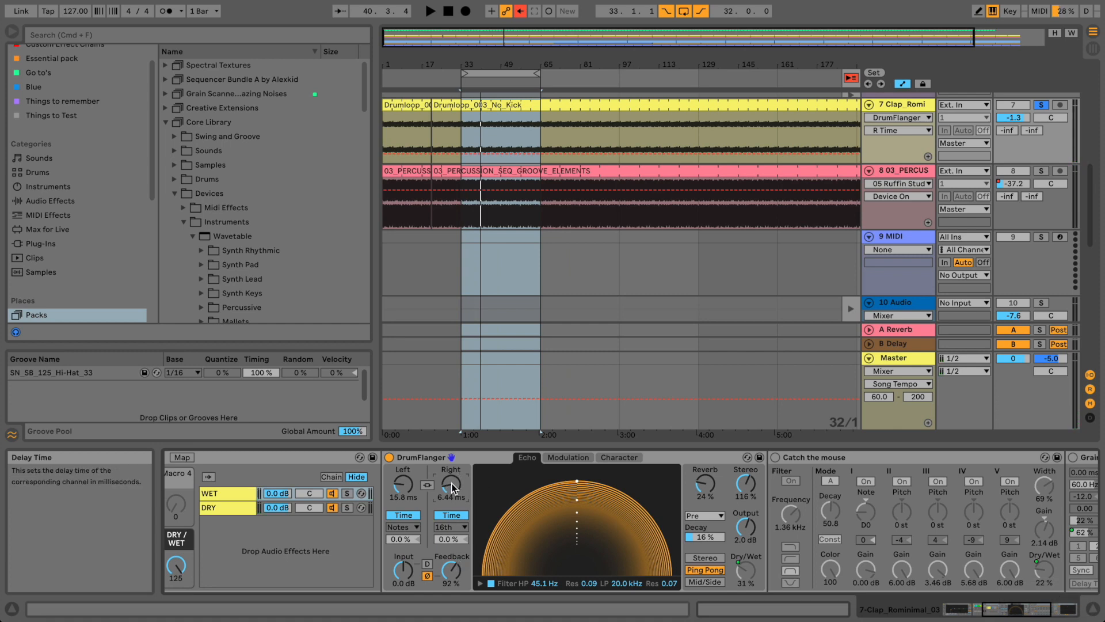
- Set DrumFlanger's right delay time to 29.9 ms, left delay time to 11.0 ms and Feedback to 60% while the clap loop plays
{"action": "key", "text": "space"}
{"action": "left_click_drag", "start_coordinate": [451, 485], "coordinate": [451, 484]}
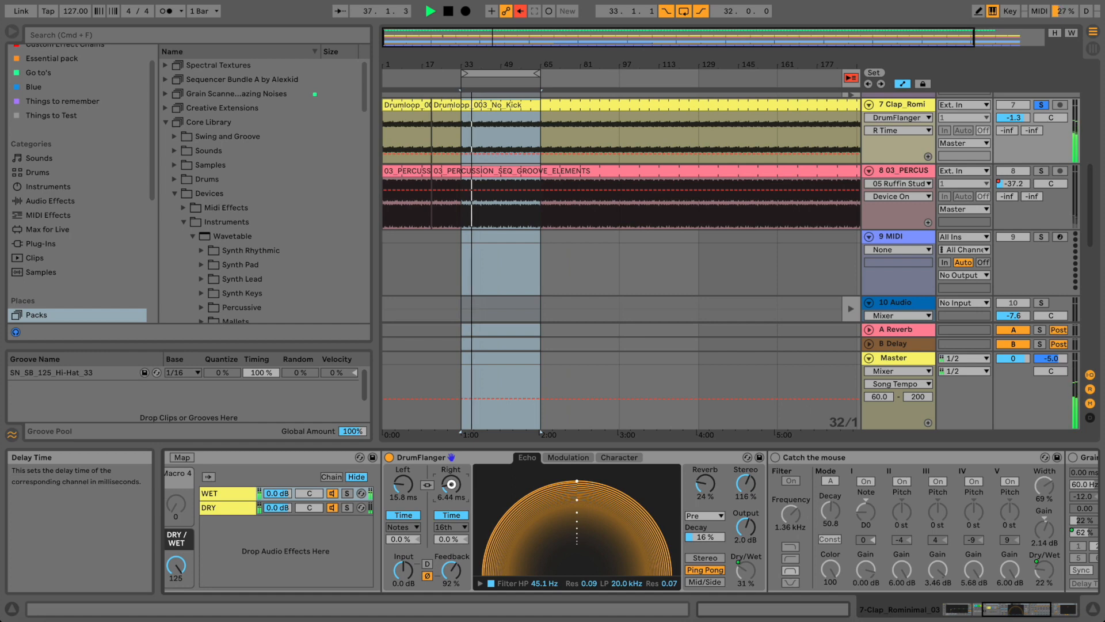
{"action": "left_click_drag", "start_coordinate": [451, 485], "coordinate": [407, 485]}
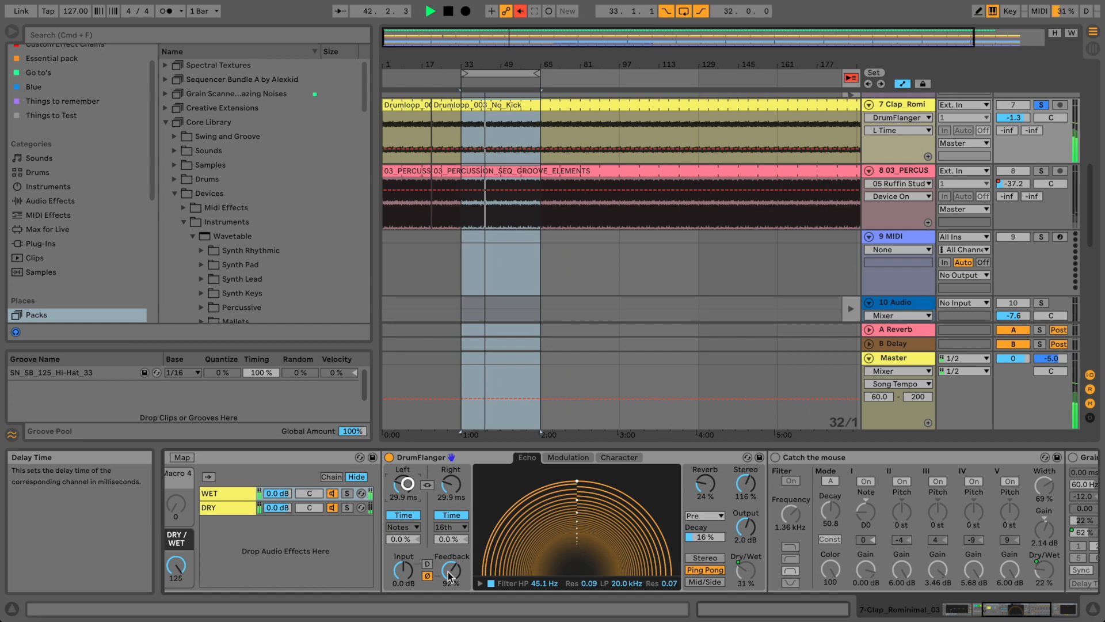
{"action": "left_click_drag", "start_coordinate": [451, 570], "coordinate": [451, 576]}
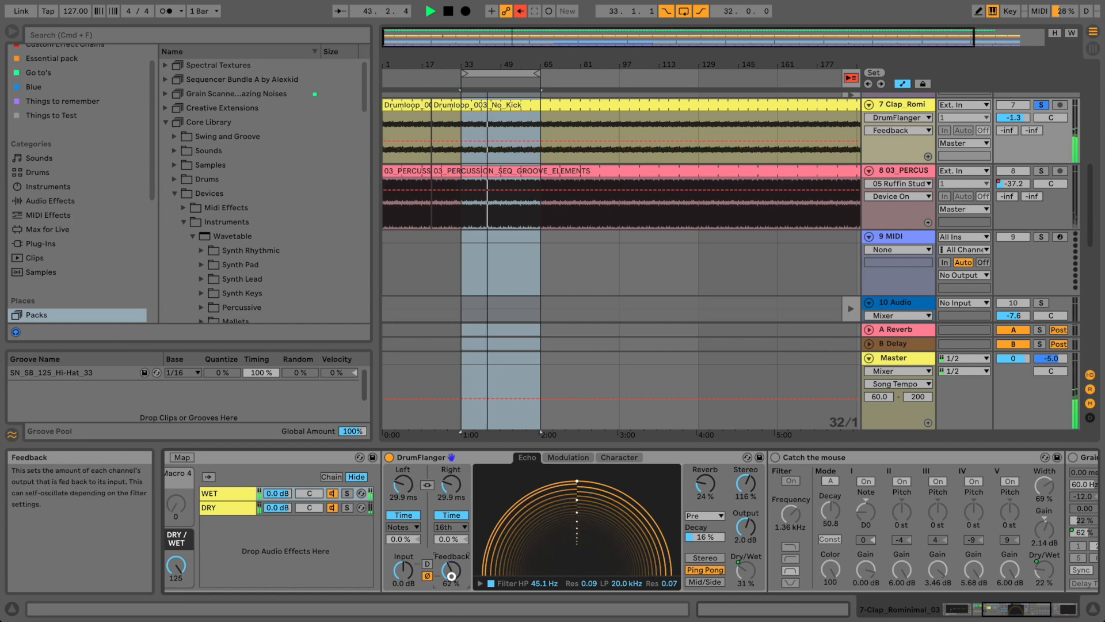
{"action": "left_click_drag", "start_coordinate": [407, 487], "coordinate": [408, 489]}
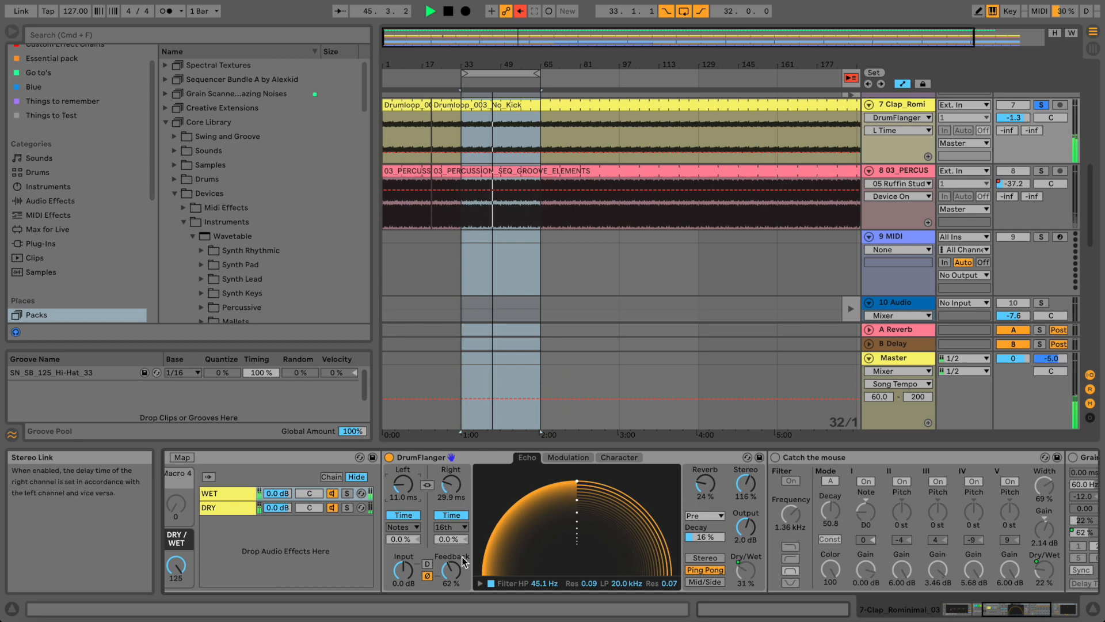
{"action": "left_click", "coordinate": [453, 575]}
{"action": "left_click_drag", "start_coordinate": [453, 576], "coordinate": [453, 578]}
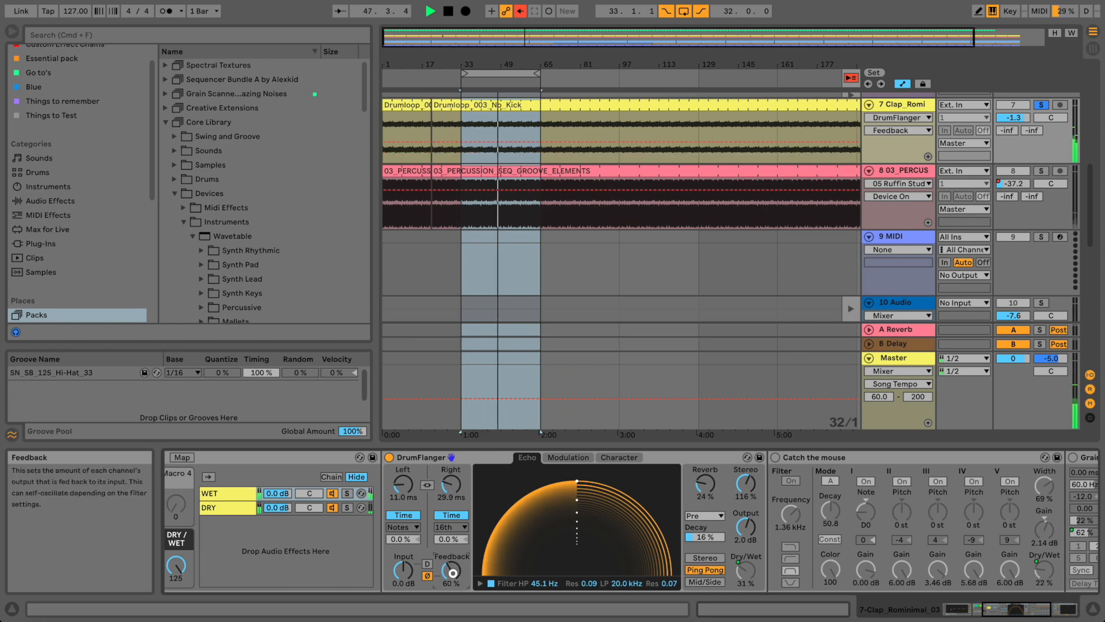
- Compare the playing clap loop with DrumFlanger bypassed and active, leave the device active and stop playback
{"action": "left_click", "coordinate": [388, 458]}
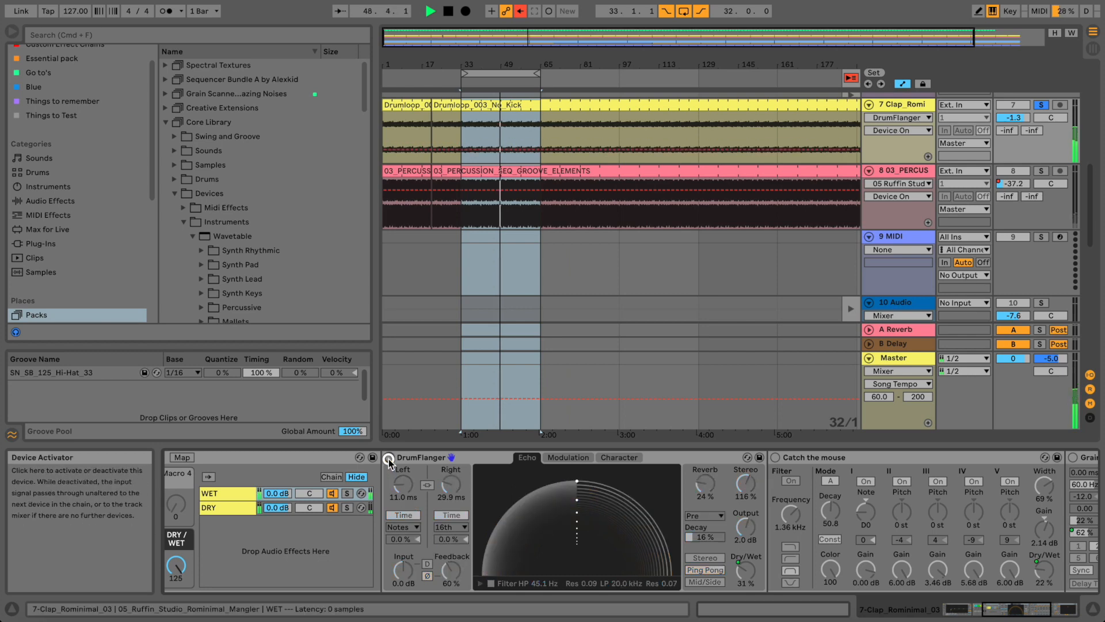
{"action": "left_click", "coordinate": [388, 457]}
{"action": "left_click", "coordinate": [404, 458]}
{"action": "key", "text": "space"}
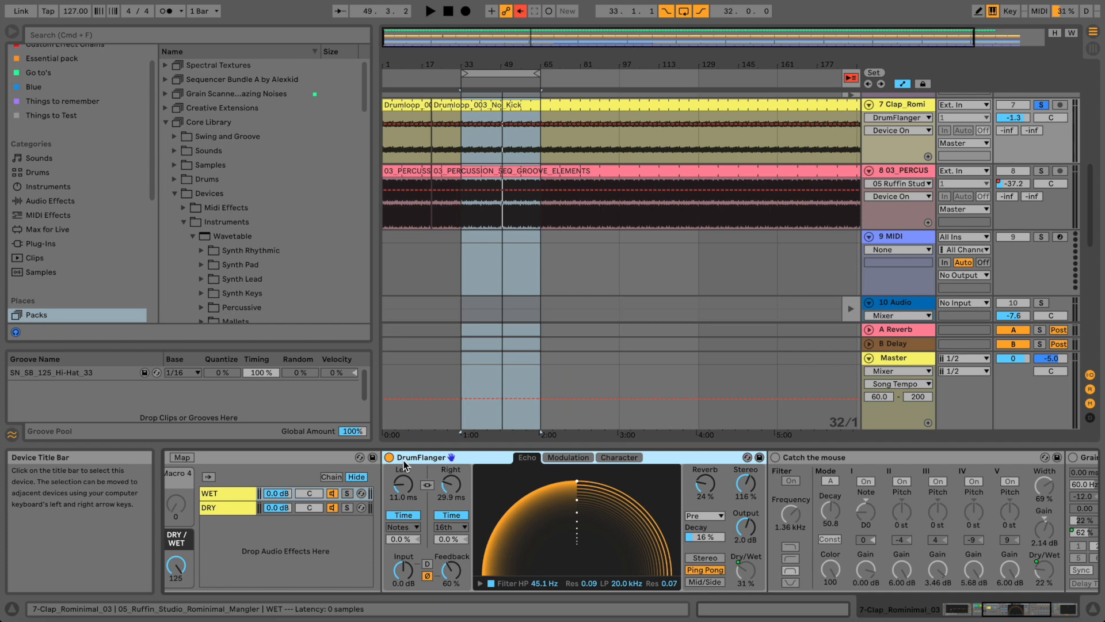
- Play the clap loop and set DrumFlanger's Reverb amount to 22% and the rack's Echo Dry/Wet macro to 35%
{"action": "left_click_drag", "start_coordinate": [991, 613], "coordinate": [989, 612]}
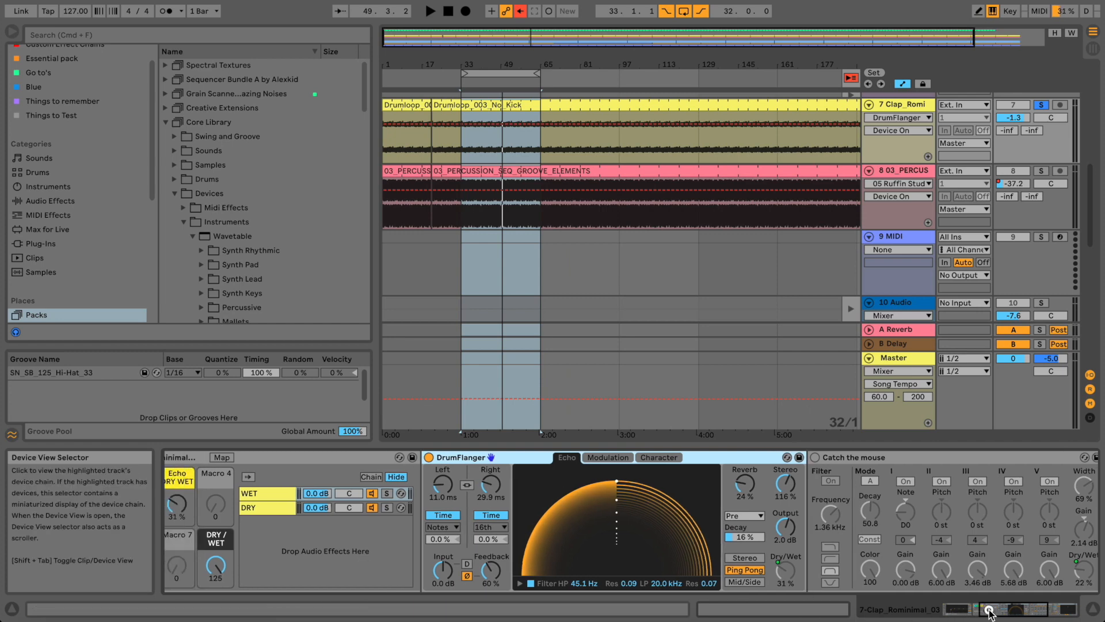
{"action": "left_click_drag", "start_coordinate": [989, 612], "coordinate": [996, 607]}
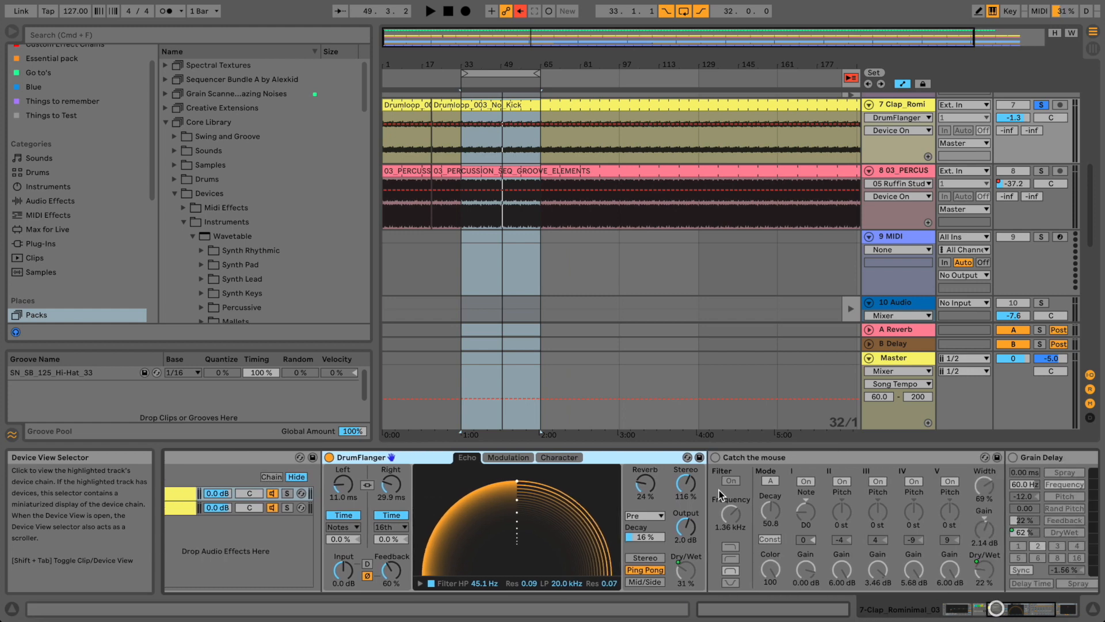
{"action": "left_click_drag", "start_coordinate": [1039, 610], "coordinate": [1018, 605]}
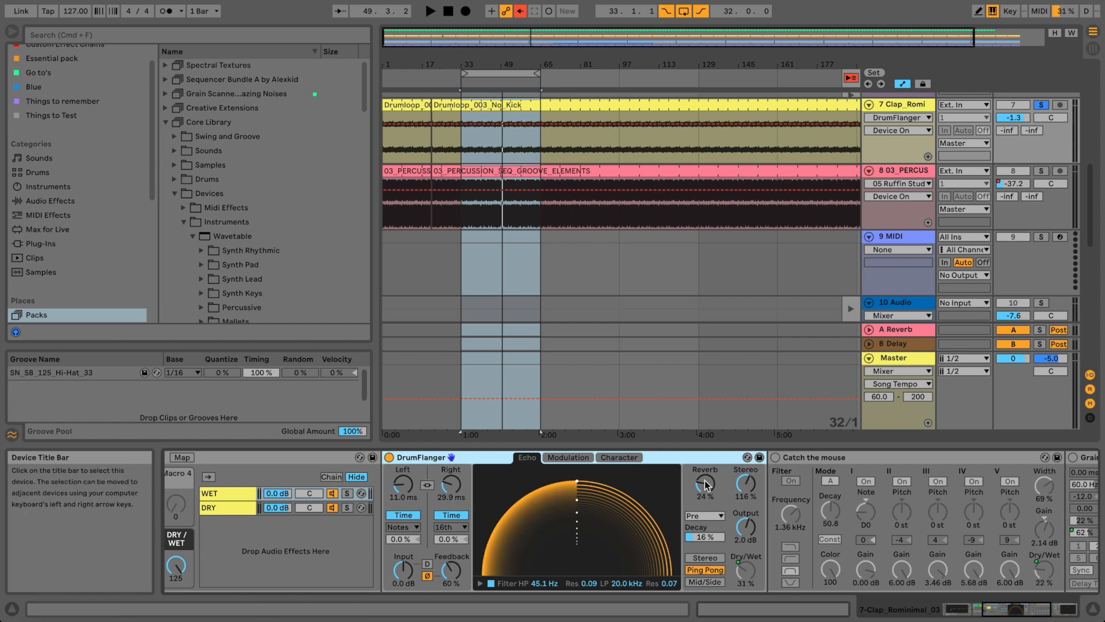
{"action": "key", "text": "space"}
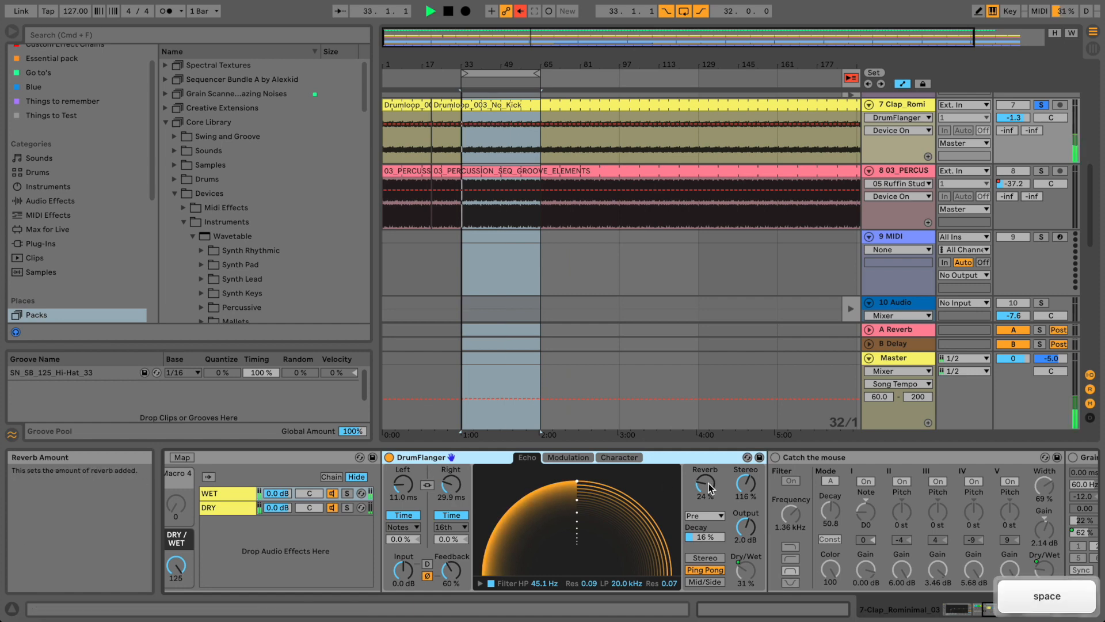
{"action": "mouse_move", "coordinate": [707, 482]}
{"action": "left_mouse_down"}
{"action": "mouse_move", "coordinate": [707, 513]}
{"action": "mouse_move", "coordinate": [708, 480]}
{"action": "mouse_move", "coordinate": [712, 490]}
{"action": "left_mouse_up"}
{"action": "left_click_drag", "start_coordinate": [995, 609], "coordinate": [976, 602]}
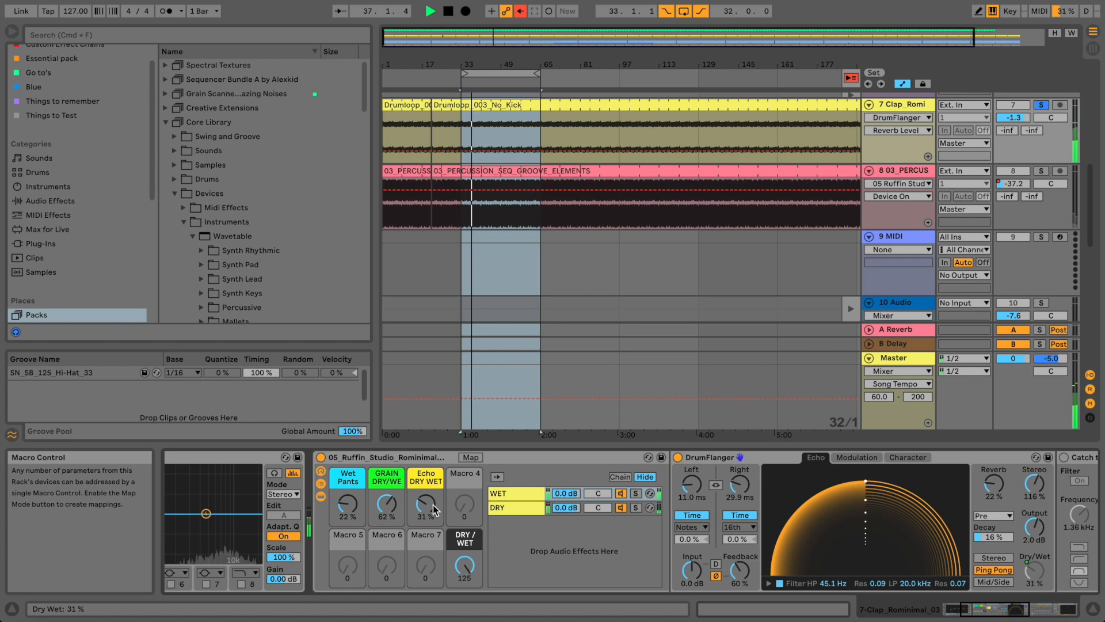
{"action": "left_click_drag", "start_coordinate": [433, 509], "coordinate": [433, 509]}
- Map DrumFlanger's Reverb amount to the rack's Macro 4 and set that macro to 23%
{"action": "right_click", "coordinate": [992, 487]}
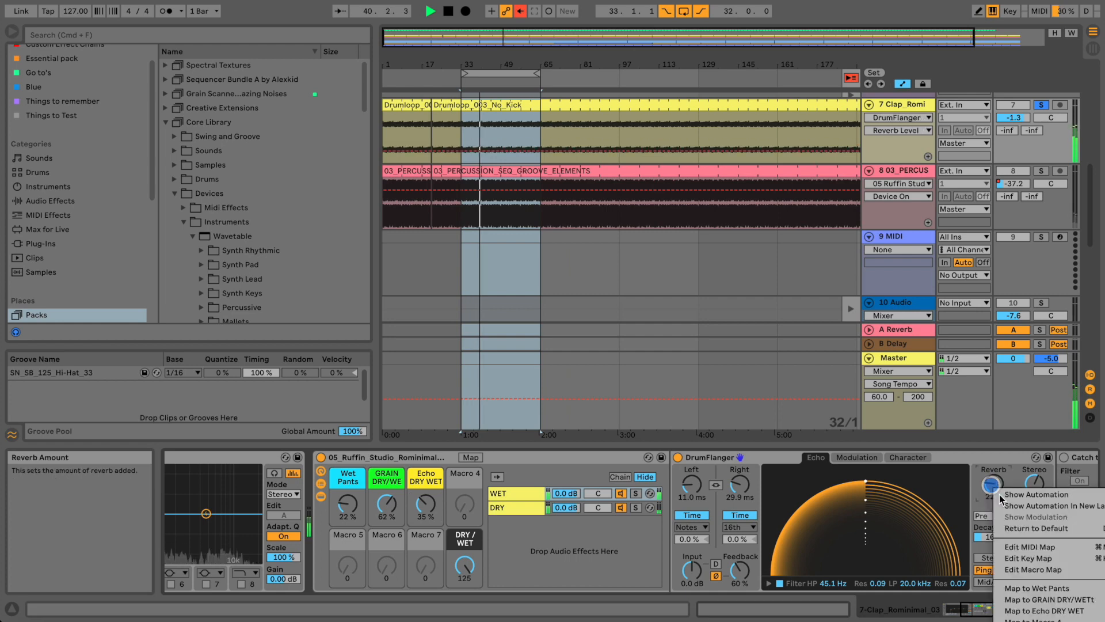
{"action": "left_click", "coordinate": [1036, 619]}
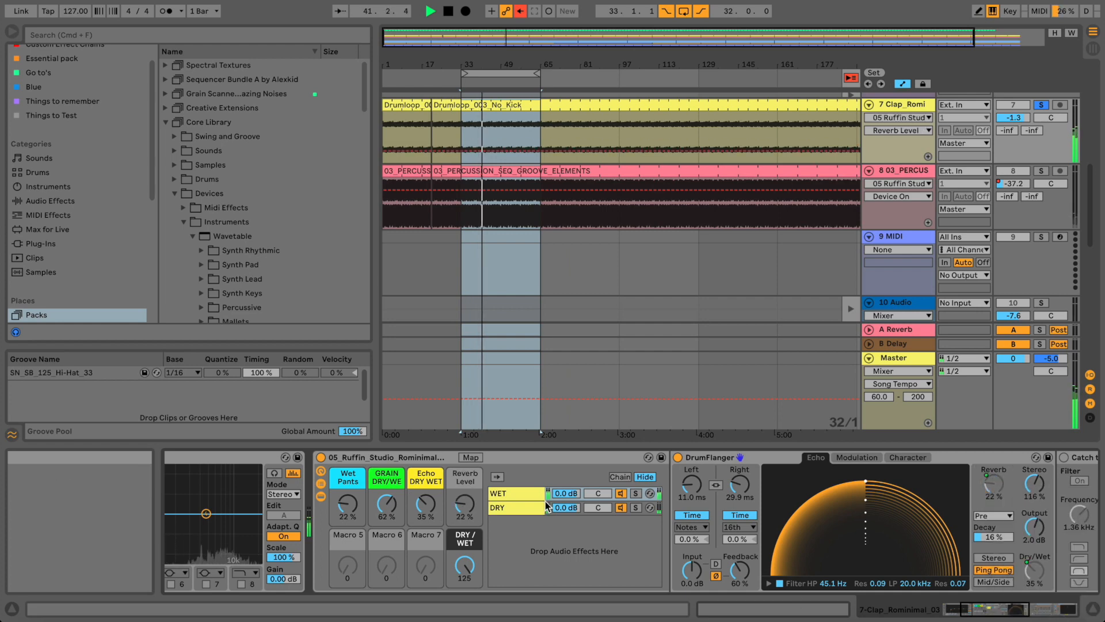
{"action": "left_click_drag", "start_coordinate": [459, 497], "coordinate": [460, 509]}
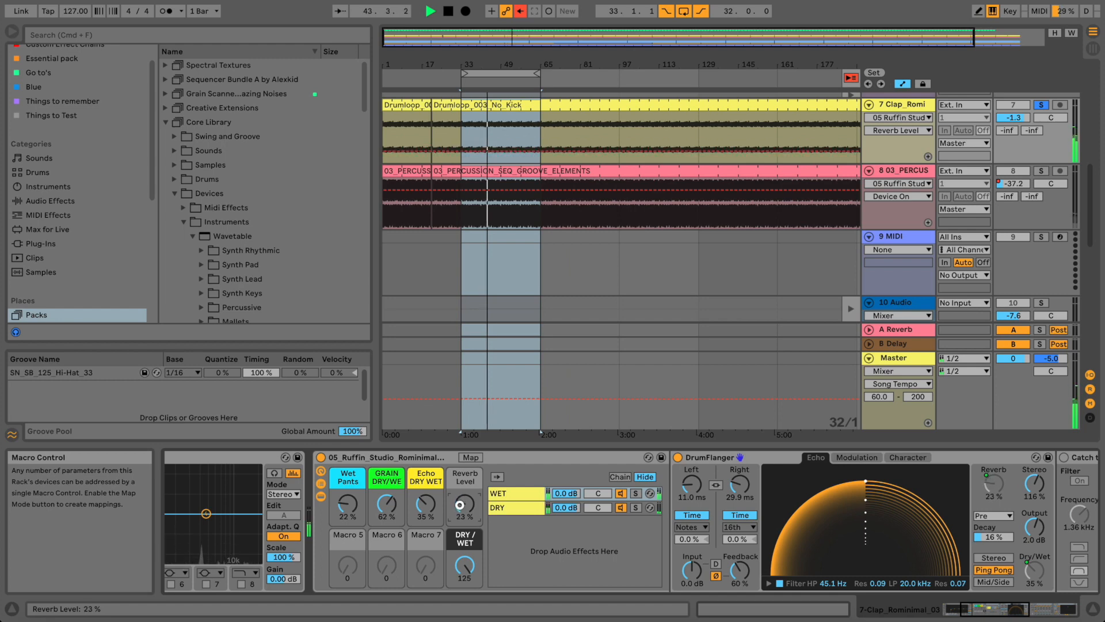
- Set DrumFlanger's reverb Decay to 12% and play the clap loop
{"action": "left_click_drag", "start_coordinate": [1019, 611], "coordinate": [1031, 614]}
{"action": "key", "text": "space"}
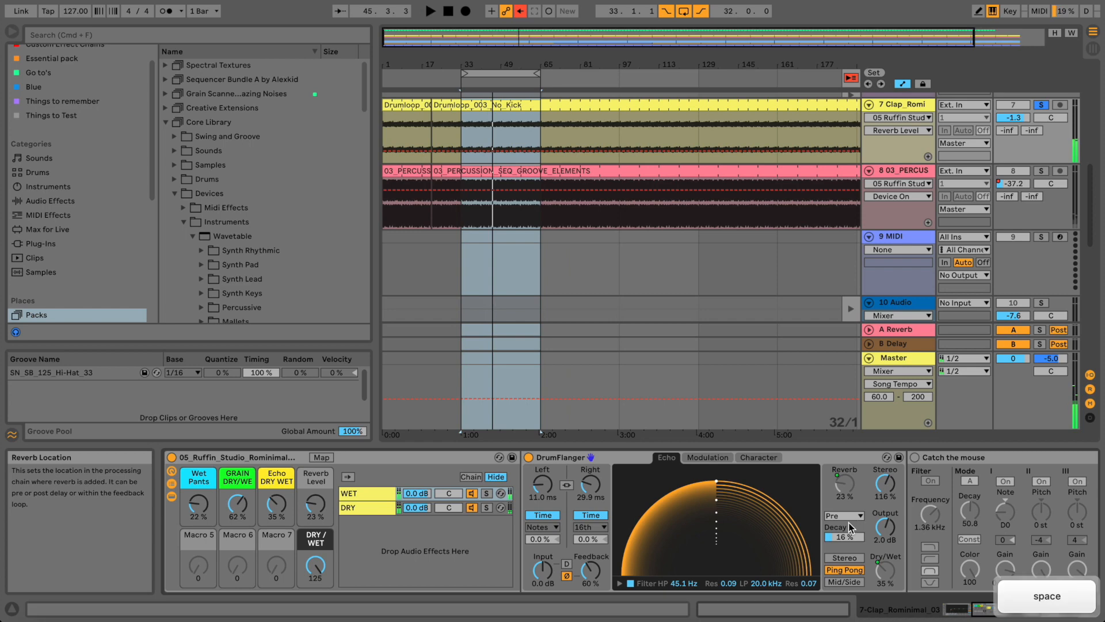
{"action": "left_click_drag", "start_coordinate": [846, 538], "coordinate": [846, 537]}
{"action": "key", "text": "space"}
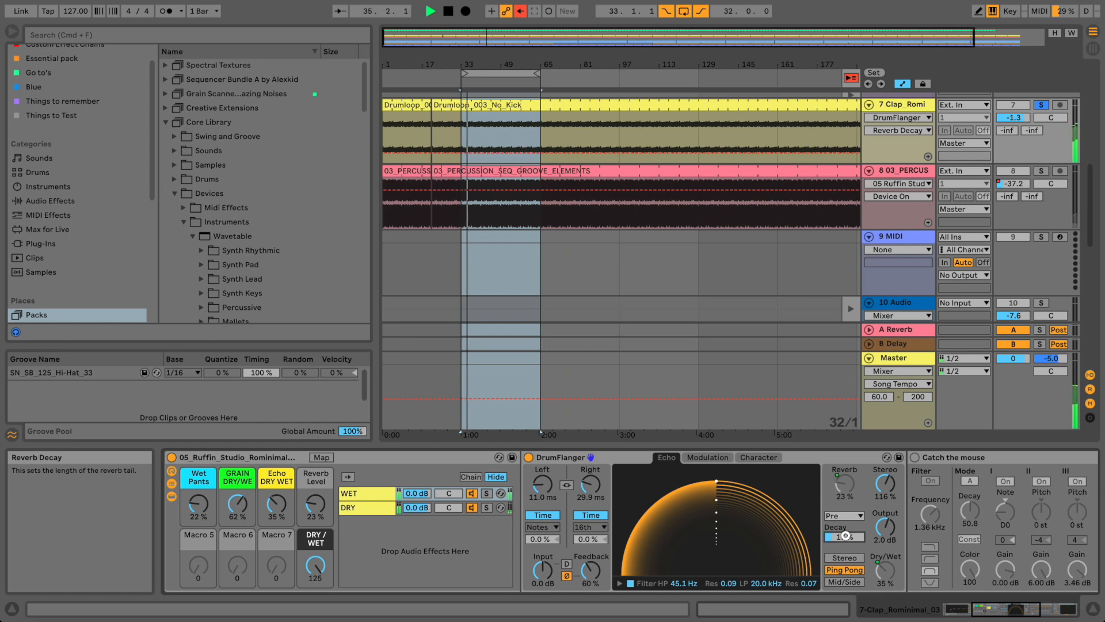
- Map DrumFlanger's reverb Decay to the rack's Macro 5, set that macro to 12% and stop playback
{"action": "right_click", "coordinate": [846, 536]}
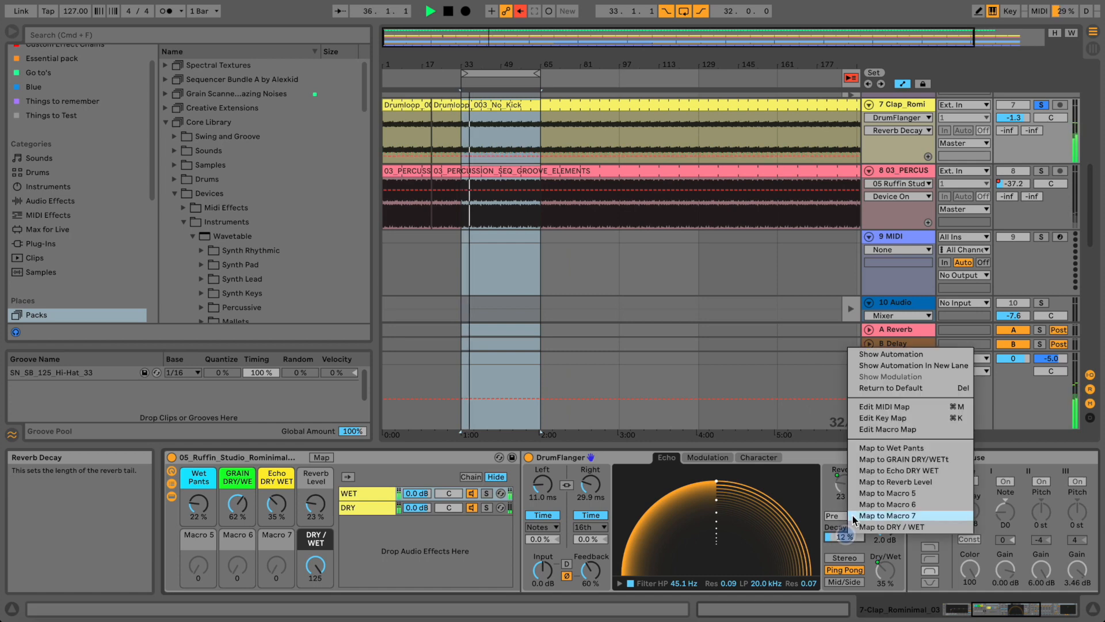
{"action": "left_click", "coordinate": [876, 495]}
{"action": "left_click_drag", "start_coordinate": [197, 577], "coordinate": [196, 570]}
{"action": "key", "text": "space"}
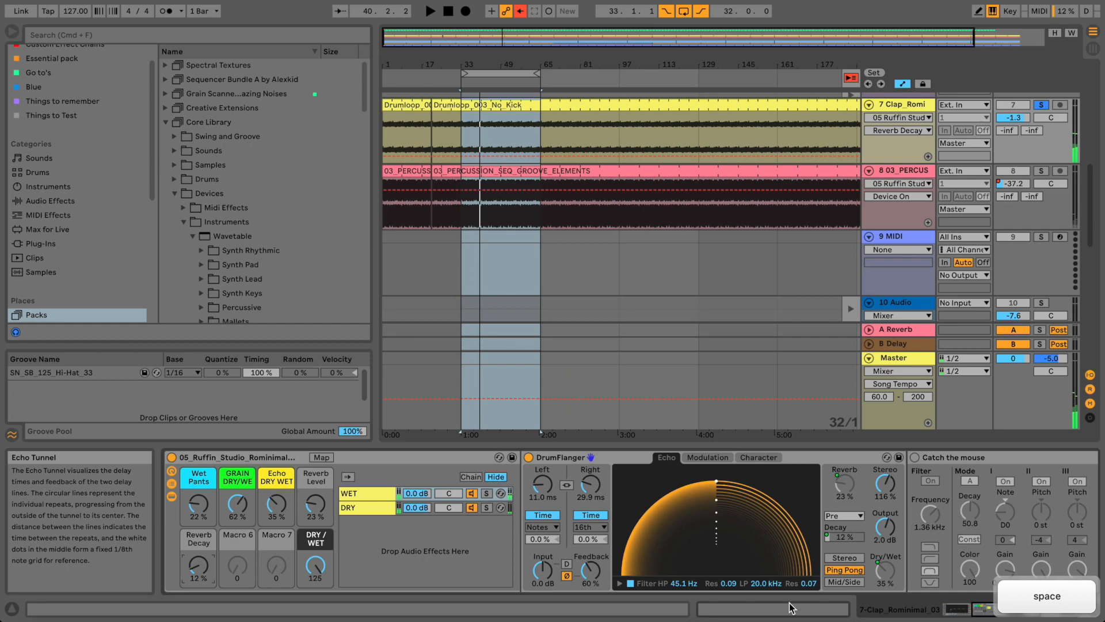
- Try DrumFlanger's Mid/Side channel mode with Feedback at 70% while the clap loop plays
{"action": "left_click", "coordinate": [851, 569]}
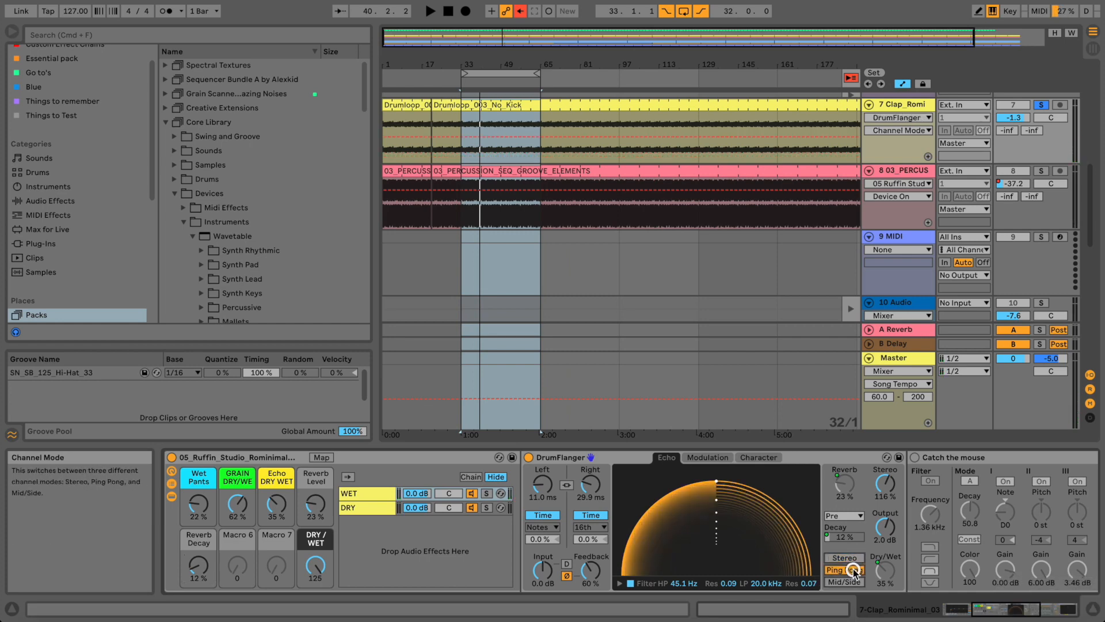
{"action": "left_click", "coordinate": [852, 582]}
{"action": "key", "text": "space"}
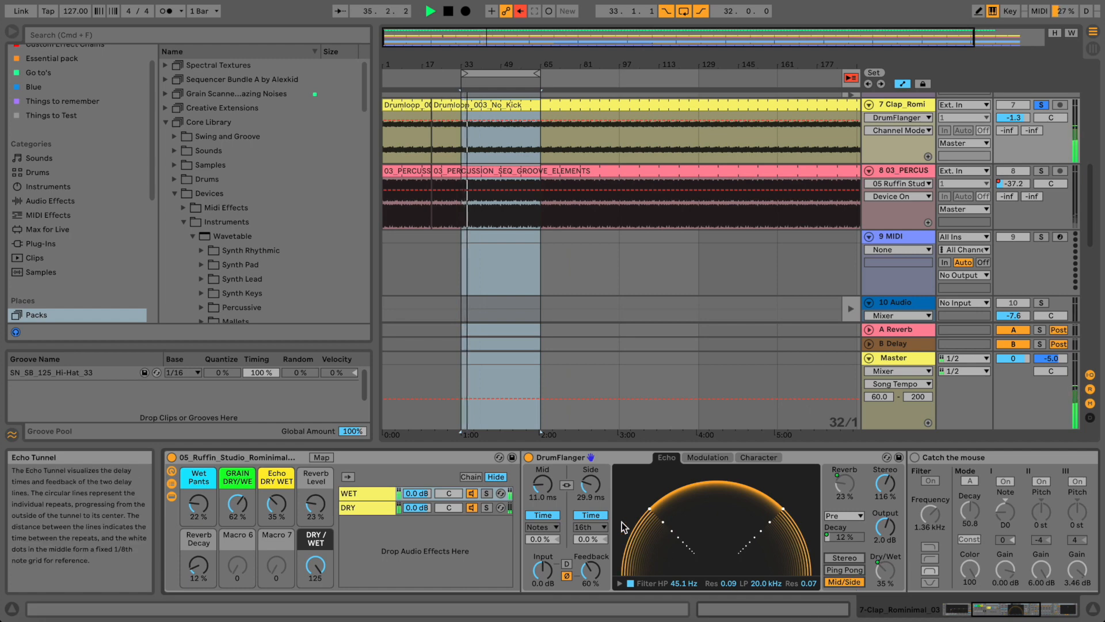
{"action": "left_click_drag", "start_coordinate": [584, 567], "coordinate": [585, 567]}
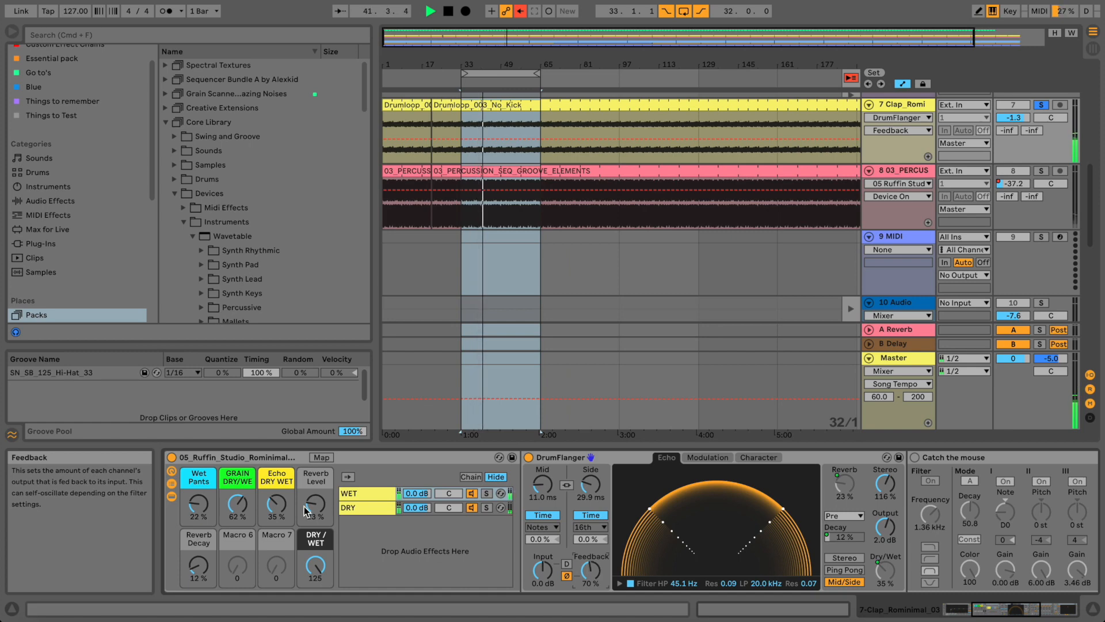
- Return DrumFlanger to Ping Pong mode with Feedback at 50%, compare it briefly with Stereo mode, and stop playback
{"action": "left_click", "coordinate": [853, 570]}
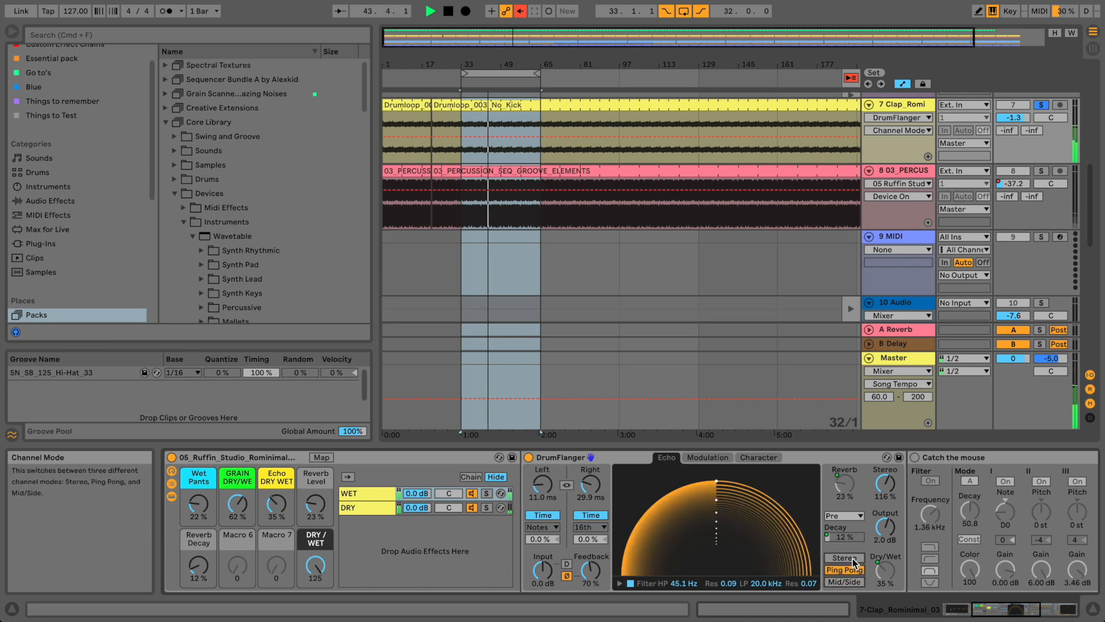
{"action": "left_click_drag", "start_coordinate": [592, 567], "coordinate": [592, 582]}
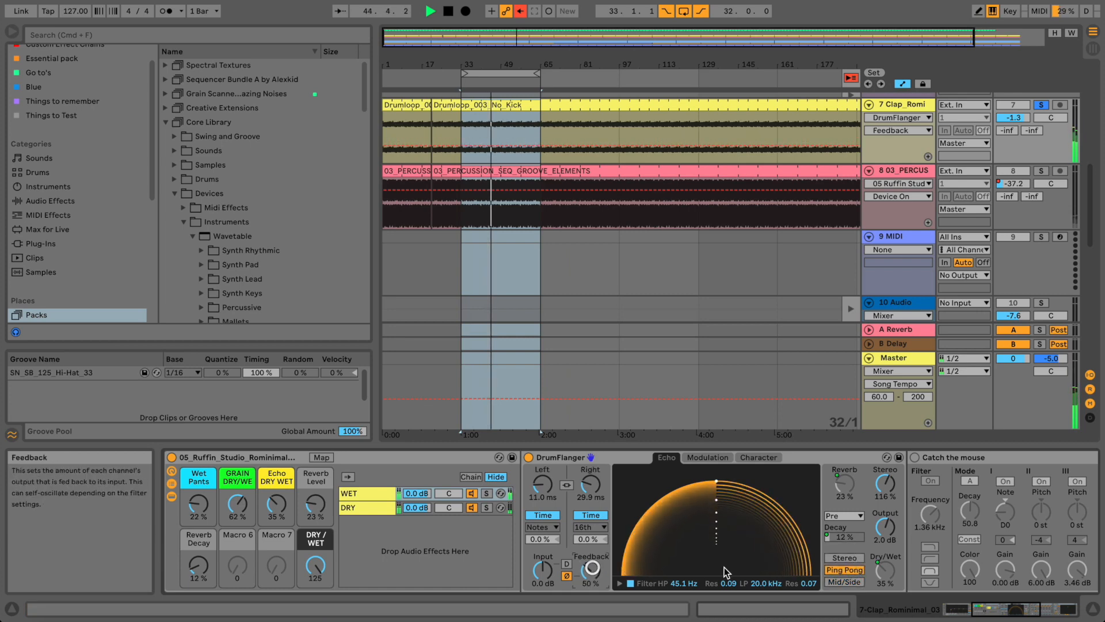
{"action": "left_click", "coordinate": [849, 558]}
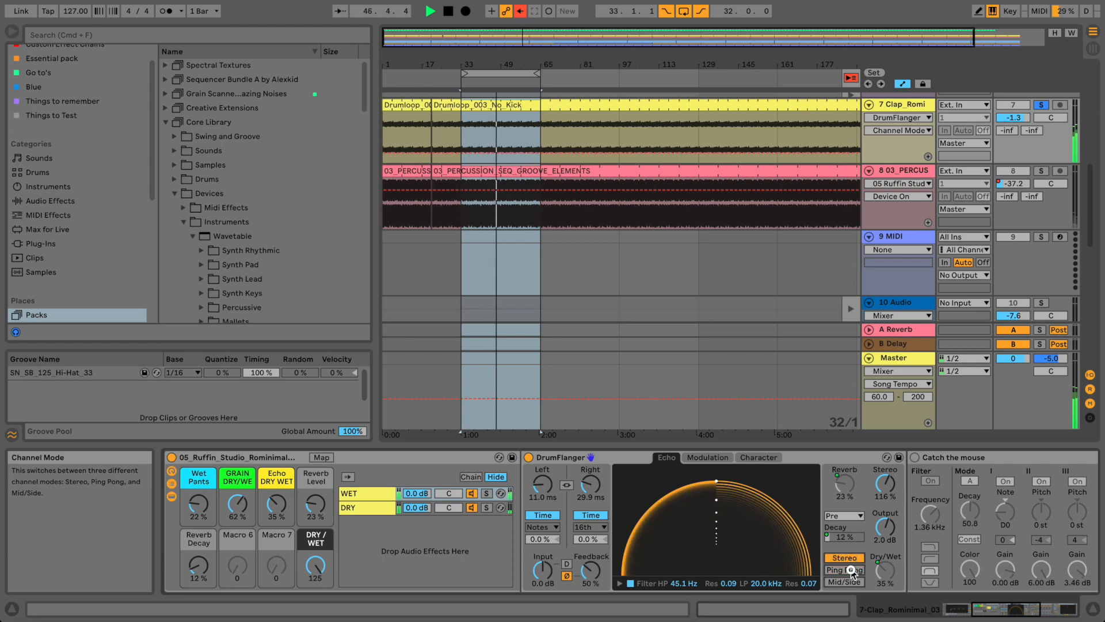
{"action": "left_click", "coordinate": [850, 568]}
{"action": "key", "text": "space"}
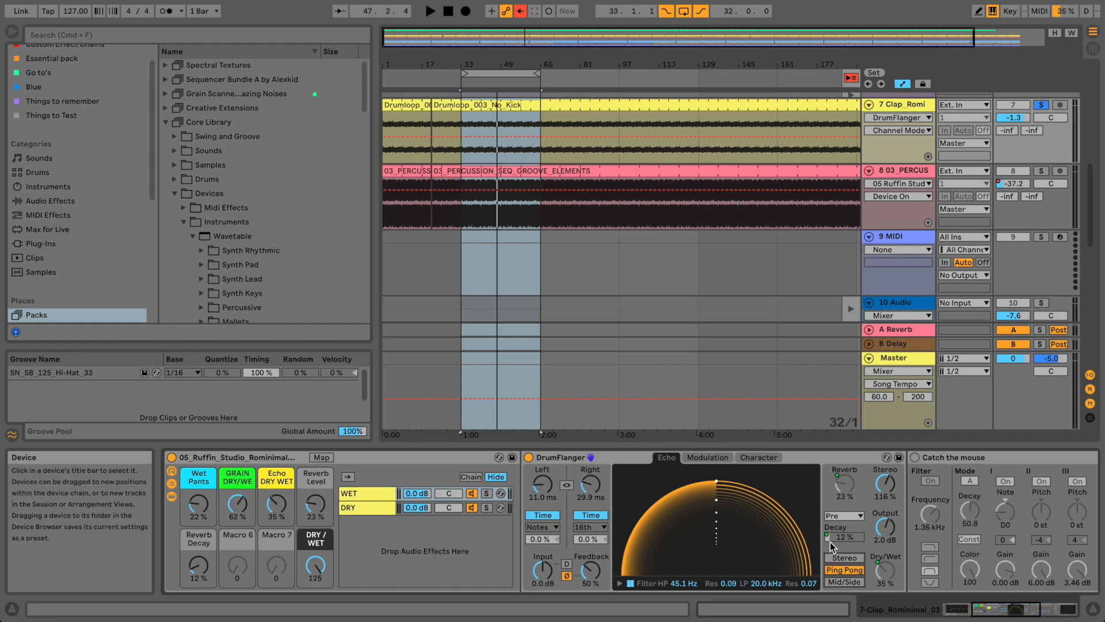
- Sync DrumFlanger's modulation to the tempo at a 1/8 rate with the noise waveform and 50% filter modulation while the loop plays
{"action": "left_click", "coordinate": [707, 457]}
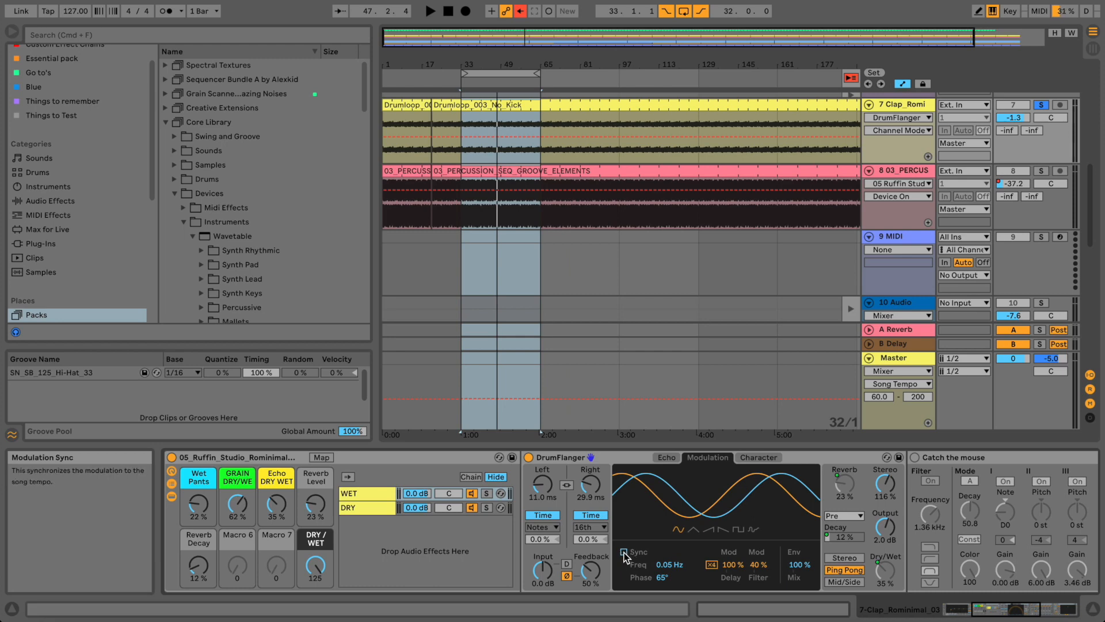
{"action": "key", "text": "space"}
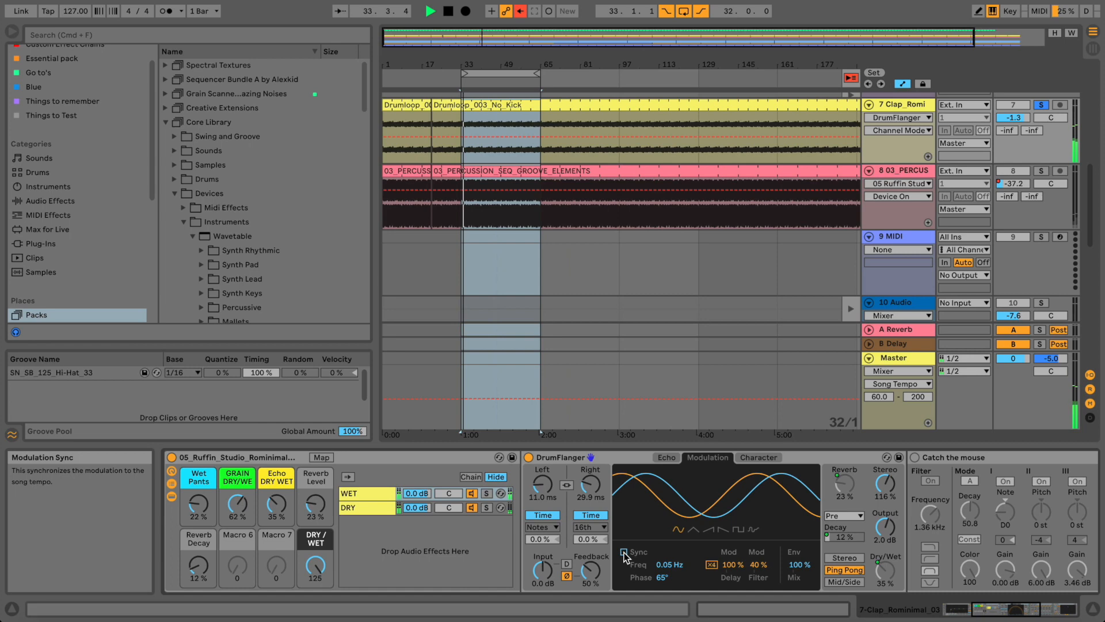
{"action": "left_click", "coordinate": [624, 552]}
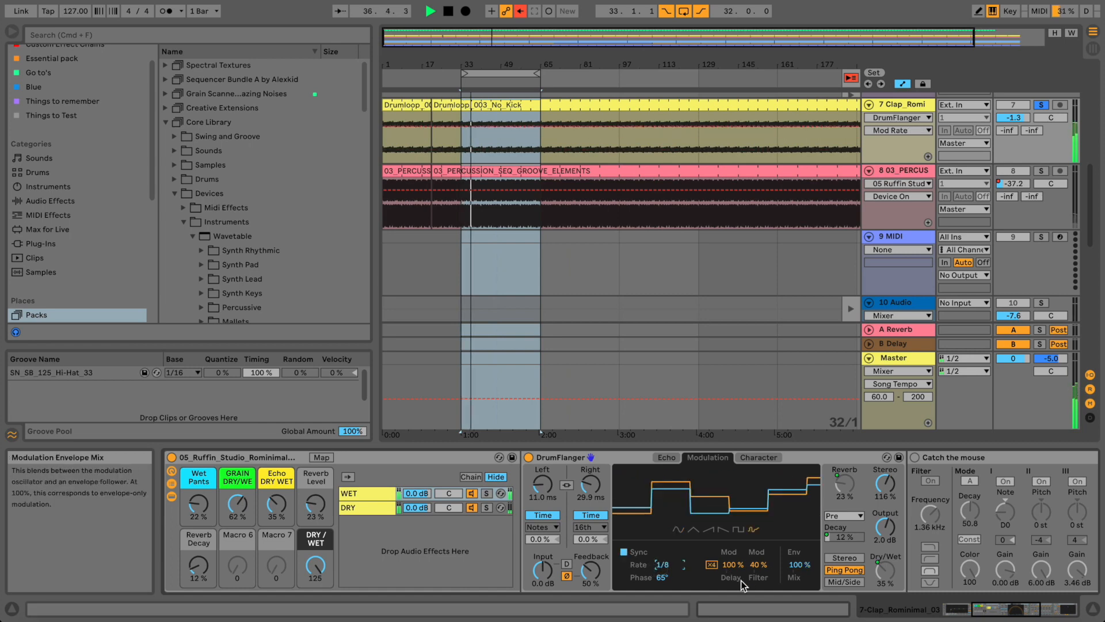
{"action": "left_click_drag", "start_coordinate": [755, 566], "coordinate": [755, 561]}
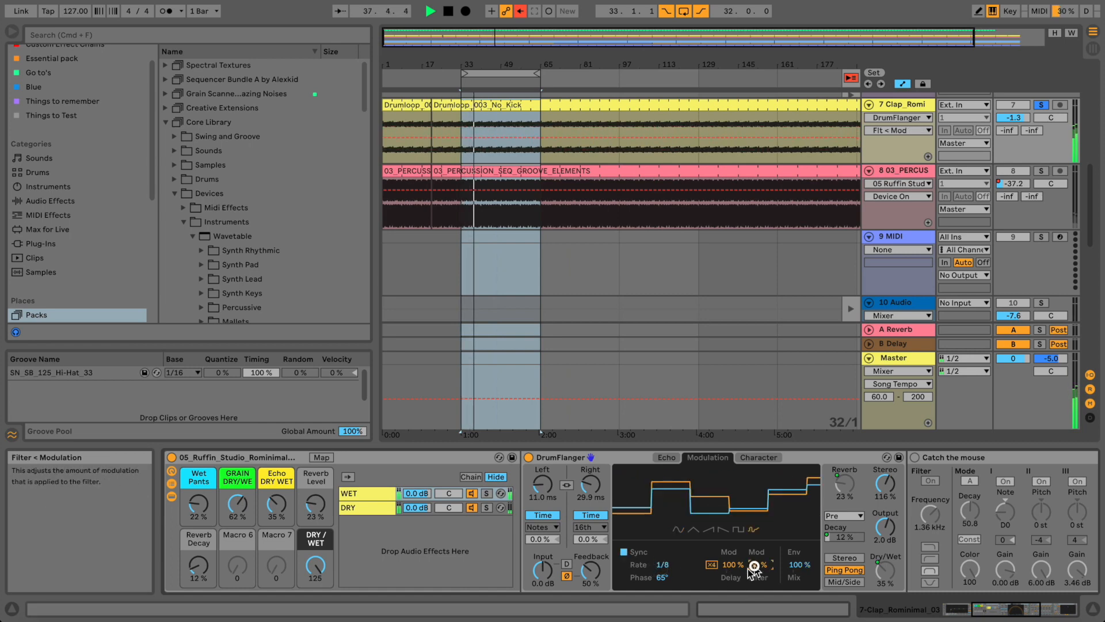
- Set the modulation Phase to 100°, Rate to 1/4 and filter modulation to 78%, and stop playback
{"action": "left_click_drag", "start_coordinate": [665, 582], "coordinate": [659, 564]}
{"action": "left_click", "coordinate": [711, 564]}
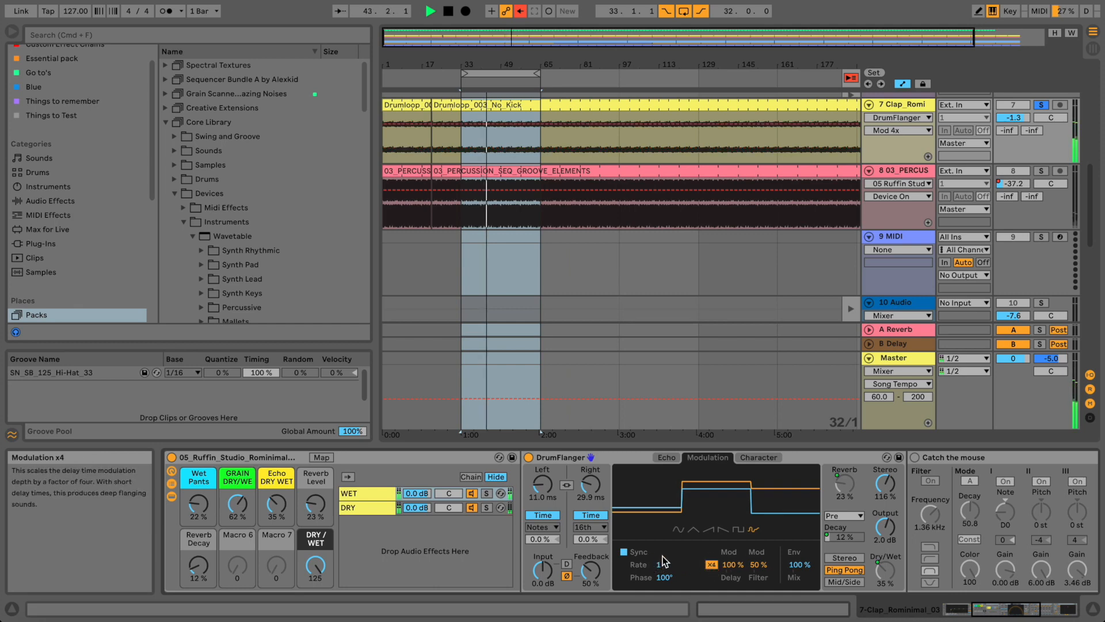
{"action": "left_click_drag", "start_coordinate": [661, 564], "coordinate": [662, 565]}
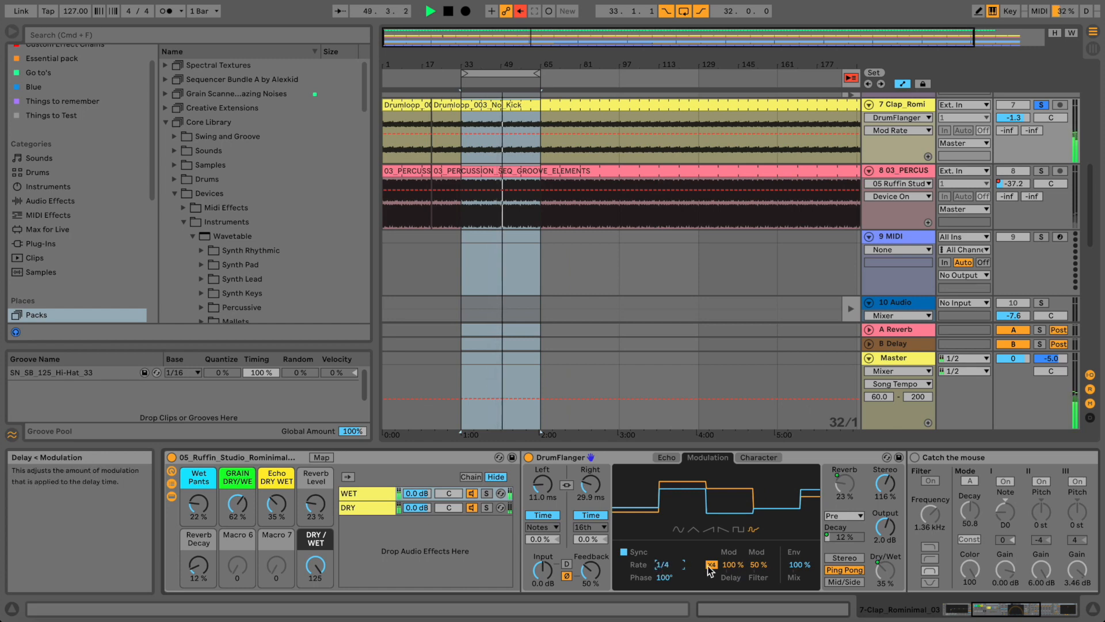
{"action": "left_click_drag", "start_coordinate": [760, 564], "coordinate": [760, 562]}
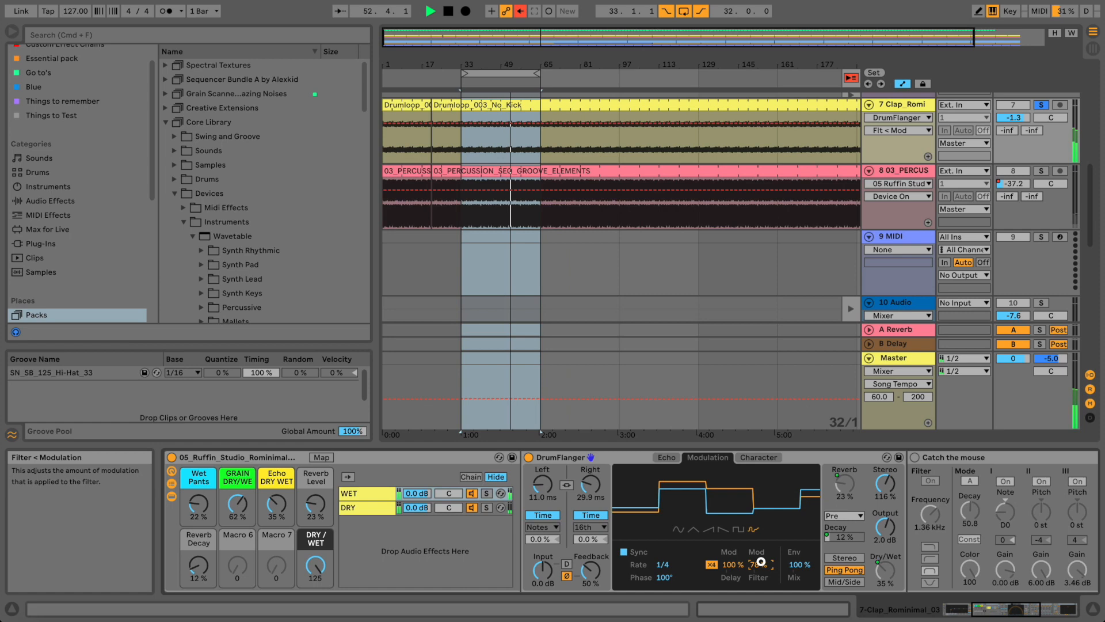
{"action": "key", "text": "space"}
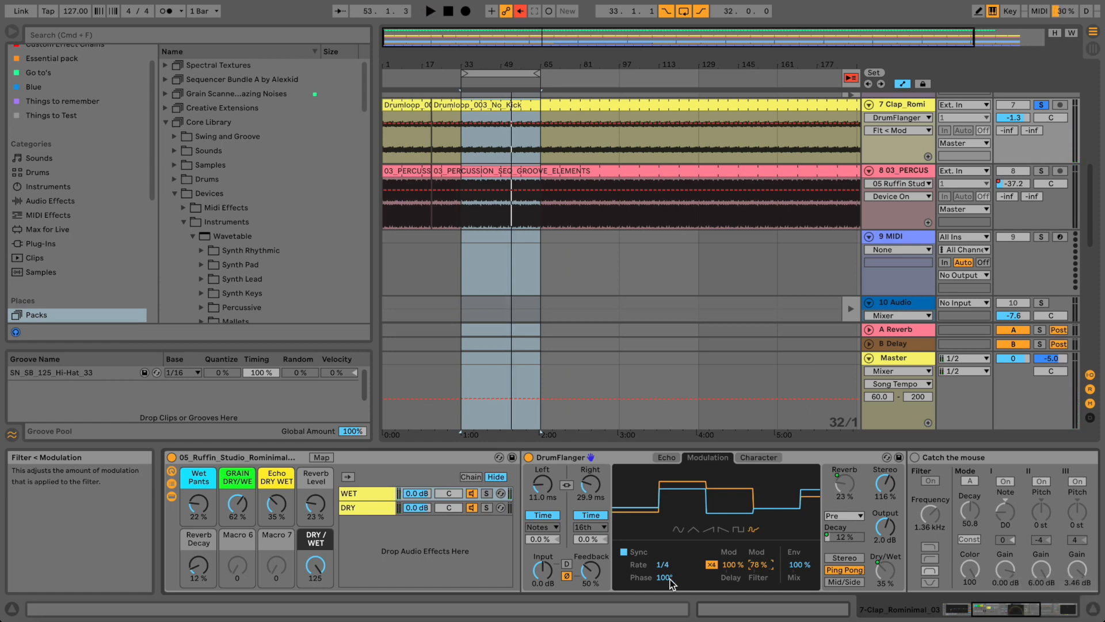
- Set the modulation Phase to 89° and compare the playing loop with x4 delay modulation off and on, leaving it on
{"action": "left_click_drag", "start_coordinate": [663, 578], "coordinate": [663, 577]}
{"action": "key", "text": "space"}
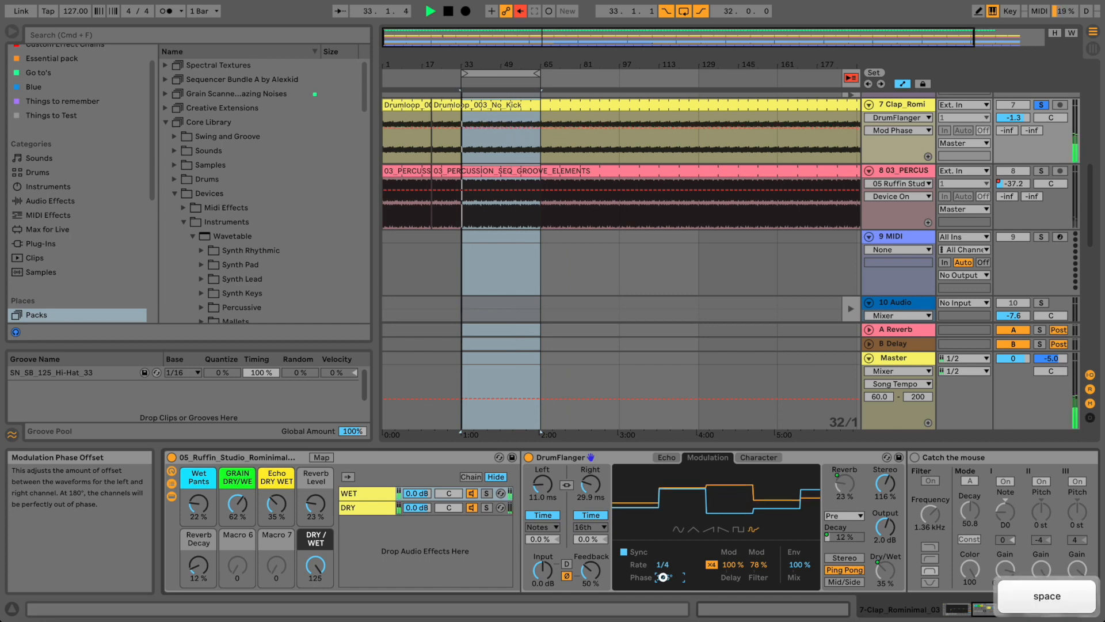
{"action": "left_click_drag", "start_coordinate": [663, 579], "coordinate": [663, 581]}
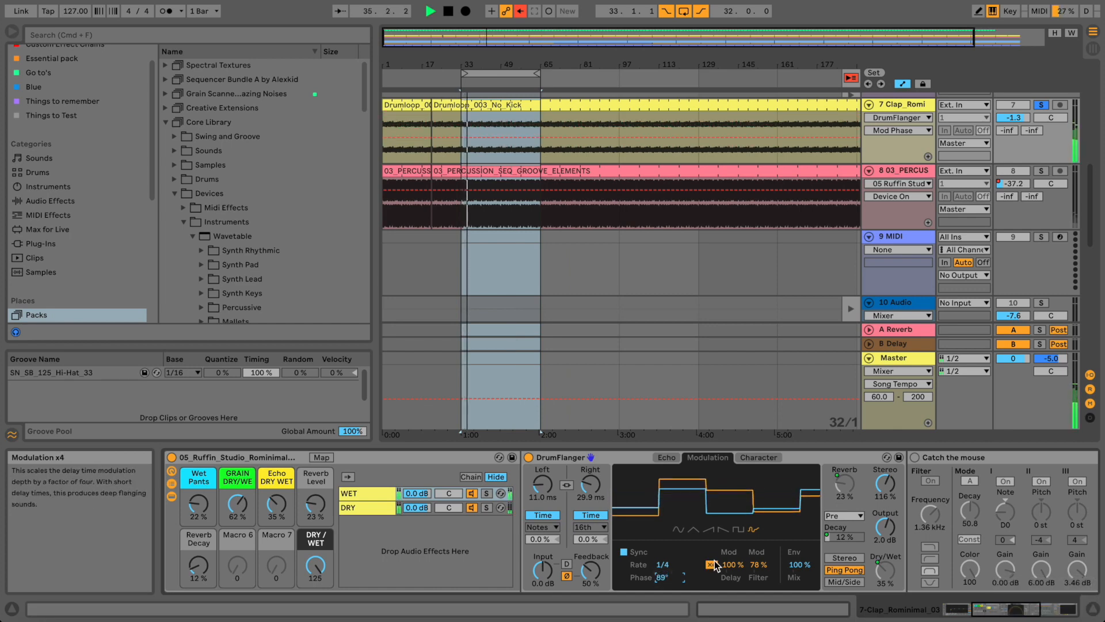
{"action": "left_click", "coordinate": [713, 561]}
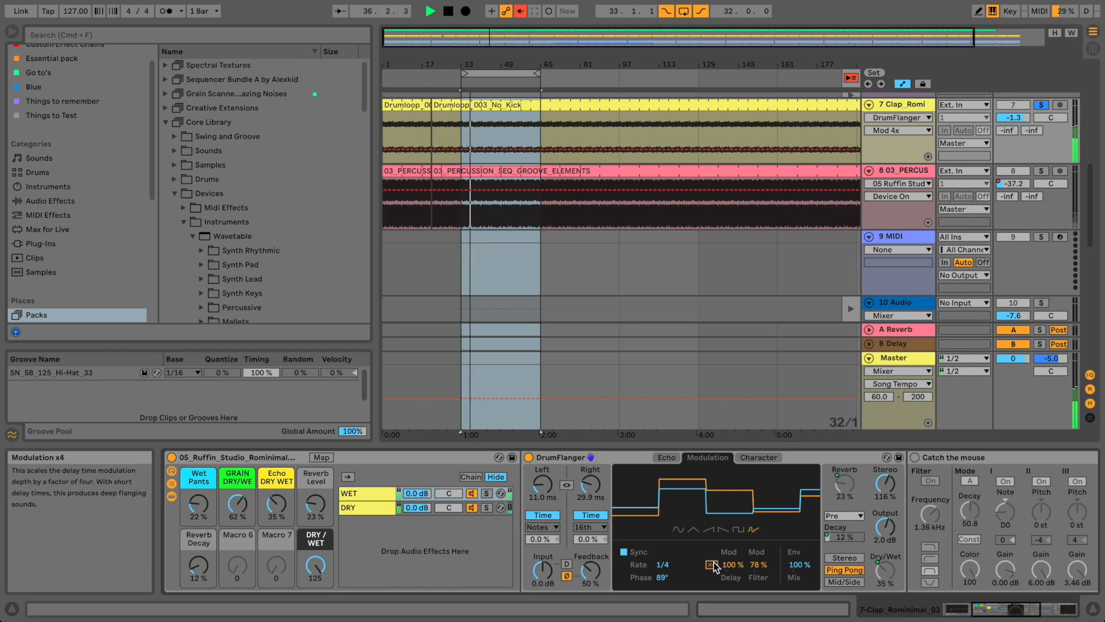
{"action": "left_click", "coordinate": [714, 561]}
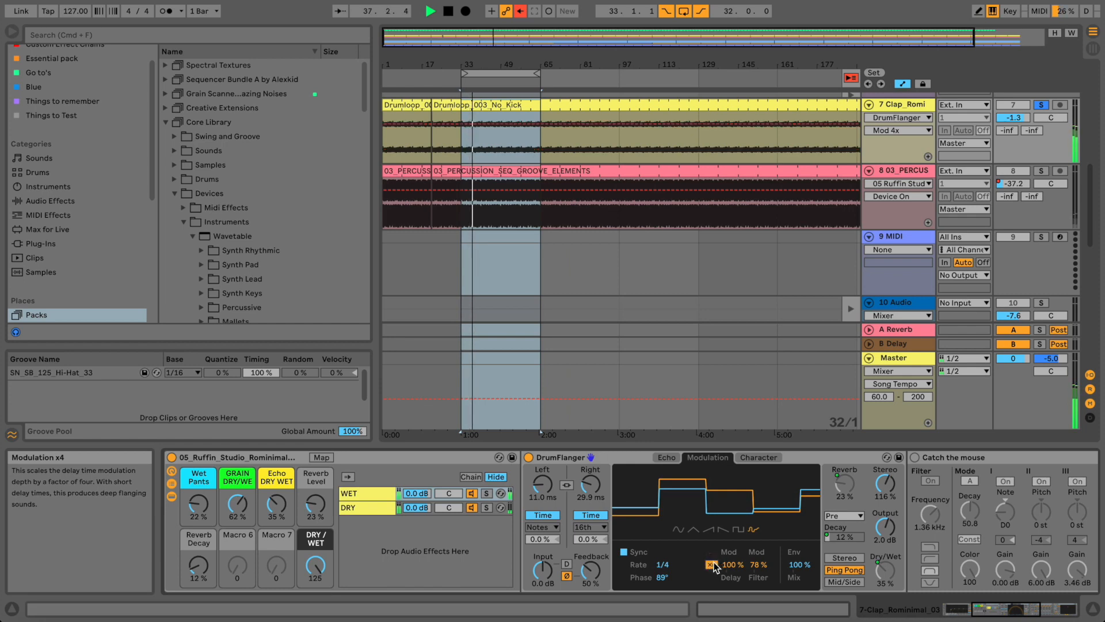
- Set DrumFlanger's Feedback to 55% and compare the playing loop with the device bypassed and active, leaving it active
{"action": "left_click_drag", "start_coordinate": [589, 570], "coordinate": [587, 561]}
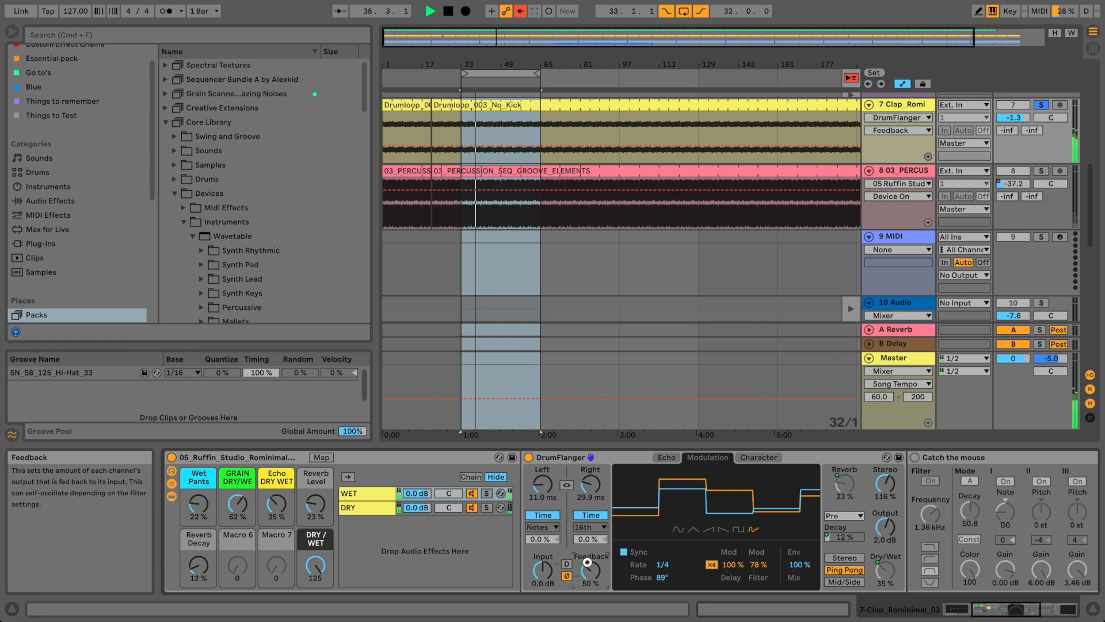
{"action": "left_click_drag", "start_coordinate": [587, 562], "coordinate": [587, 564]}
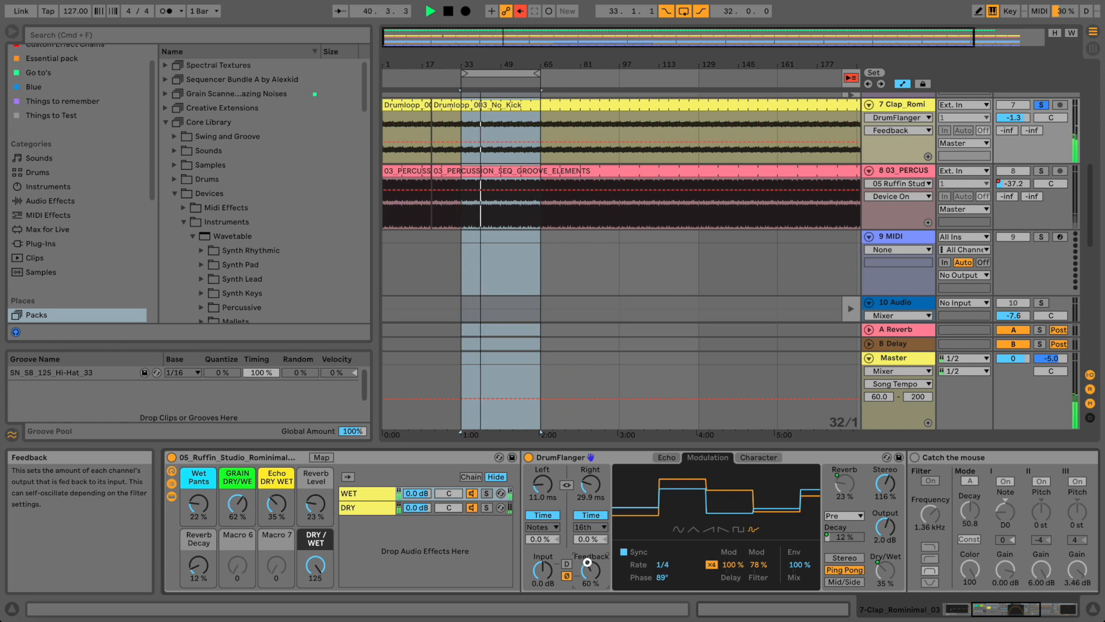
{"action": "left_click_drag", "start_coordinate": [590, 486], "coordinate": [592, 493]}
{"action": "left_click", "coordinate": [527, 461]}
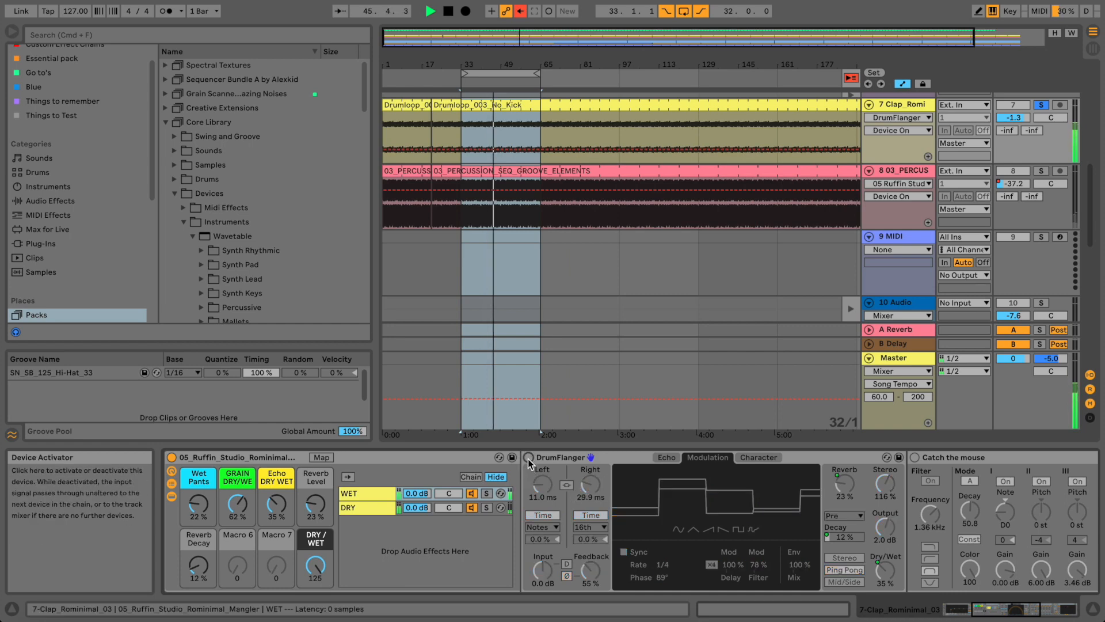
{"action": "left_click", "coordinate": [528, 458]}
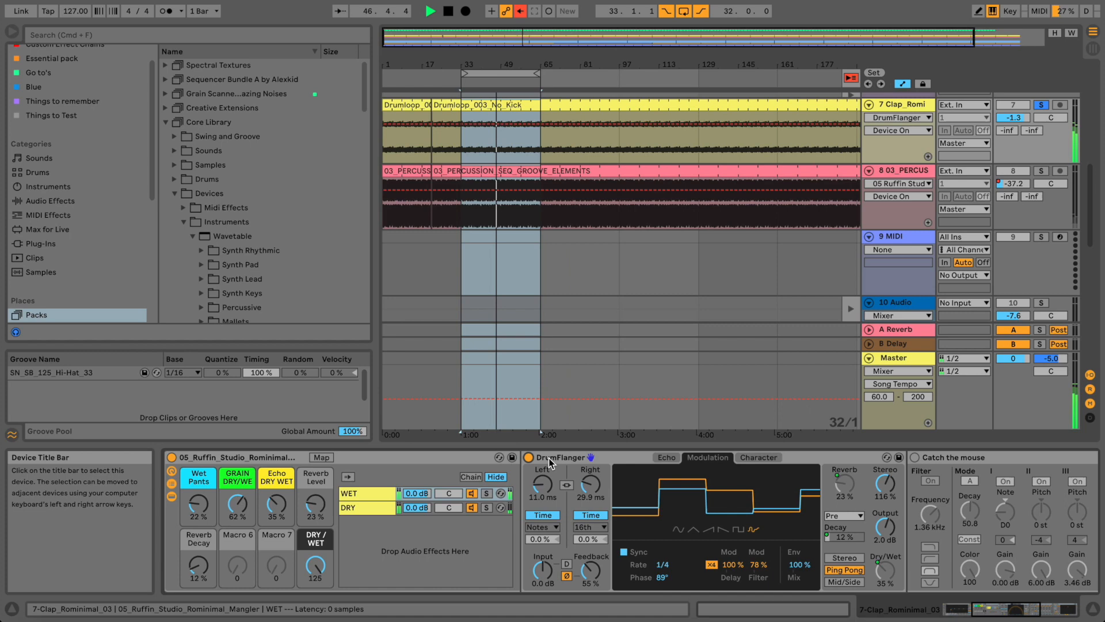
- Compare DrumFlanger's Mid/Side and Stereo channel modes on the playing clap loop and return to Ping Pong
{"action": "left_click", "coordinate": [844, 582]}
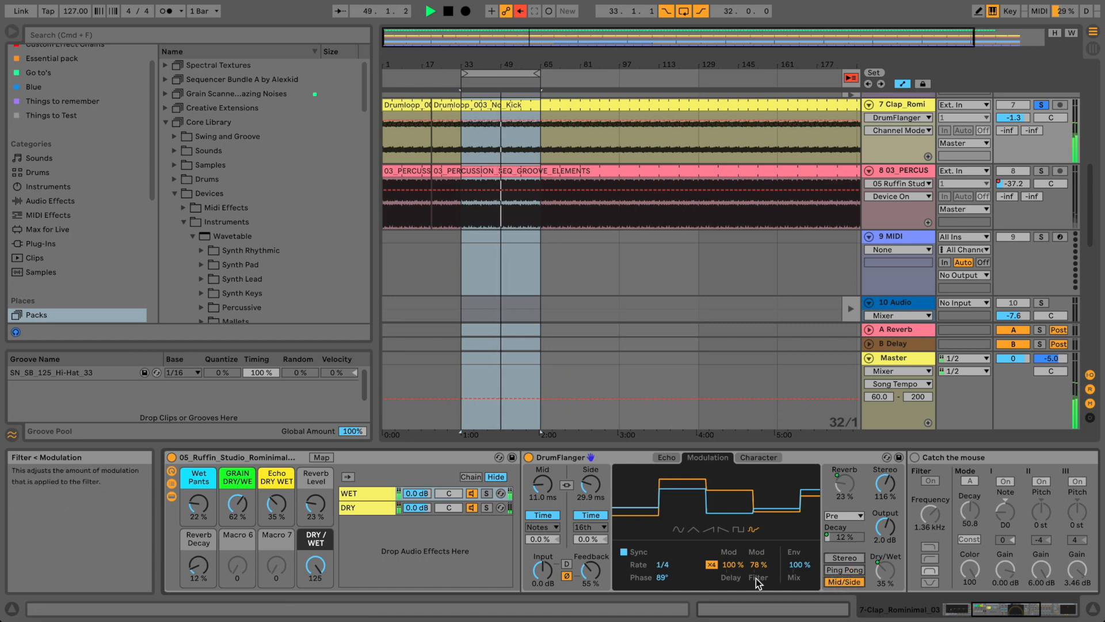
{"action": "left_click", "coordinate": [838, 558]}
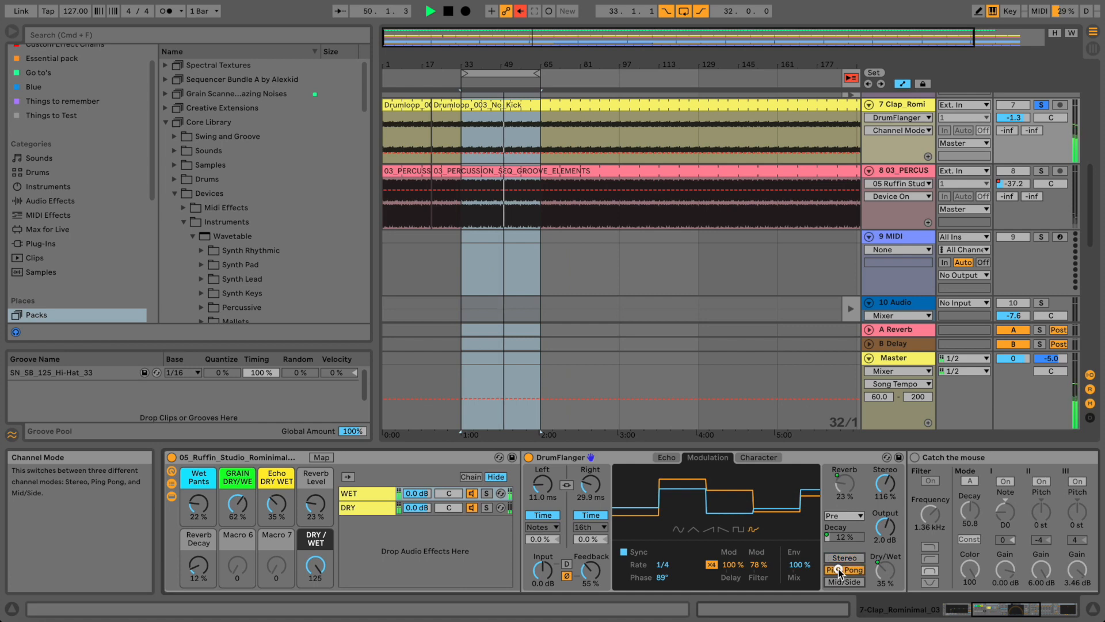
{"action": "left_click", "coordinate": [838, 569]}
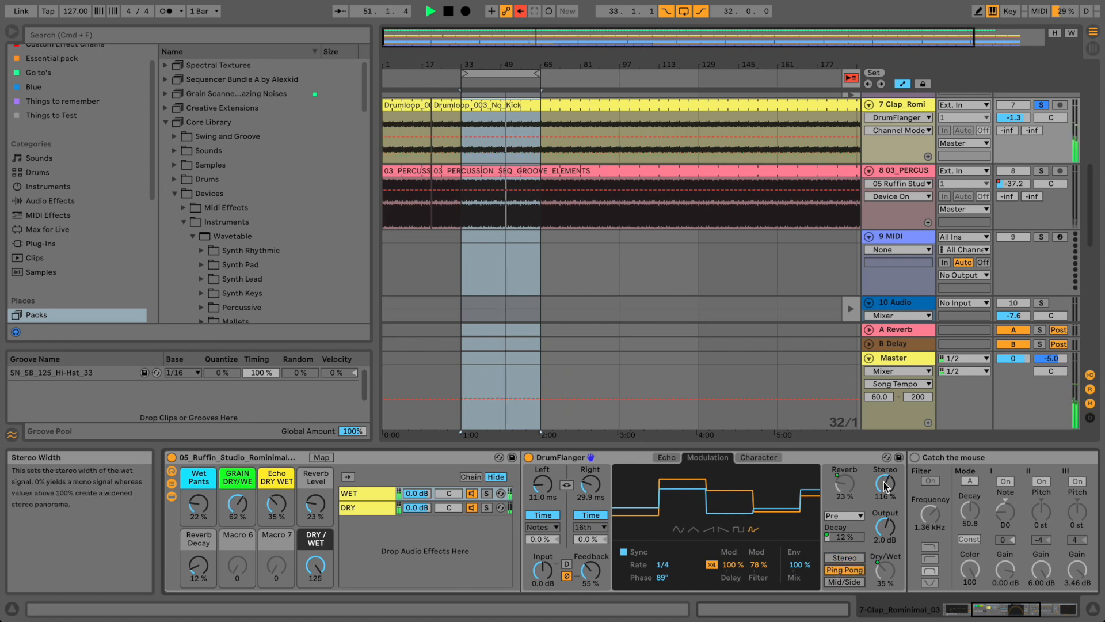
- Enable Noise among DrumFlanger's Character settings and set its Amount to 38% and Morph to 63% while the clap loop plays
{"action": "left_click", "coordinate": [771, 458]}
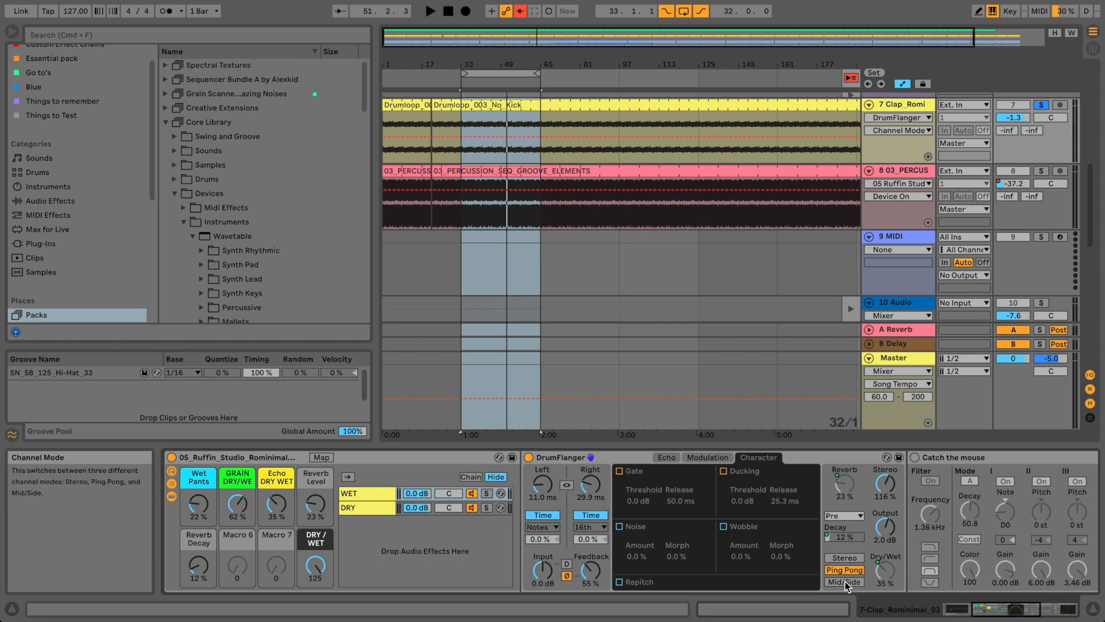
{"action": "left_click", "coordinate": [671, 461]}
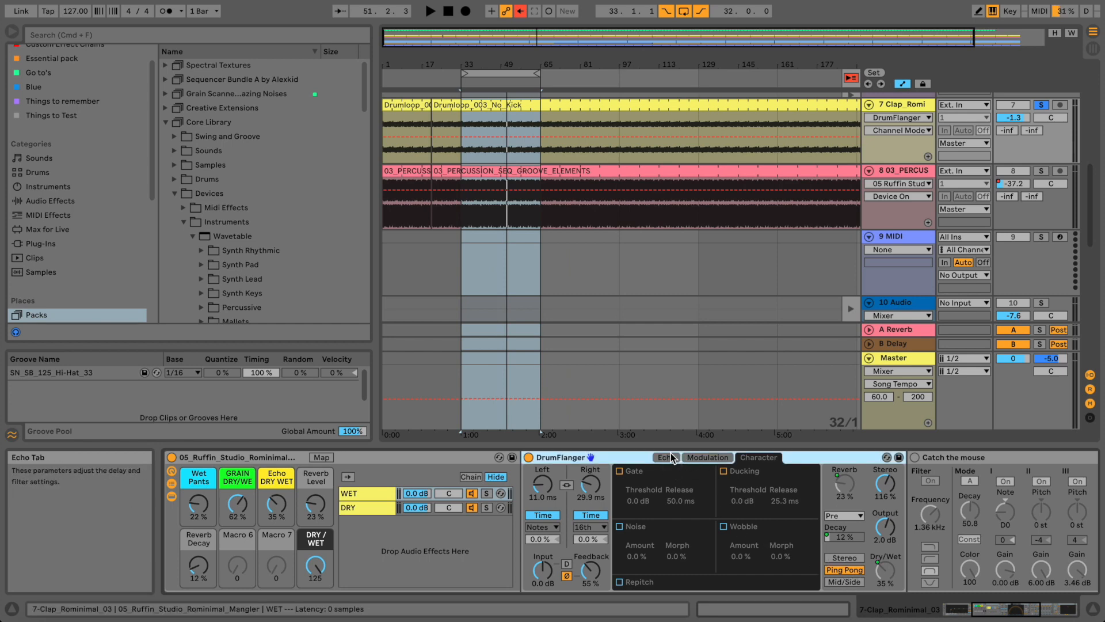
{"action": "left_click", "coordinate": [666, 457]}
{"action": "left_click", "coordinate": [709, 457]}
{"action": "left_click", "coordinate": [760, 459]}
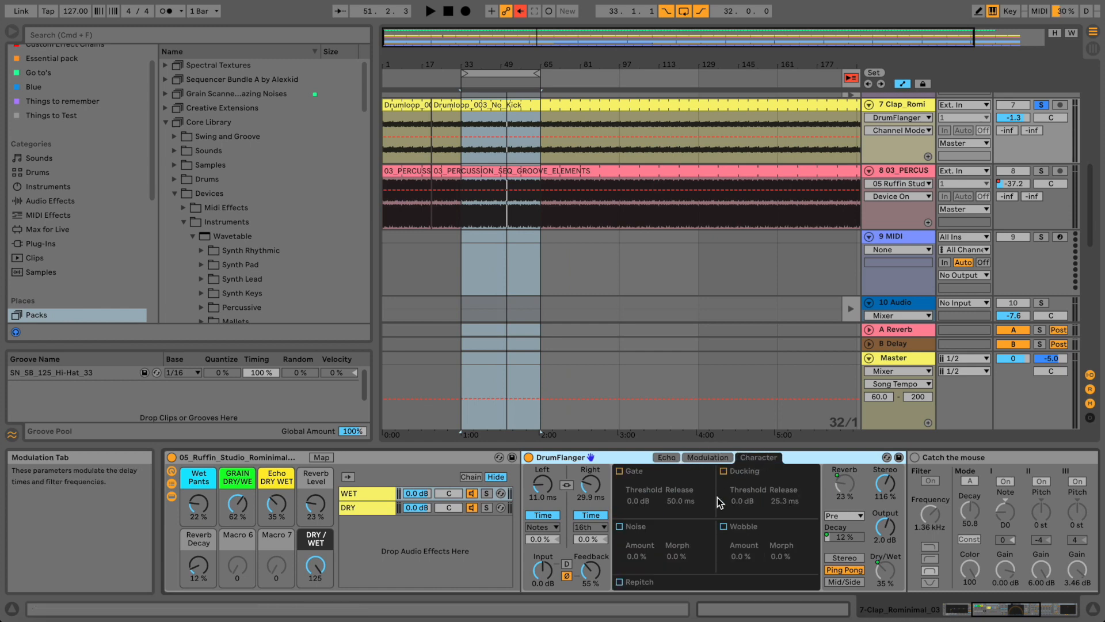
{"action": "left_click", "coordinate": [621, 526]}
{"action": "key", "text": "space"}
{"action": "left_click_drag", "start_coordinate": [637, 558], "coordinate": [669, 553]}
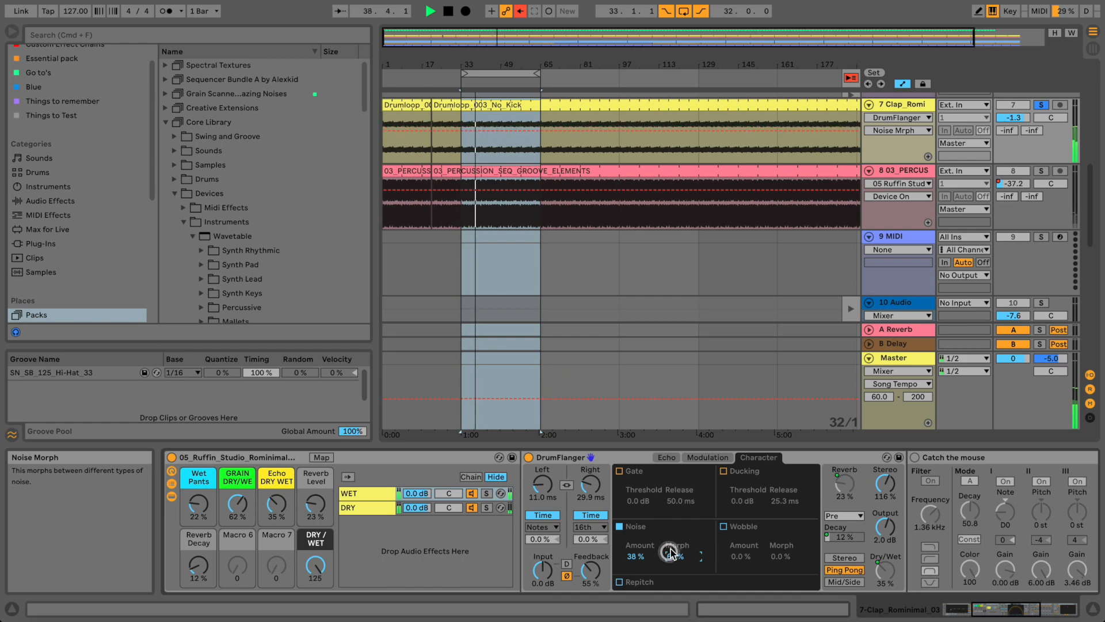
- Enable DrumFlanger's Gate with a Threshold of -26 dB and a Release of 6.08 ms
{"action": "left_click", "coordinate": [619, 471]}
{"action": "mouse_move", "coordinate": [640, 499]}
{"action": "left_mouse_down"}
{"action": "mouse_move", "coordinate": [640, 511]}
{"action": "mouse_move", "coordinate": [640, 498]}
{"action": "mouse_move", "coordinate": [674, 501]}
{"action": "mouse_move", "coordinate": [646, 503]}
{"action": "left_mouse_up"}
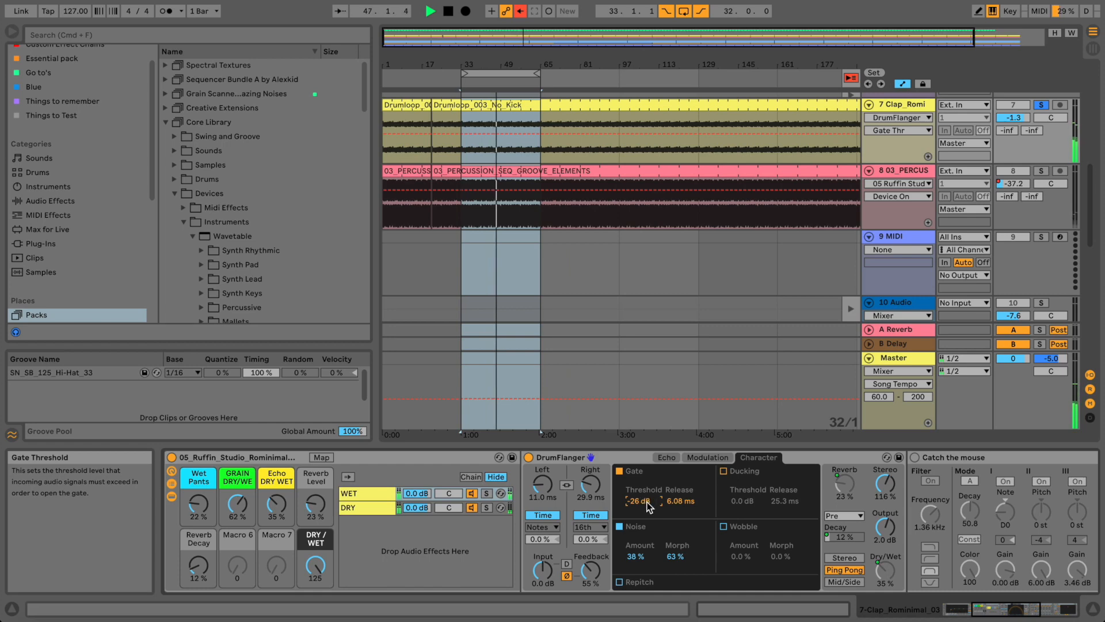
- Compare the clap loop with DrumFlanger's Gate off and on, restarting playback partway, and leave the Gate enabled
{"action": "left_click", "coordinate": [621, 472]}
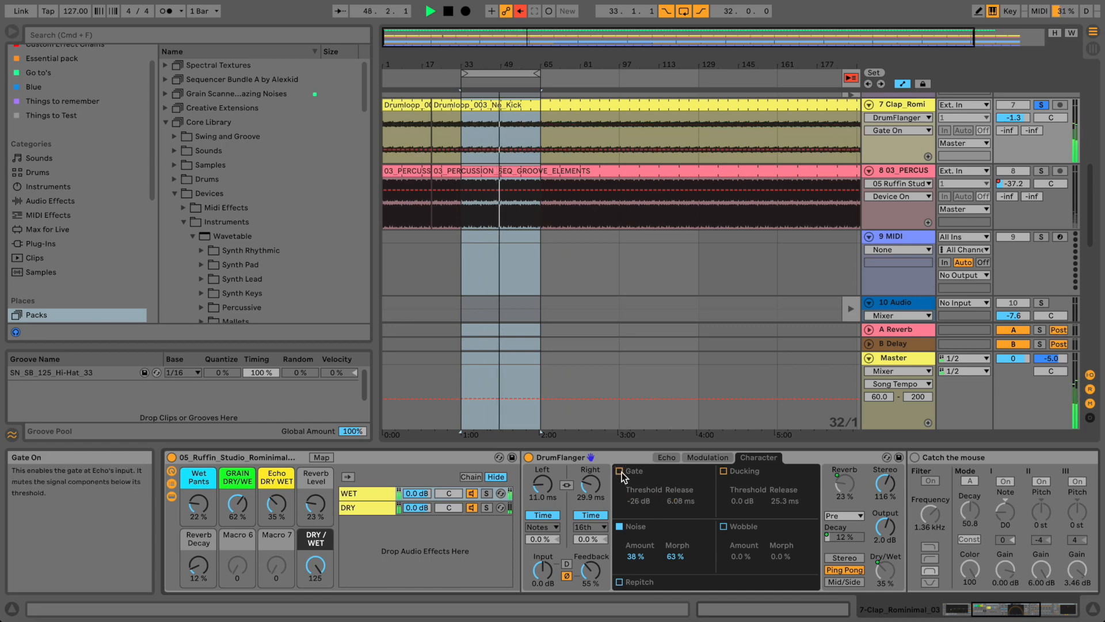
{"action": "left_click", "coordinate": [621, 472]}
{"action": "key", "text": "space"}
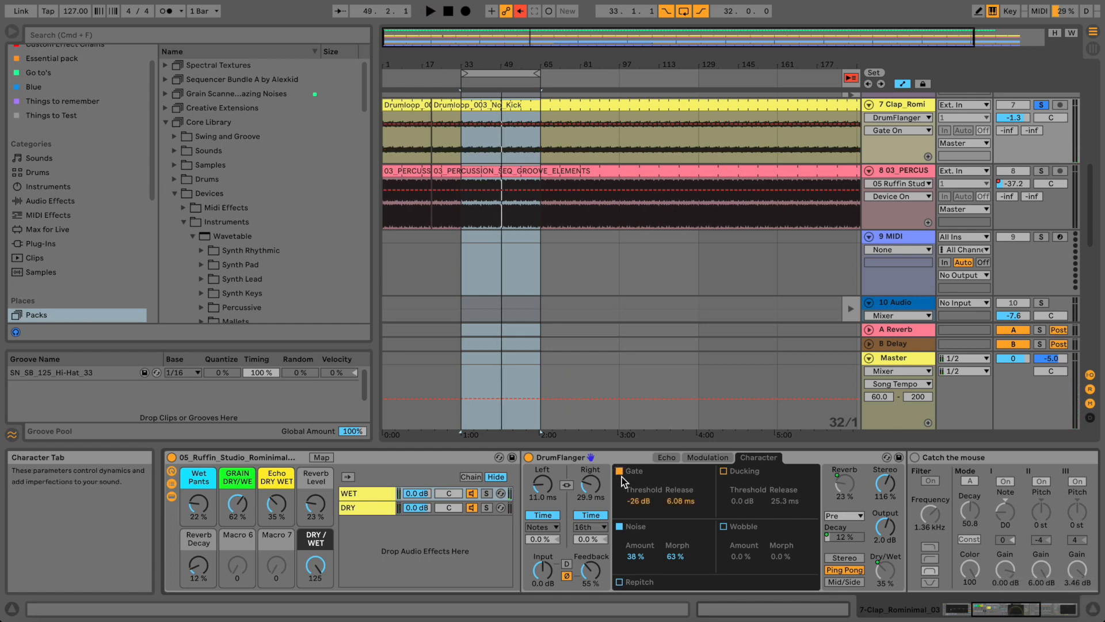
{"action": "left_click", "coordinate": [620, 472]}
{"action": "key", "text": "space"}
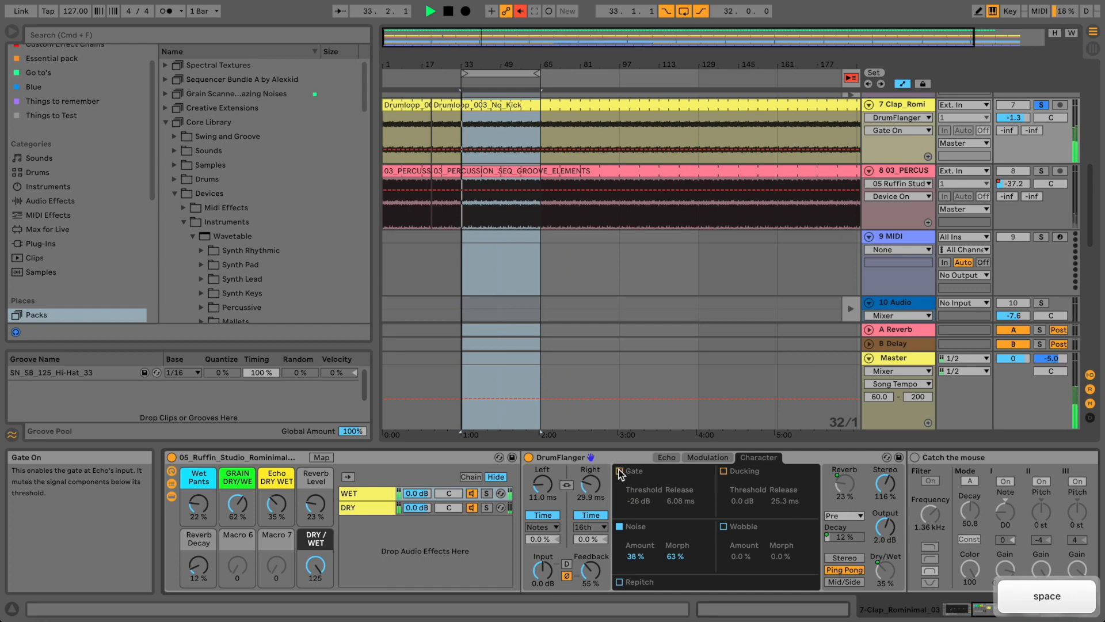
{"action": "left_click", "coordinate": [619, 471]}
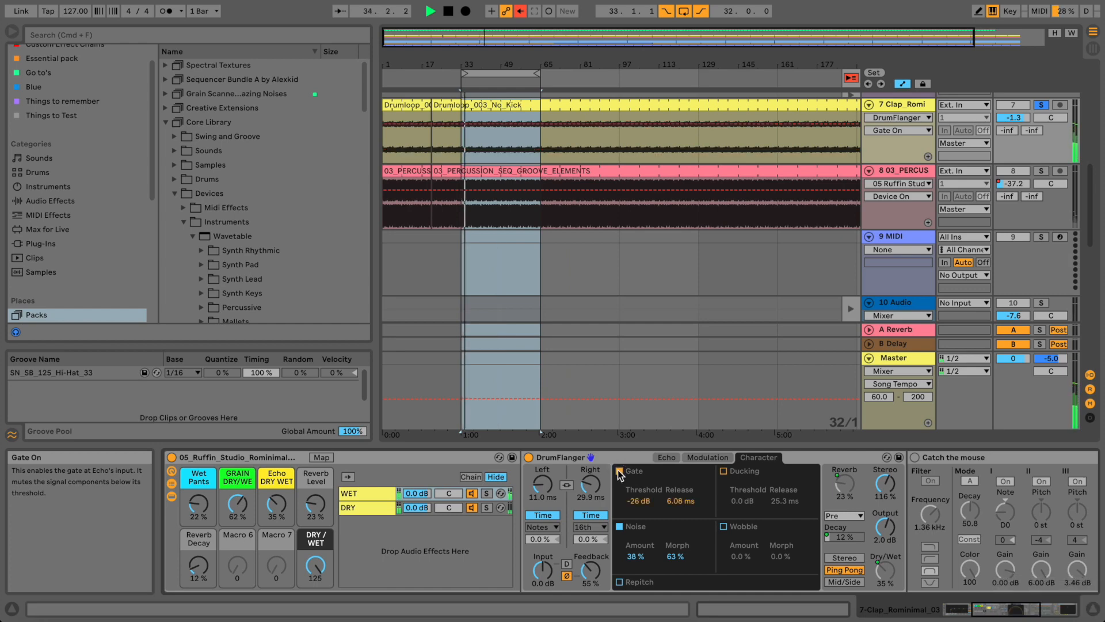
- Audition higher Gate Threshold values on the playing loop, settle on -26 dB and map the Threshold to Macro 6
{"action": "left_click", "coordinate": [636, 500]}
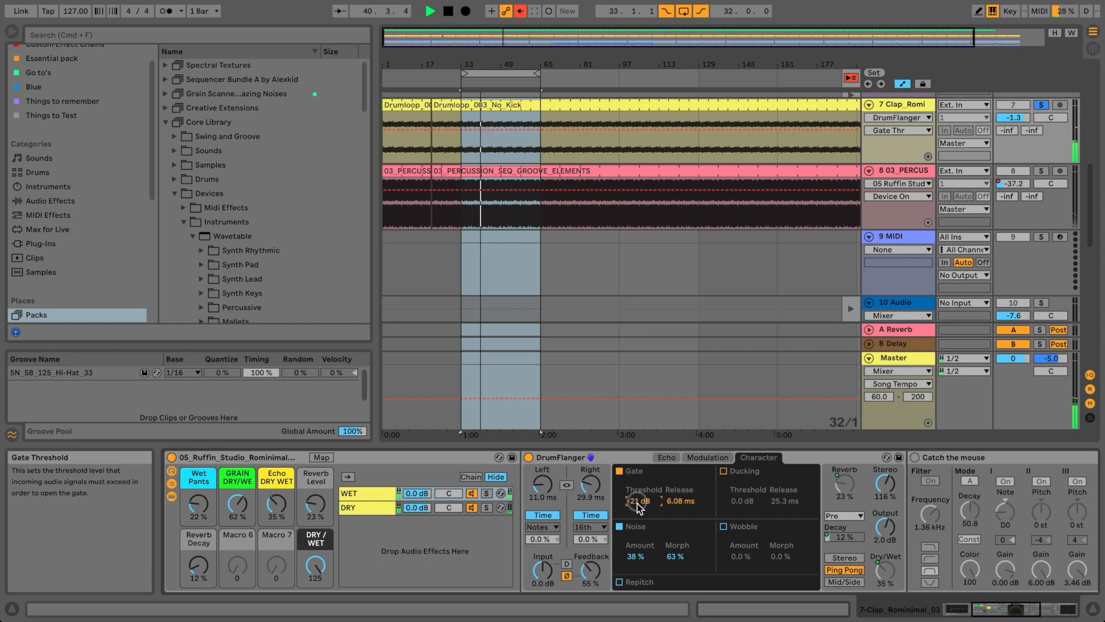
{"action": "left_click_drag", "start_coordinate": [637, 502], "coordinate": [637, 505]}
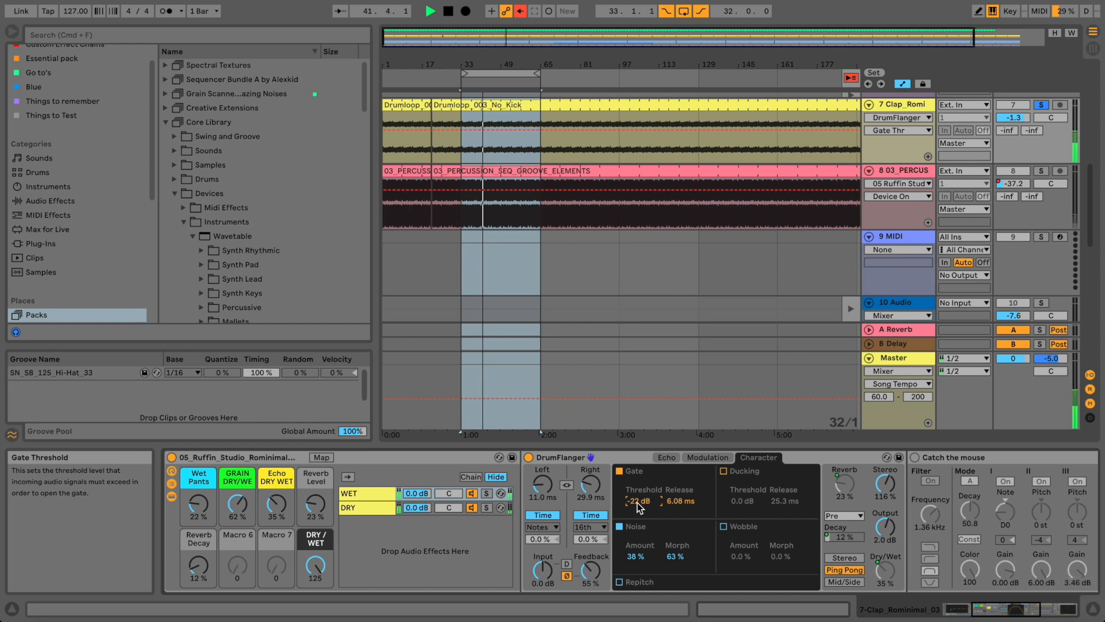
{"action": "key", "text": "Down"}
{"action": "key", "text": "Down"}
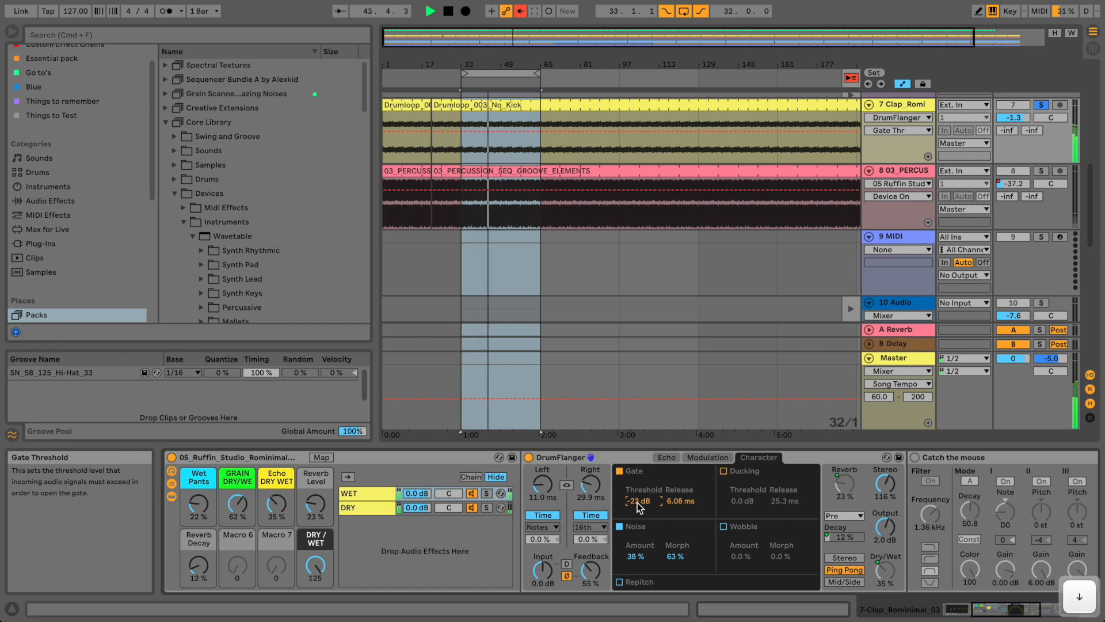
{"action": "key", "text": "Down"}
{"action": "key", "text": "Down"}
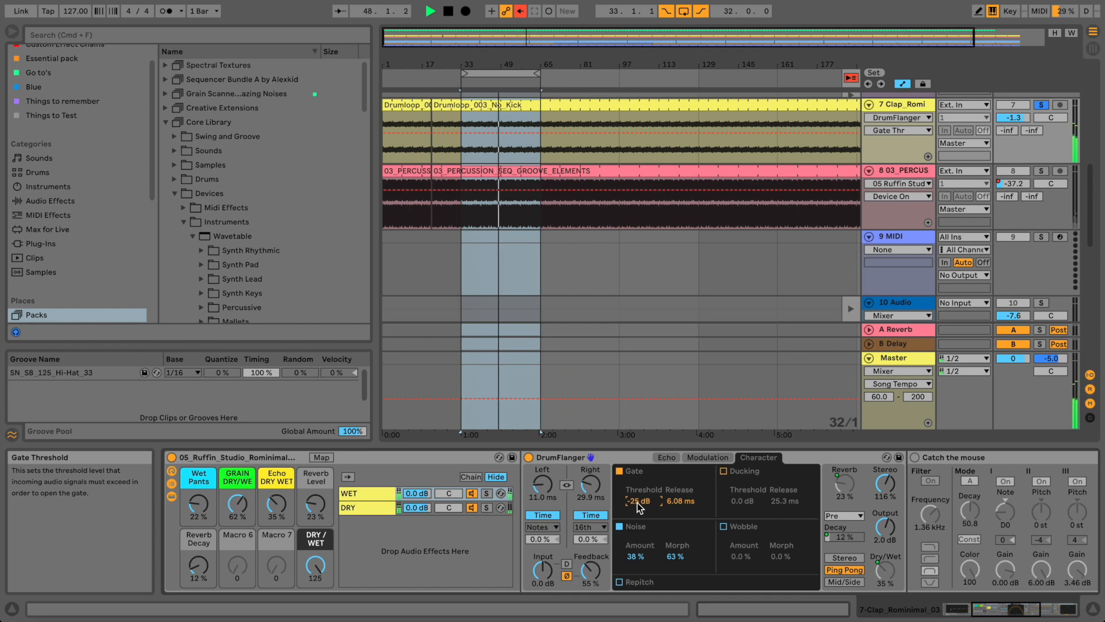
{"action": "key", "text": "Down"}
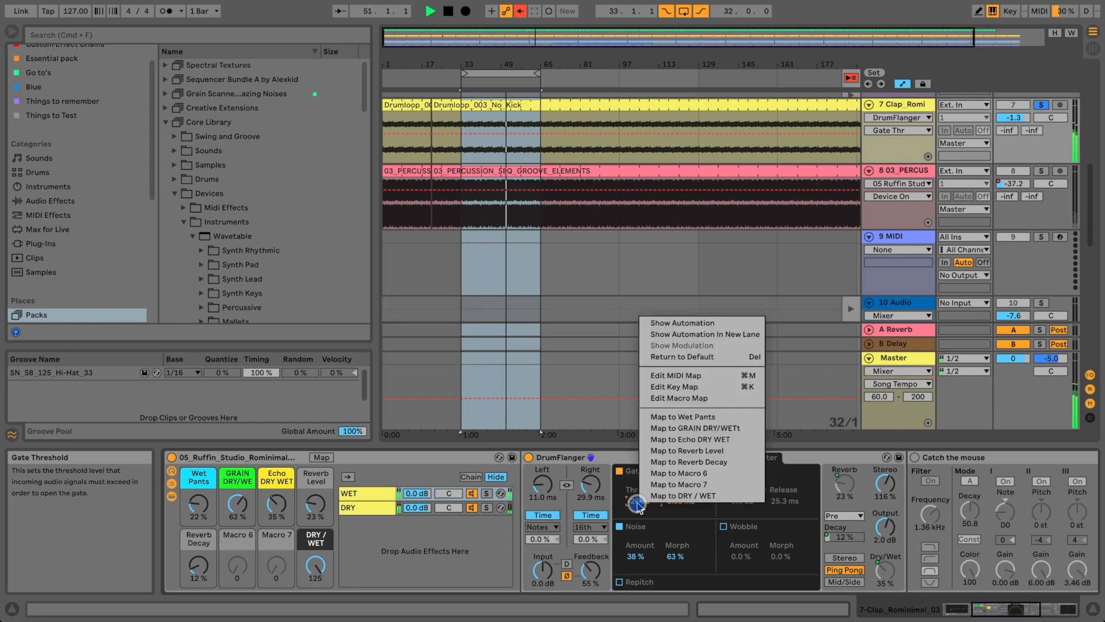
{"action": "left_click", "coordinate": [680, 473]}
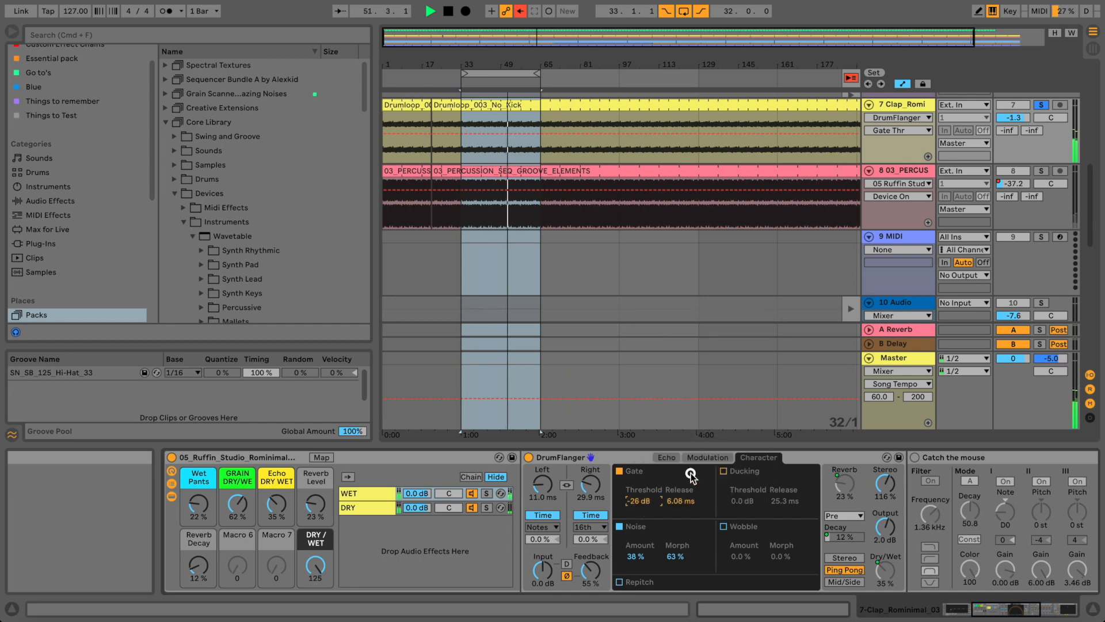
- Enable Ducking in DrumFlanger's Character settings and set its Threshold to -26 dB
{"action": "left_click", "coordinate": [724, 471]}
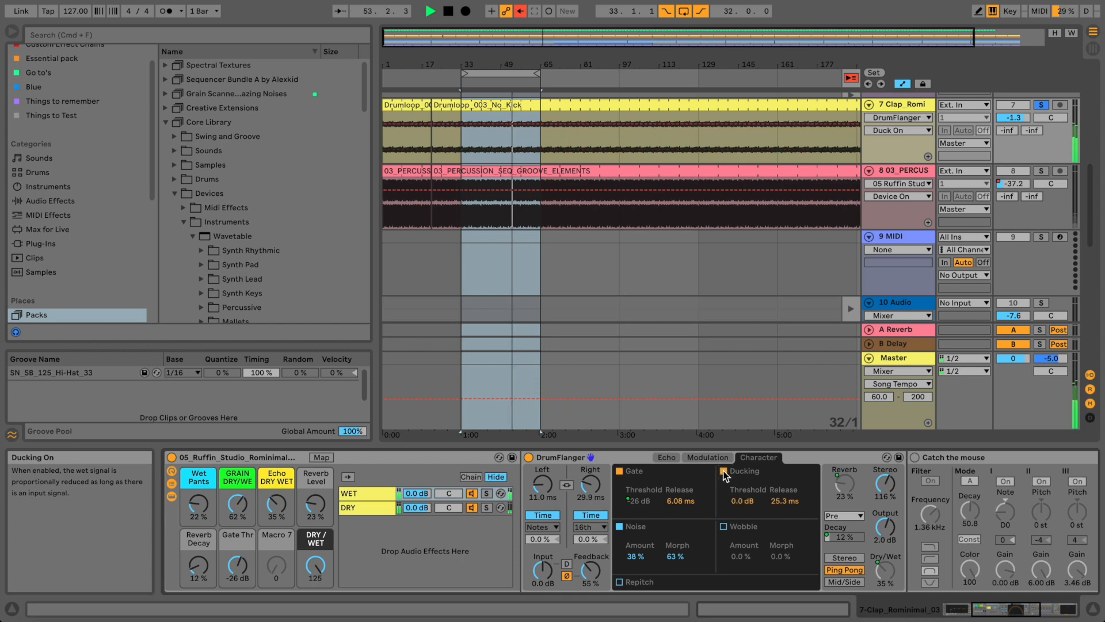
{"action": "left_click", "coordinate": [742, 500]}
{"action": "left_click_drag", "start_coordinate": [745, 500], "coordinate": [745, 501]}
- Enable Wobble in DrumFlanger's Character settings with an Amount of 44% and a Morph of 52%
{"action": "left_click", "coordinate": [724, 526]}
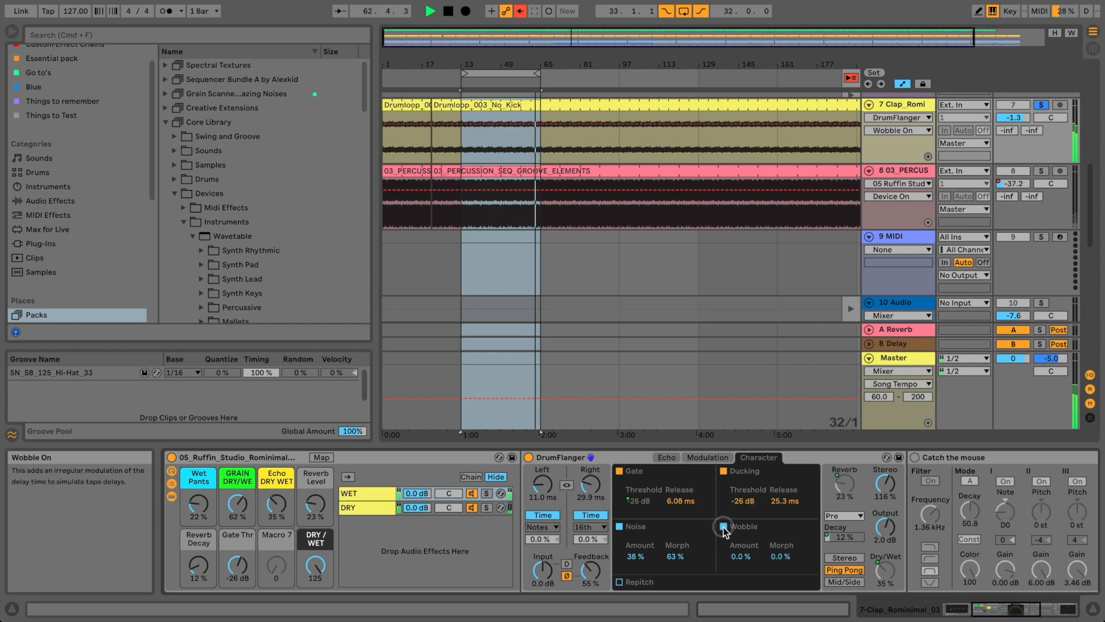
{"action": "left_click", "coordinate": [735, 553]}
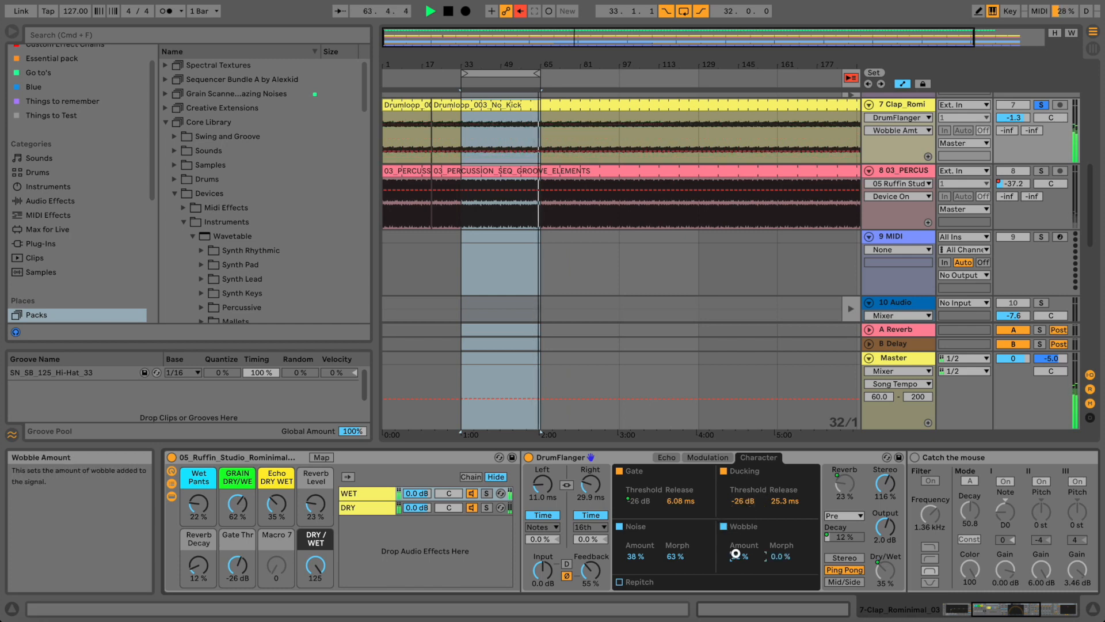
{"action": "mouse_move", "coordinate": [735, 553]}
{"action": "left_mouse_down"}
{"action": "mouse_move", "coordinate": [787, 554]}
{"action": "mouse_move", "coordinate": [745, 553]}
{"action": "left_mouse_up"}
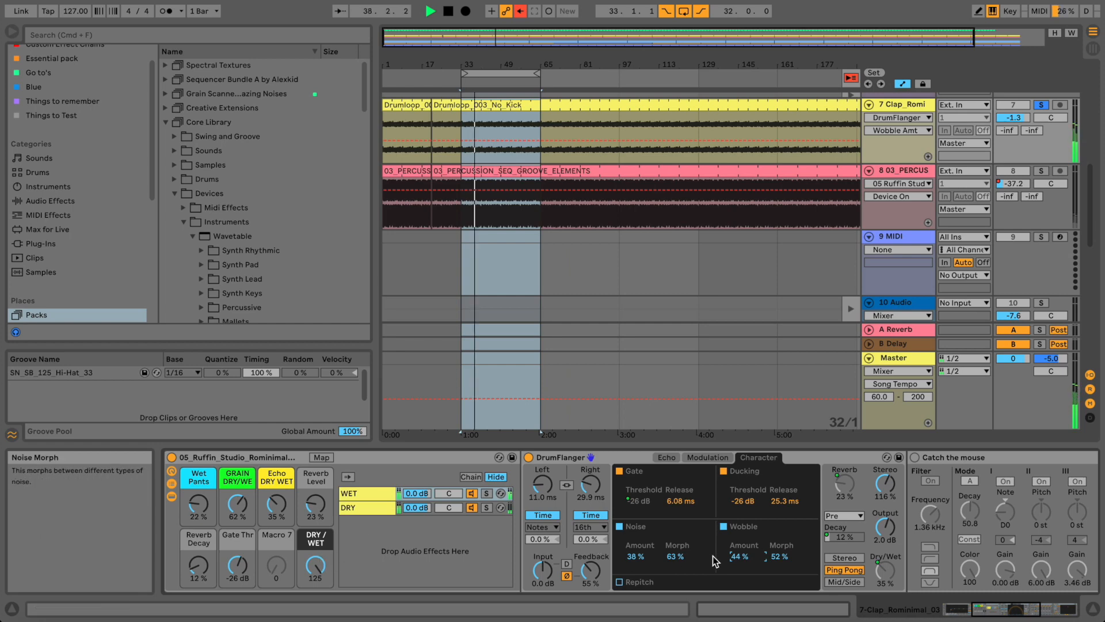
- Raise the Echo DRY WET macro to 100% and switch off DrumFlanger's Wobble, Ducking, Gate and Noise
{"action": "left_click_drag", "start_coordinate": [280, 509], "coordinate": [280, 472]}
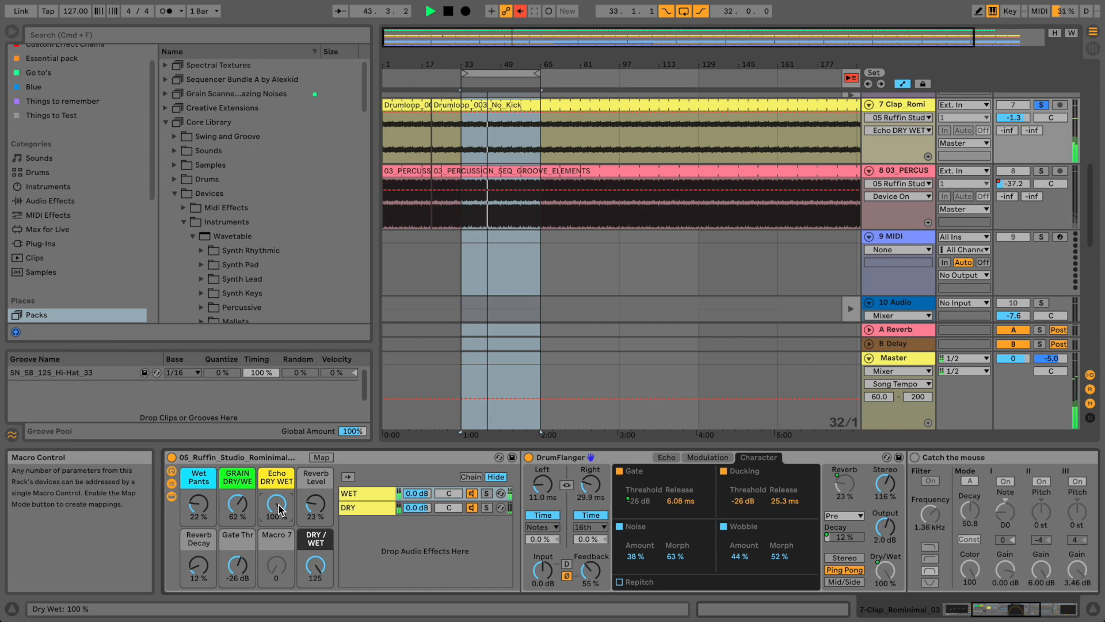
{"action": "left_click_drag", "start_coordinate": [279, 509], "coordinate": [278, 499]}
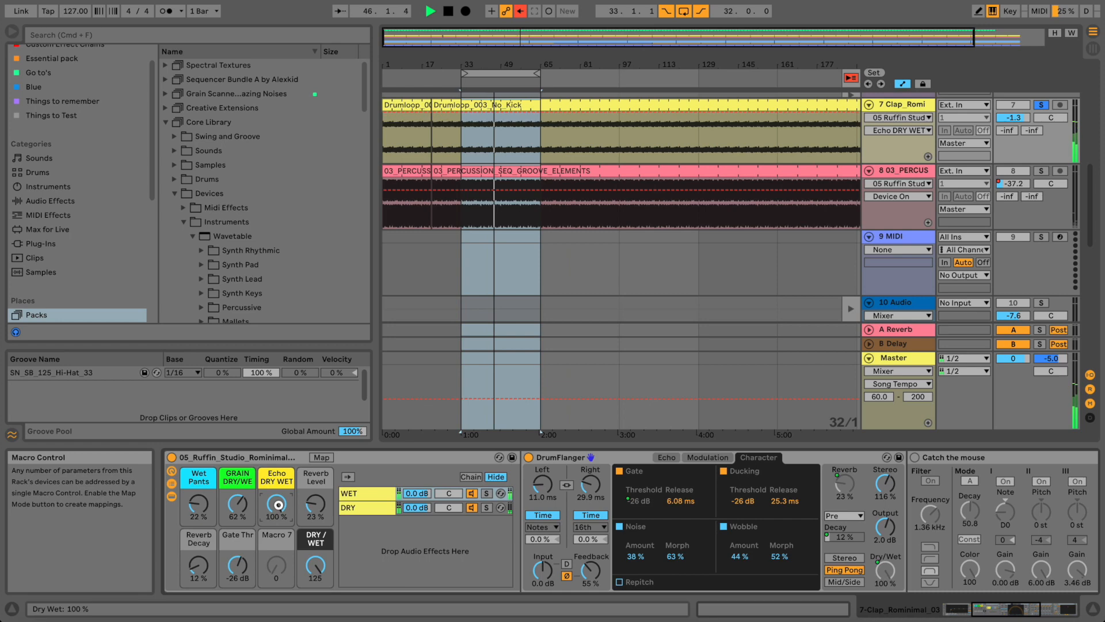
{"action": "left_click", "coordinate": [724, 526]}
{"action": "left_click", "coordinate": [724, 470]}
{"action": "left_click", "coordinate": [620, 470]}
{"action": "left_click", "coordinate": [620, 526]}
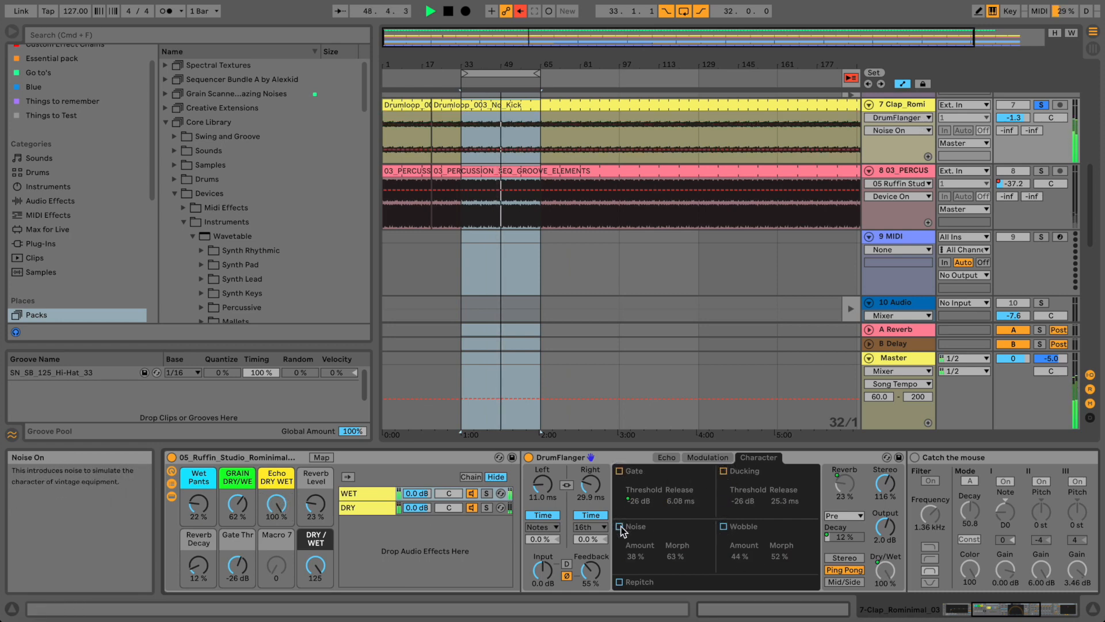
- Toggle DrumFlanger's x4 delay modulation scaling and switch Gate, Ducking, Wobble and Noise back on
{"action": "left_click", "coordinate": [694, 459]}
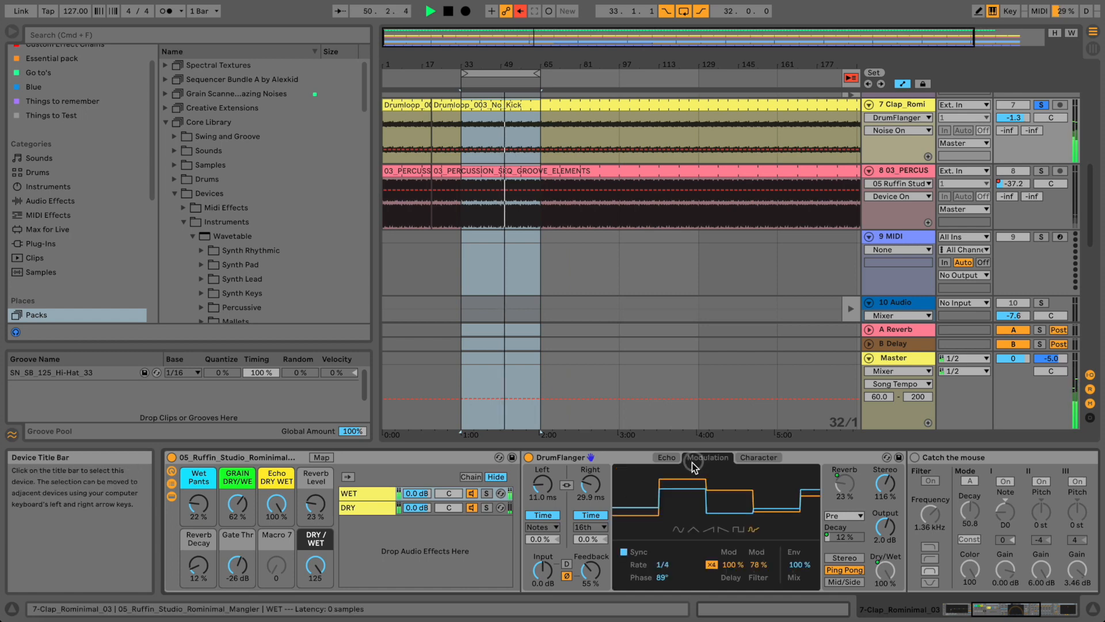
{"action": "left_click", "coordinate": [712, 564]}
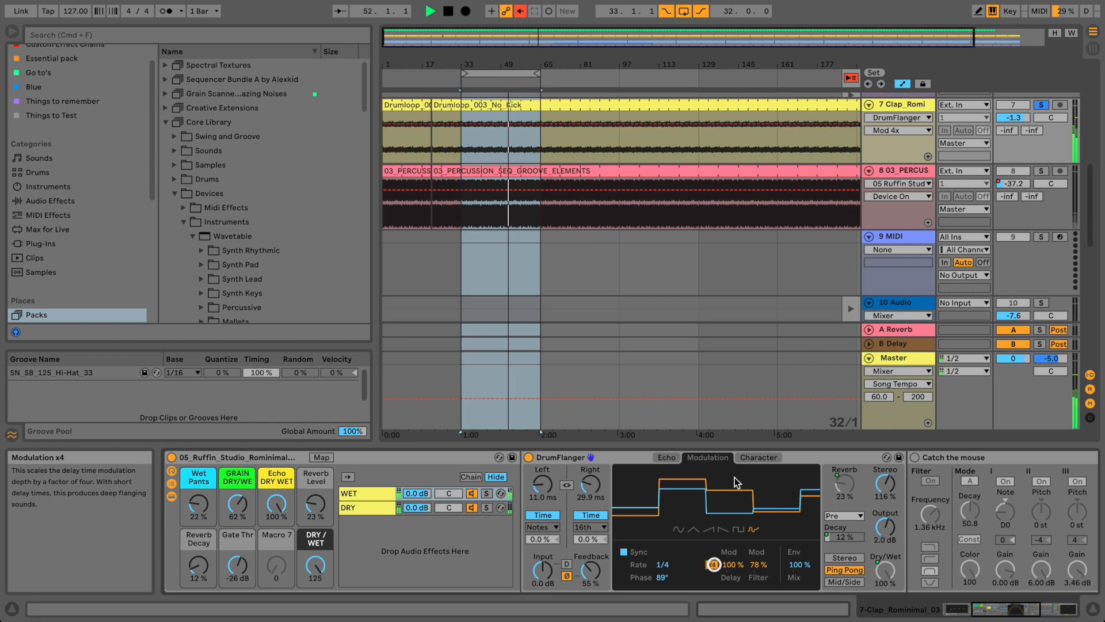
{"action": "left_click", "coordinate": [753, 457]}
{"action": "left_click", "coordinate": [620, 471]}
{"action": "left_click", "coordinate": [723, 470]}
{"action": "left_click", "coordinate": [724, 526]}
{"action": "left_click", "coordinate": [621, 527]}
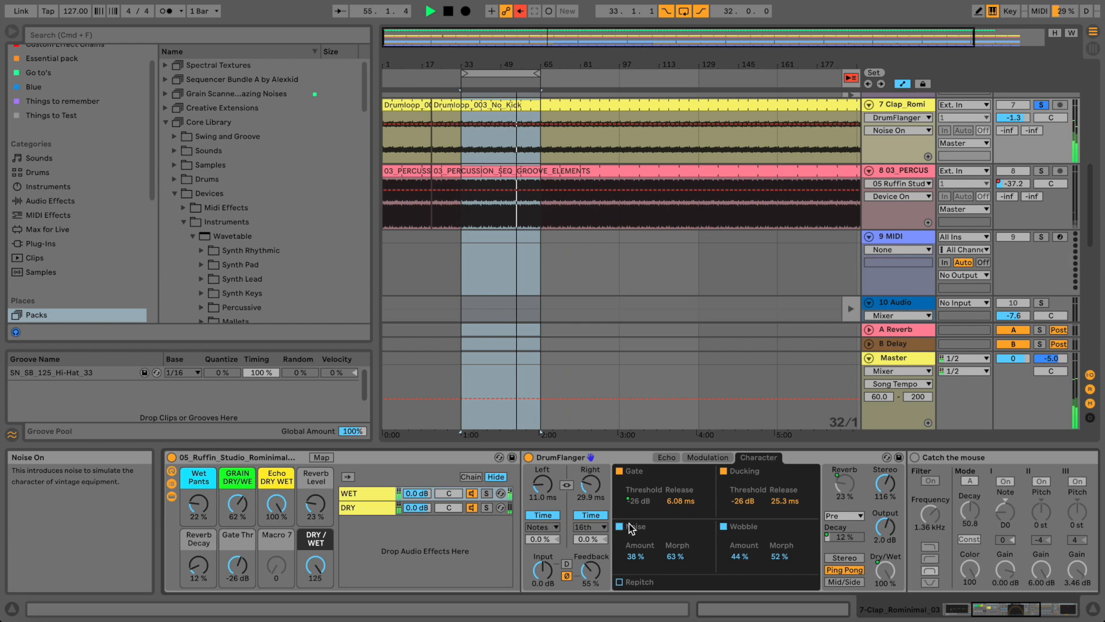
- Enable Repitch in DrumFlanger's Character settings and set the Echo DRY WET macro to 75%
{"action": "left_click", "coordinate": [620, 583]}
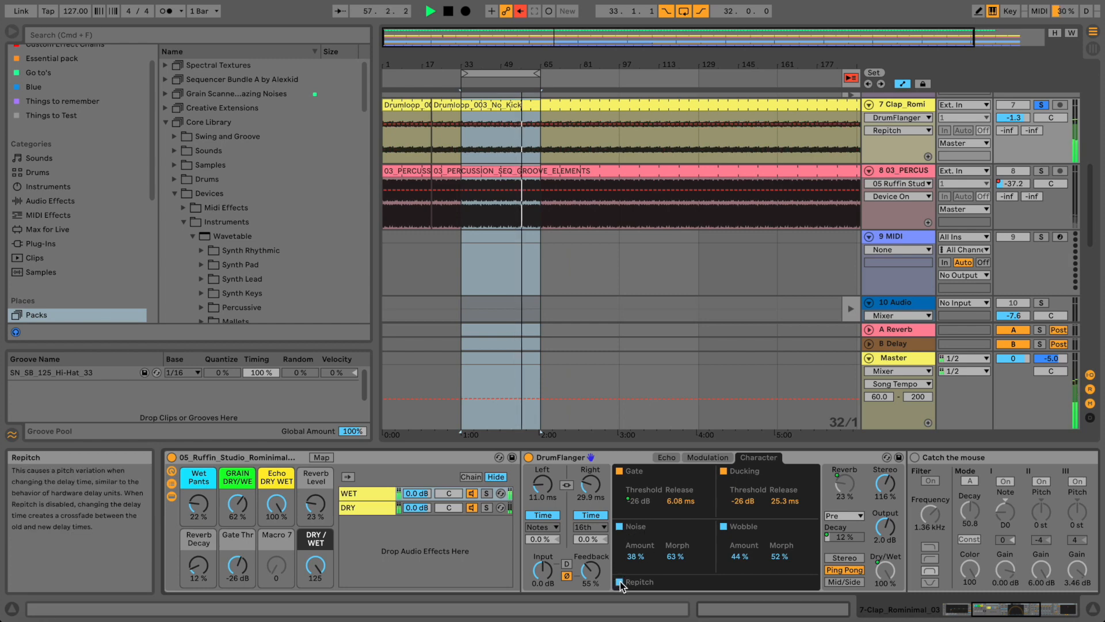
{"action": "left_click_drag", "start_coordinate": [277, 504], "coordinate": [276, 516]}
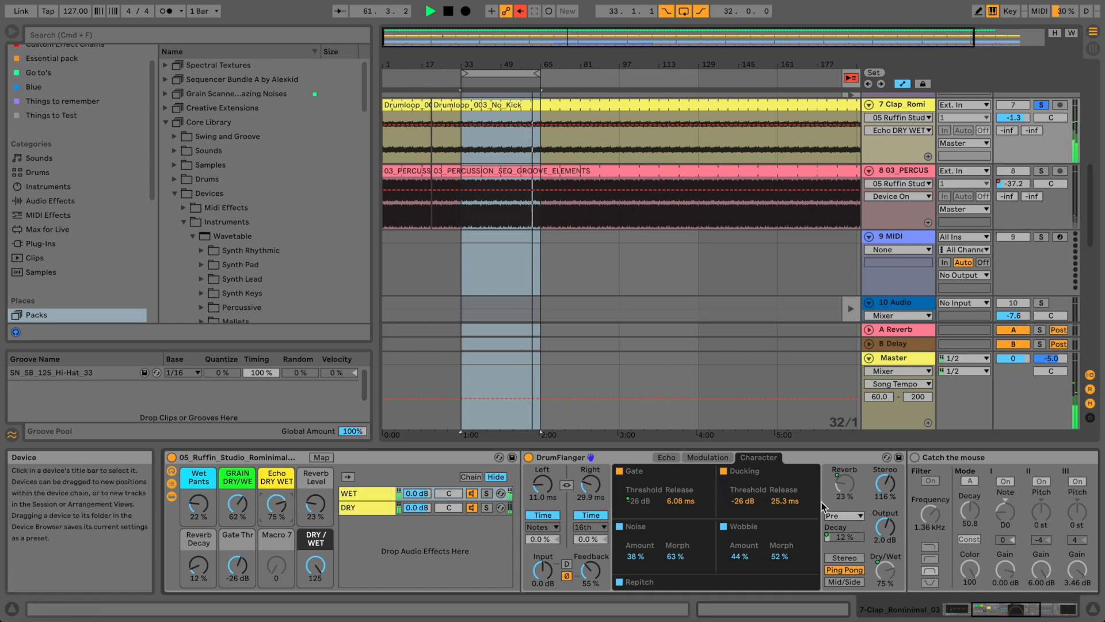
- Compare DrumFlanger's Post and Feedback reverb locations on the playing loop, return to Pre and stop playback
{"action": "left_click", "coordinate": [844, 516]}
{"action": "left_click", "coordinate": [846, 539]}
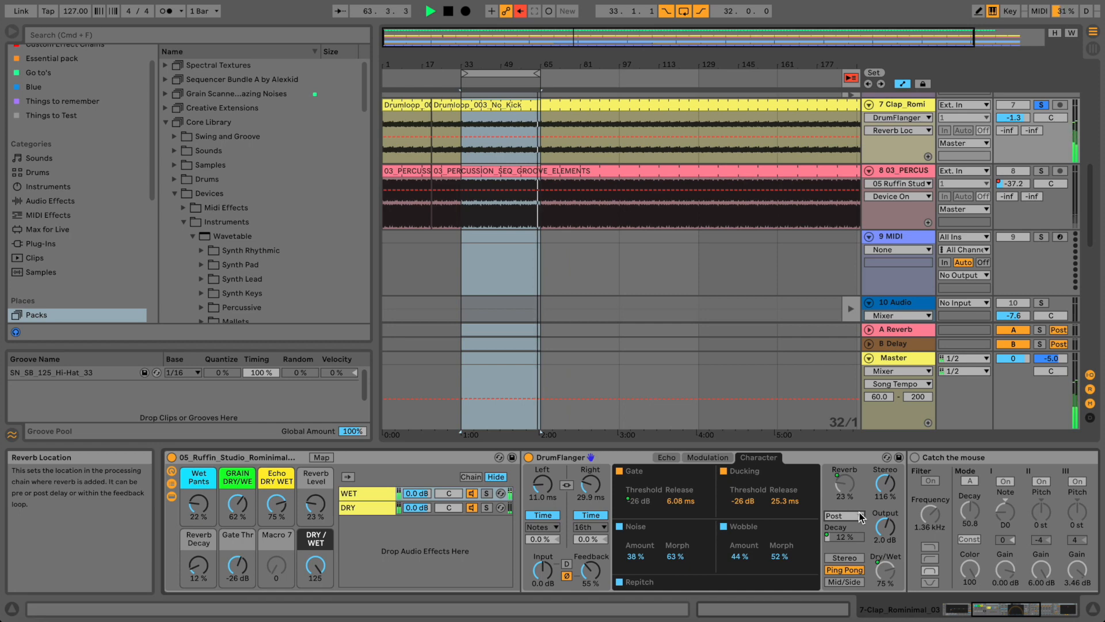
{"action": "left_click", "coordinate": [860, 515]}
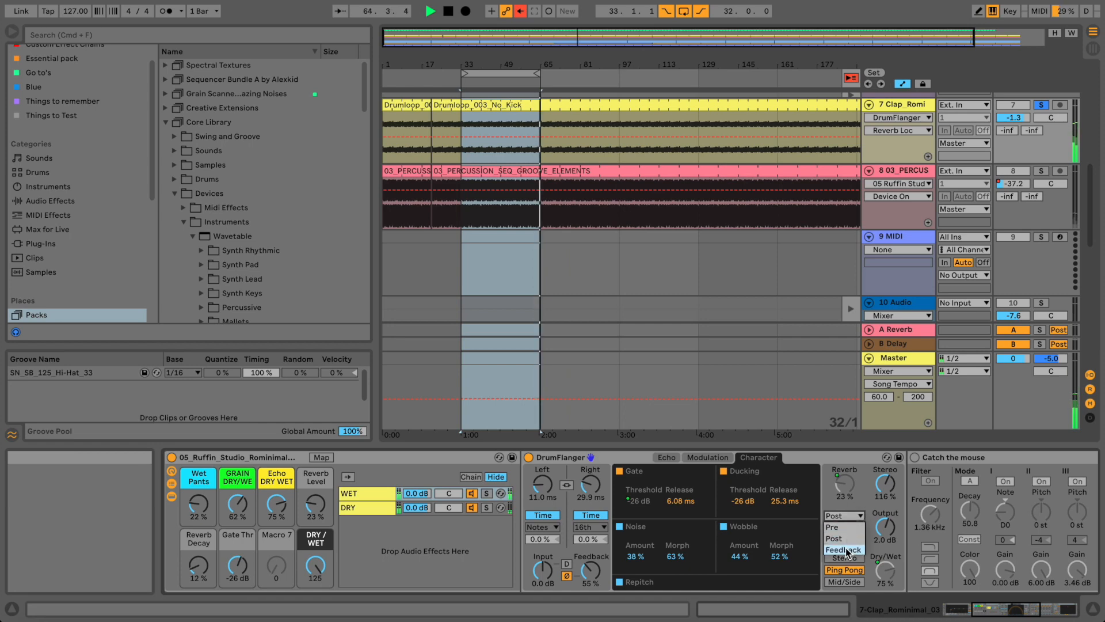
{"action": "left_click", "coordinate": [846, 550]}
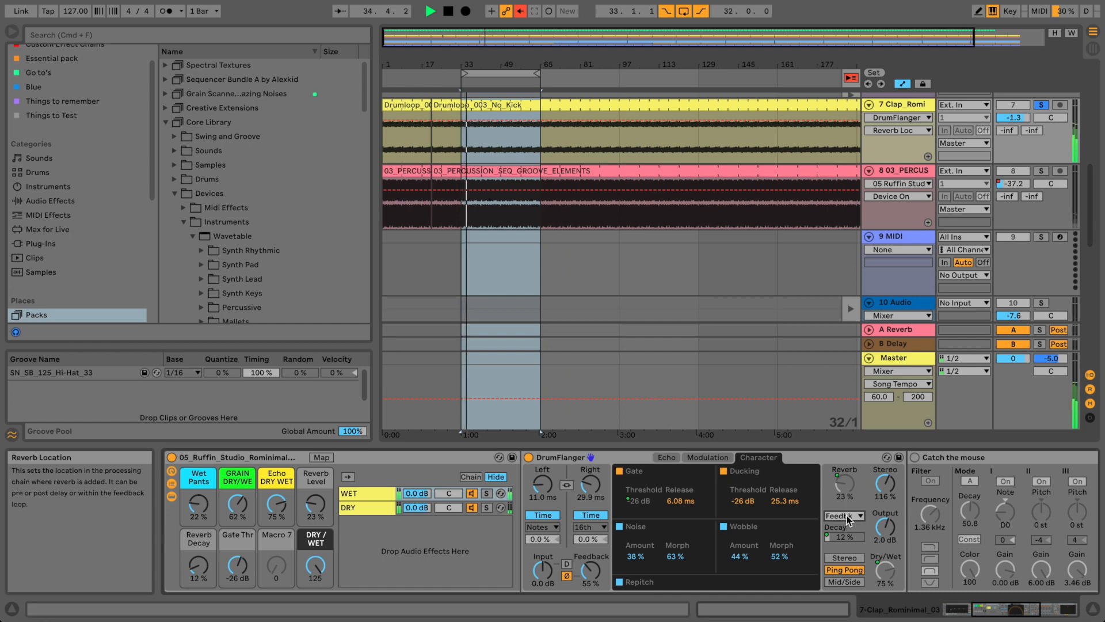
{"action": "key", "text": "space"}
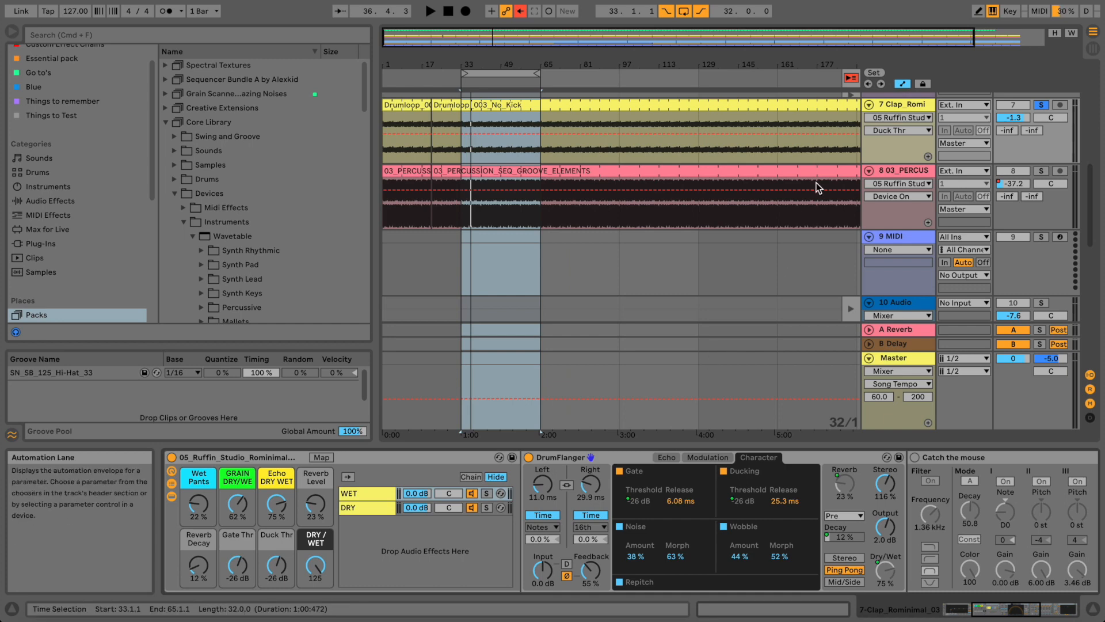
- Glance at the percussion track's rack, return to the clap track and save DrumFlanger as a Ruffin_Studio_One_Tool preset
{"action": "left_click", "coordinate": [881, 170]}
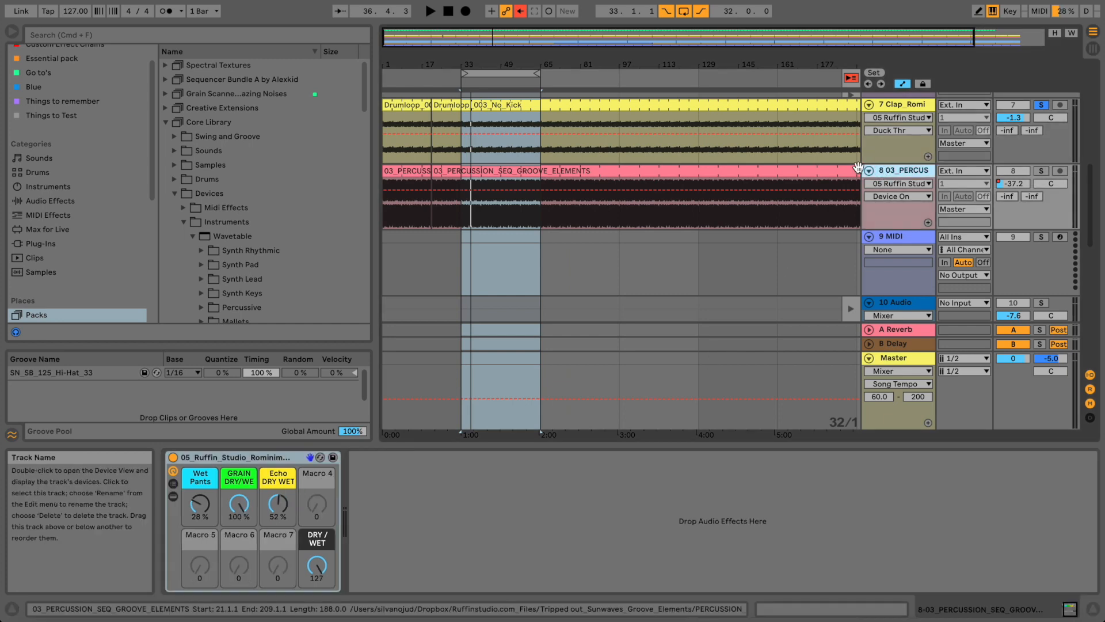
{"action": "left_click", "coordinate": [905, 109]}
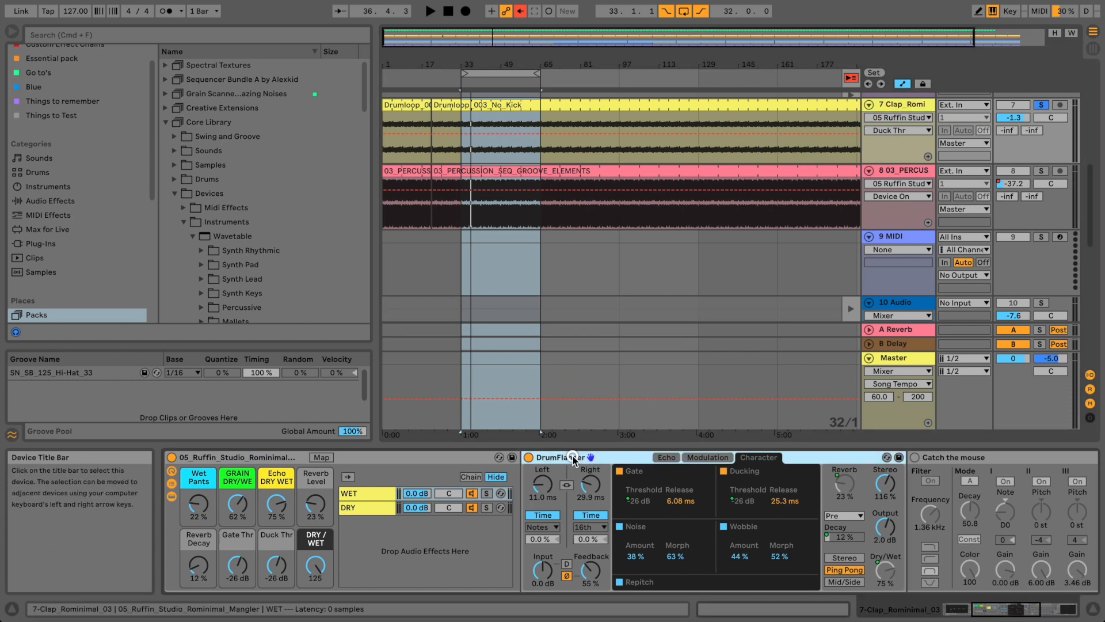
{"action": "left_click", "coordinate": [898, 460]}
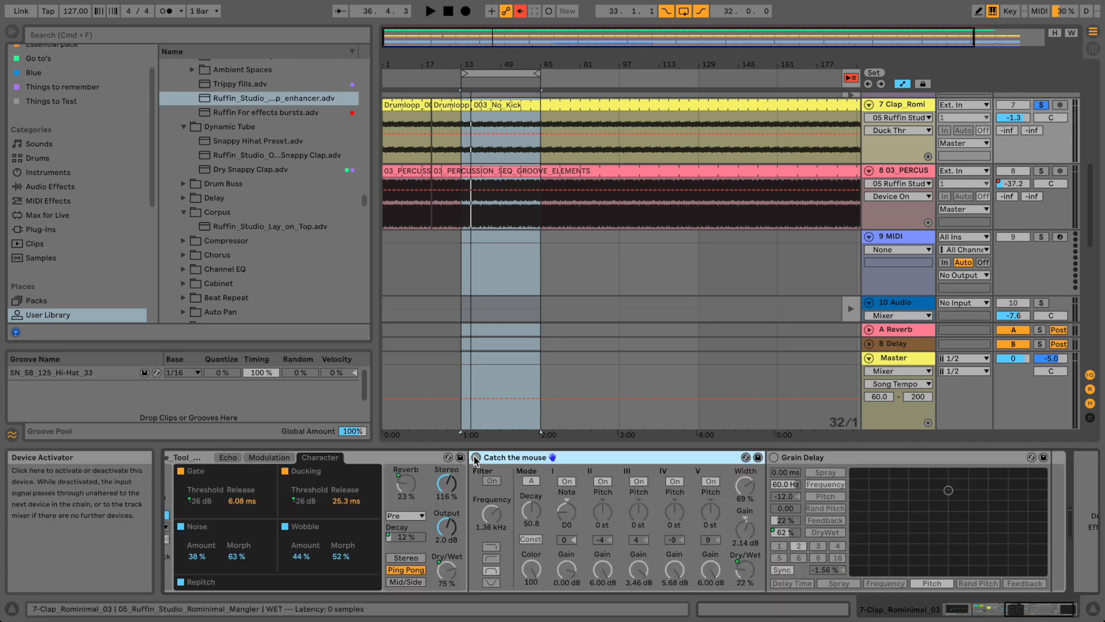
- Activate the Catch the mouse resonator and briefly open and close its preset hot-swap browser
{"action": "left_click", "coordinate": [475, 458]}
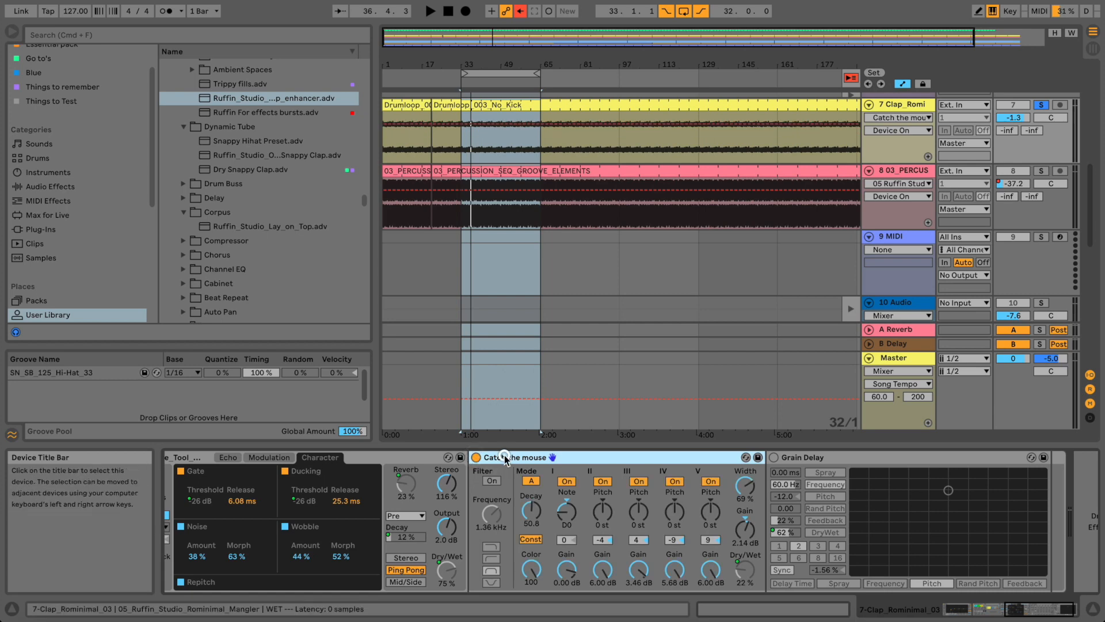
{"action": "mouse_move", "coordinate": [1028, 610]}
{"action": "left_mouse_down"}
{"action": "mouse_move", "coordinate": [1046, 609]}
{"action": "mouse_move", "coordinate": [1024, 610]}
{"action": "left_mouse_up"}
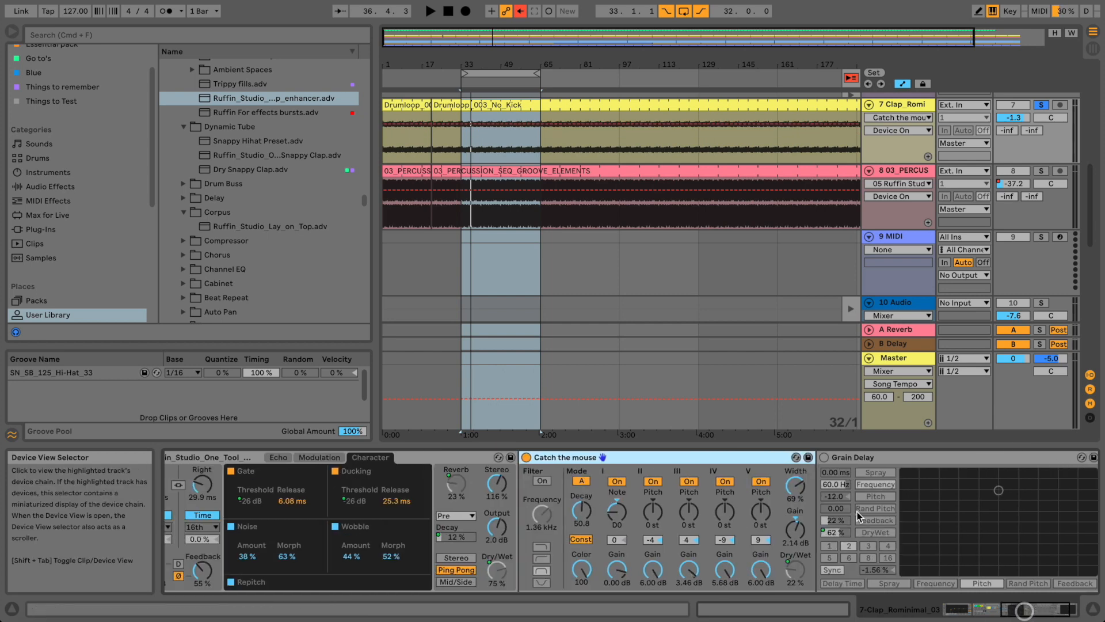
{"action": "left_click", "coordinate": [796, 458]}
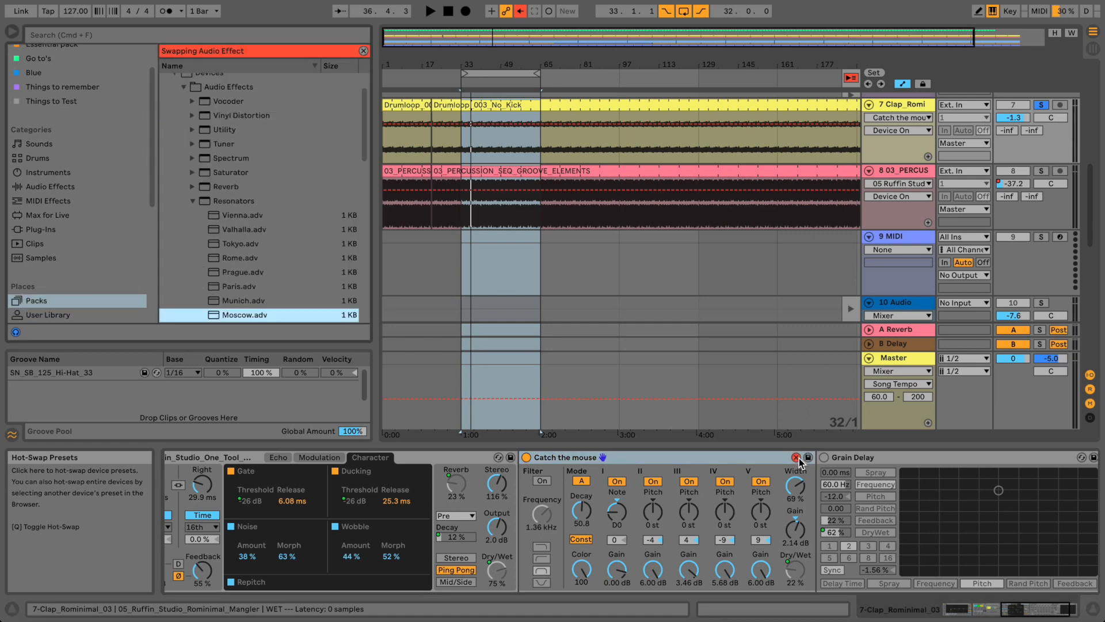
{"action": "left_click", "coordinate": [797, 457]}
{"action": "left_click", "coordinate": [1061, 611]}
{"action": "left_click_drag", "start_coordinate": [1061, 610], "coordinate": [1050, 608]}
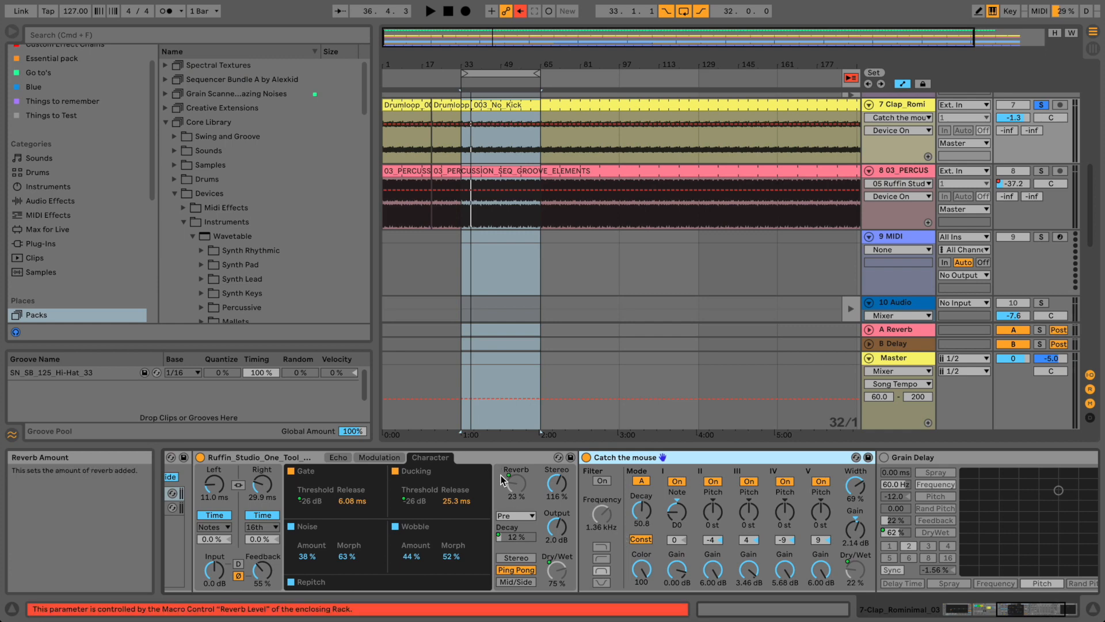
- Browse the factory Resonators presets offered as replacements for the Catch the mouse device
{"action": "left_click", "coordinate": [855, 457]}
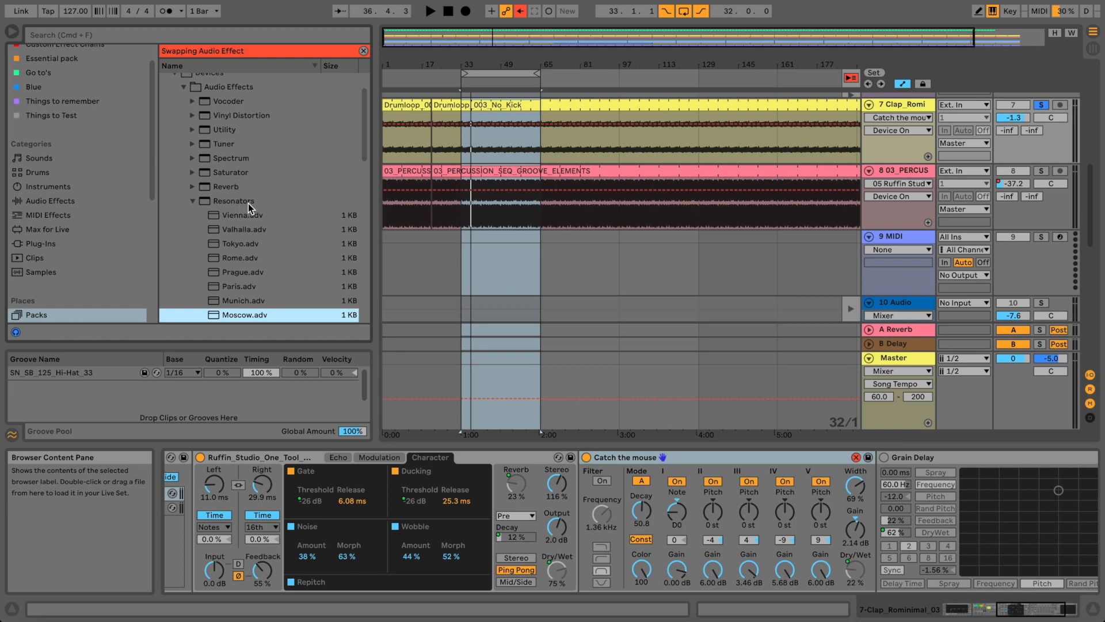
{"action": "scroll", "coordinate": [242, 218], "scroll_direction": "down", "scroll_amount": 5}
{"action": "scroll", "coordinate": [243, 219], "scroll_direction": "up", "scroll_amount": 5}
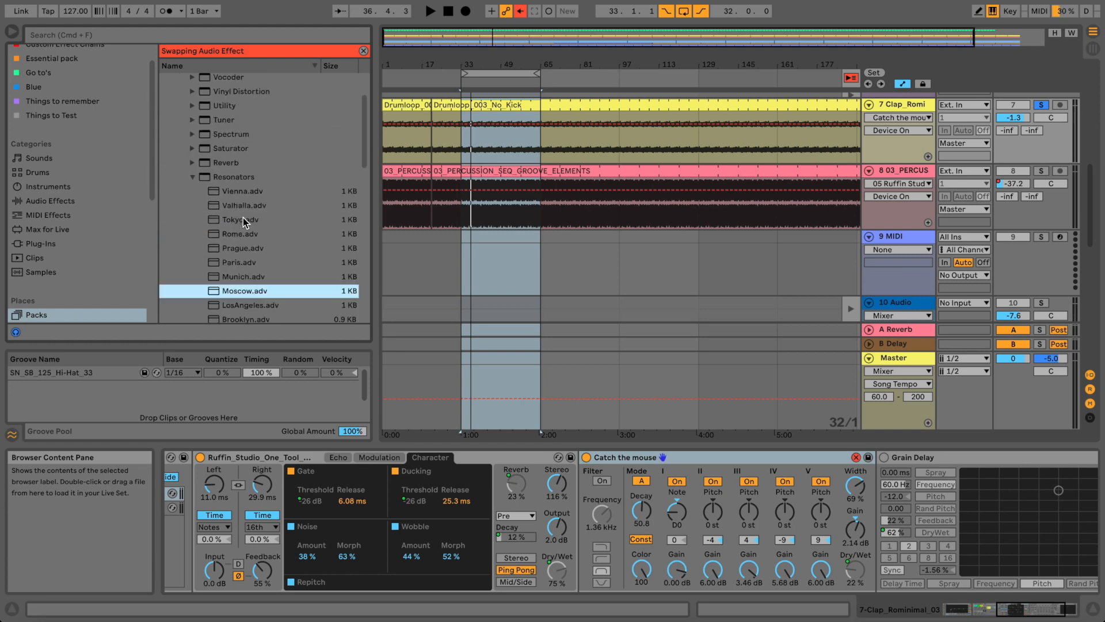
- Play the loop and compare its sound with the Catch the mouse resonator bypassed and active
{"action": "key", "text": "space"}
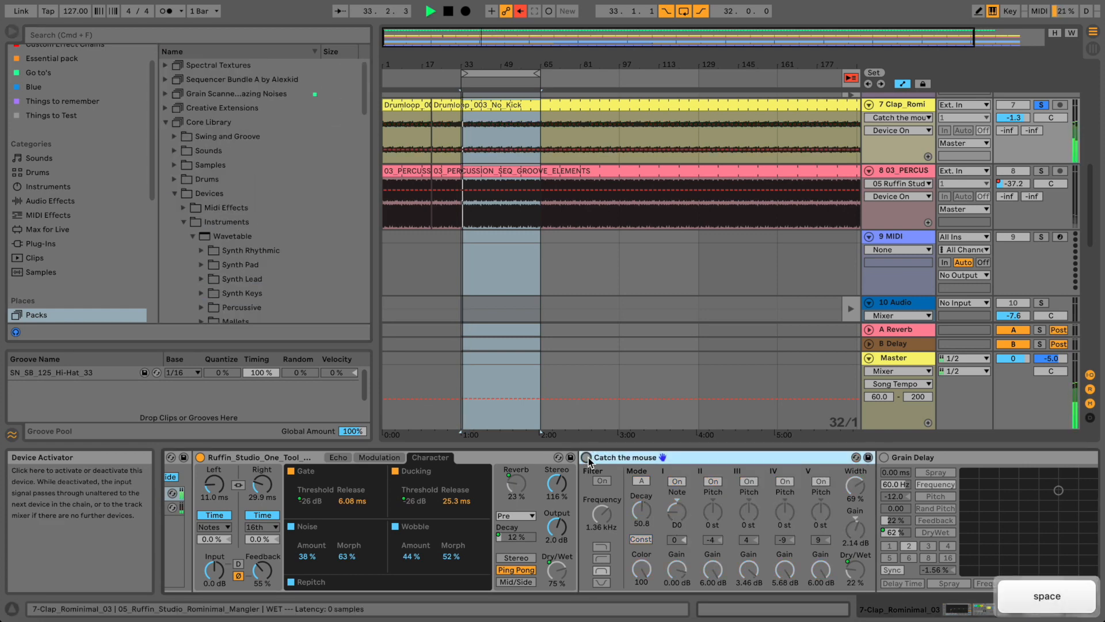
{"action": "left_click", "coordinate": [586, 457]}
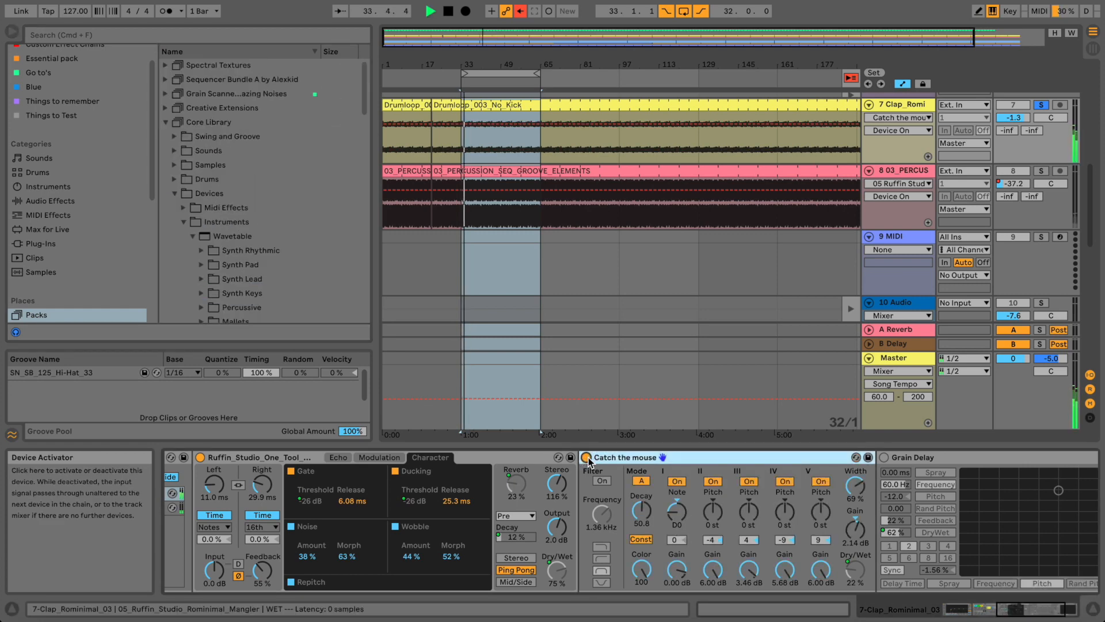
{"action": "left_click", "coordinate": [587, 458]}
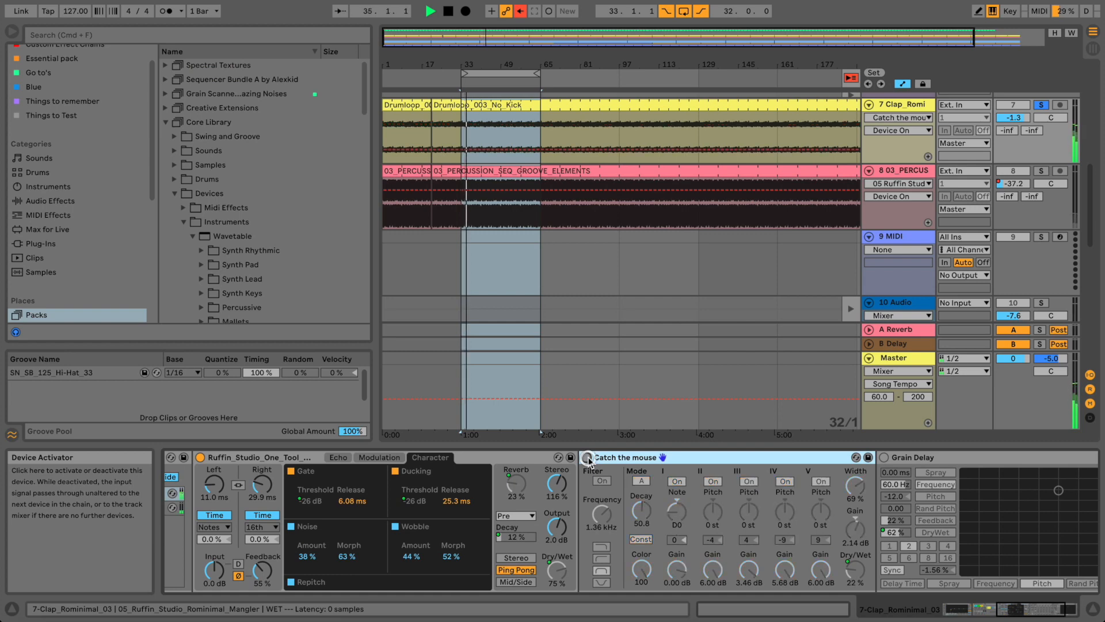
{"action": "left_click", "coordinate": [586, 458]}
- Raise the rack's Wet Pants macro to 27% and set the Catch the mouse resonator's Width to 48%
{"action": "left_click_drag", "start_coordinate": [1023, 607], "coordinate": [994, 600]}
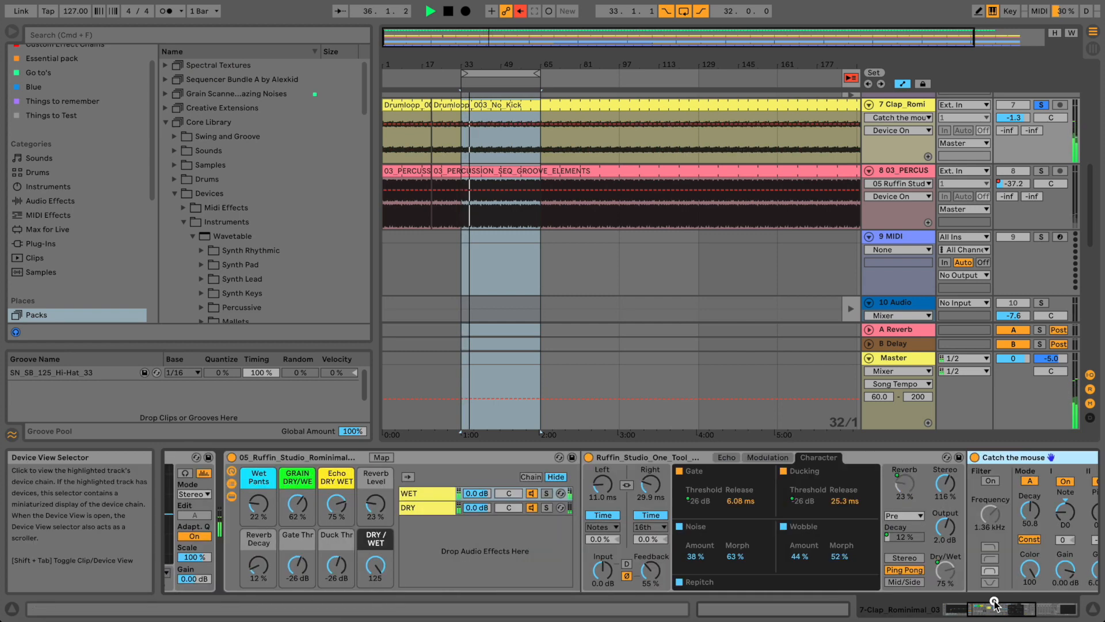
{"action": "mouse_move", "coordinate": [258, 504]}
{"action": "left_mouse_down"}
{"action": "mouse_move", "coordinate": [259, 490]}
{"action": "mouse_move", "coordinate": [259, 506]}
{"action": "left_mouse_up"}
{"action": "left_click_drag", "start_coordinate": [981, 606], "coordinate": [1004, 605]}
{"action": "left_click_drag", "start_coordinate": [912, 489], "coordinate": [913, 488]}
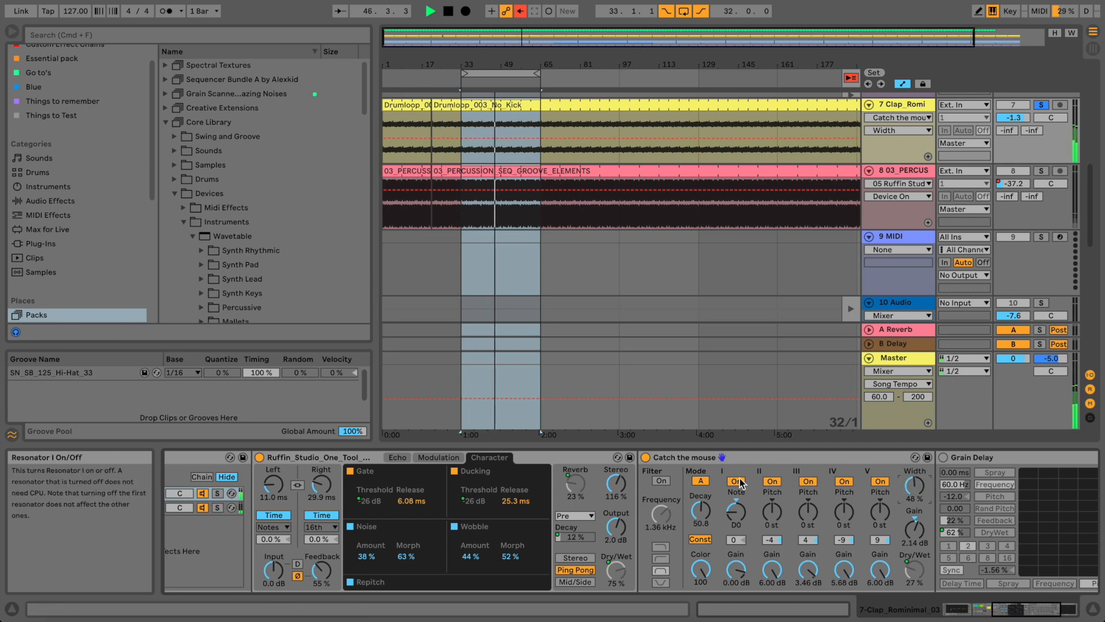
- Compare resonance modes A and B, choose B and set the resonator's Decay to 34.3 with the loop playing
{"action": "left_click", "coordinate": [707, 481]}
{"action": "left_click", "coordinate": [706, 481]}
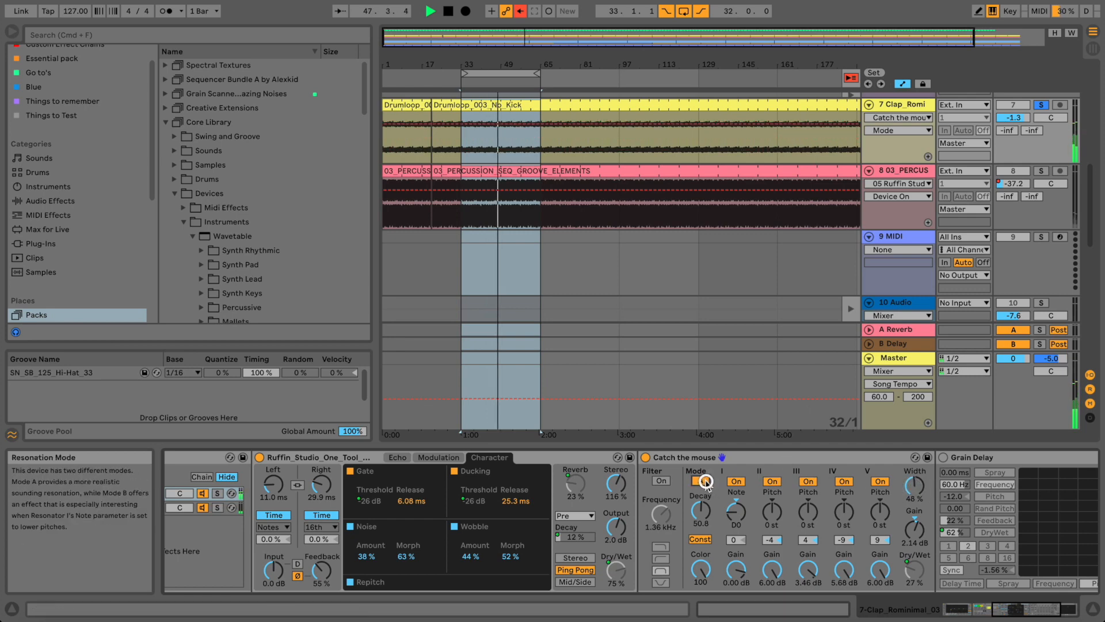
{"action": "left_click", "coordinate": [706, 482]}
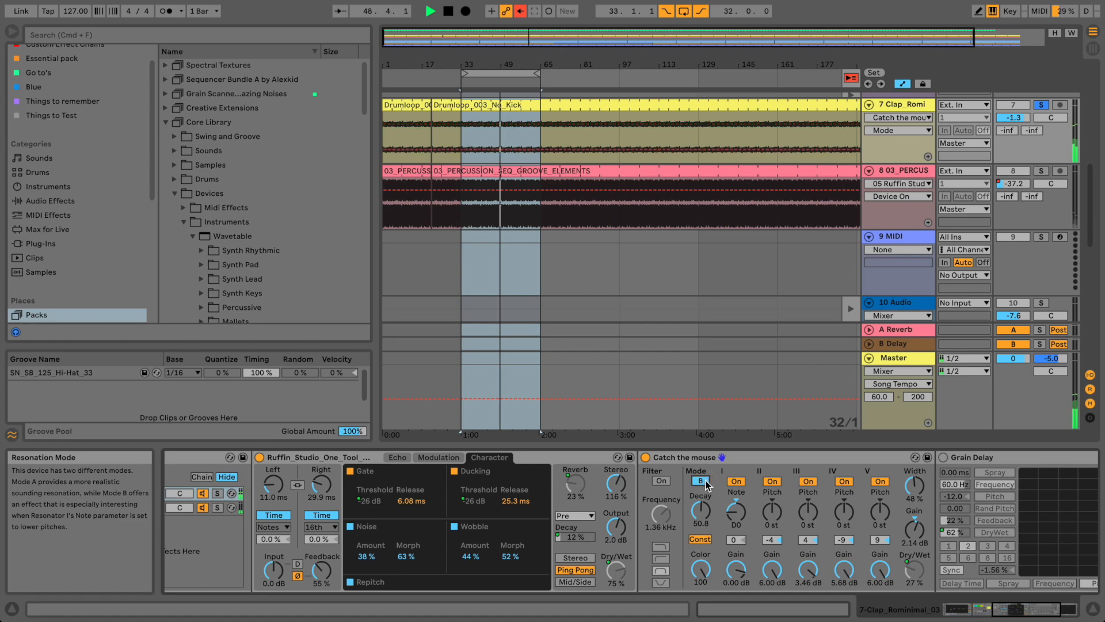
{"action": "mouse_move", "coordinate": [707, 510]}
{"action": "left_mouse_down"}
{"action": "mouse_move", "coordinate": [706, 535]}
{"action": "mouse_move", "coordinate": [706, 502]}
{"action": "left_mouse_up"}
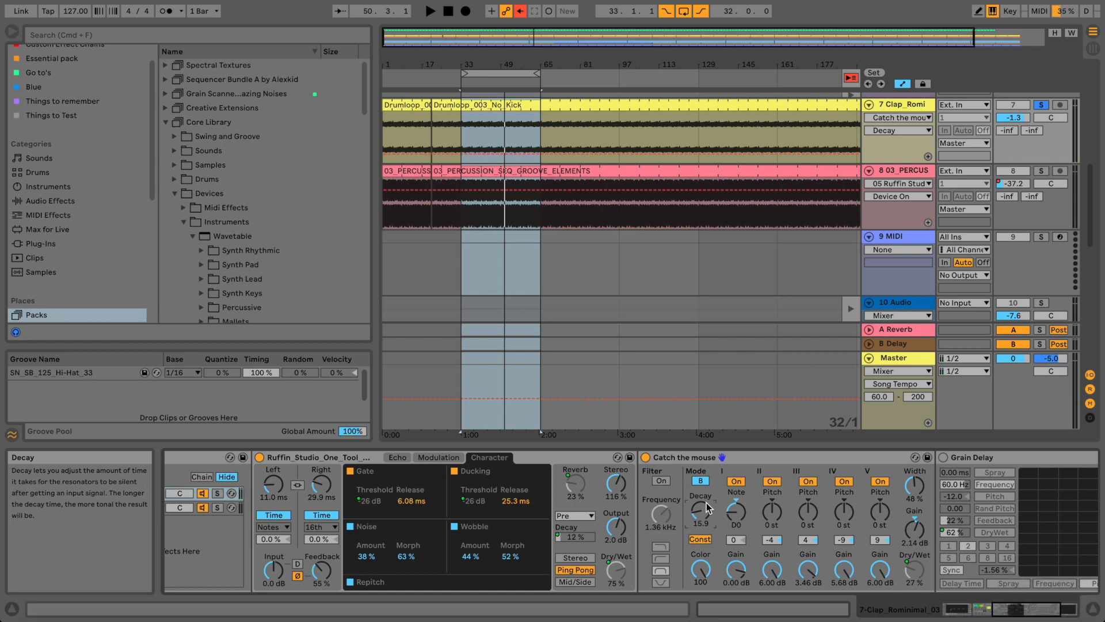
{"action": "left_click_drag", "start_coordinate": [708, 506], "coordinate": [708, 487]}
{"action": "key", "text": "space"}
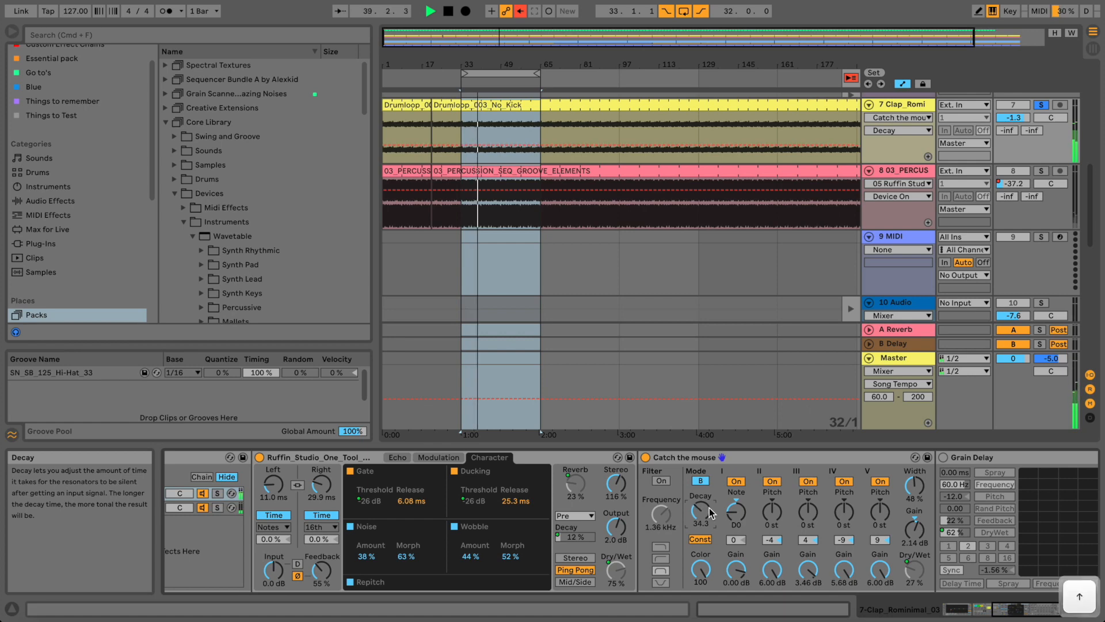
- Switch the resonator back to mode A, briefly toggling the device's bypass and its input filter on the playing loop
{"action": "left_click", "coordinate": [646, 459]}
{"action": "left_click", "coordinate": [647, 460]}
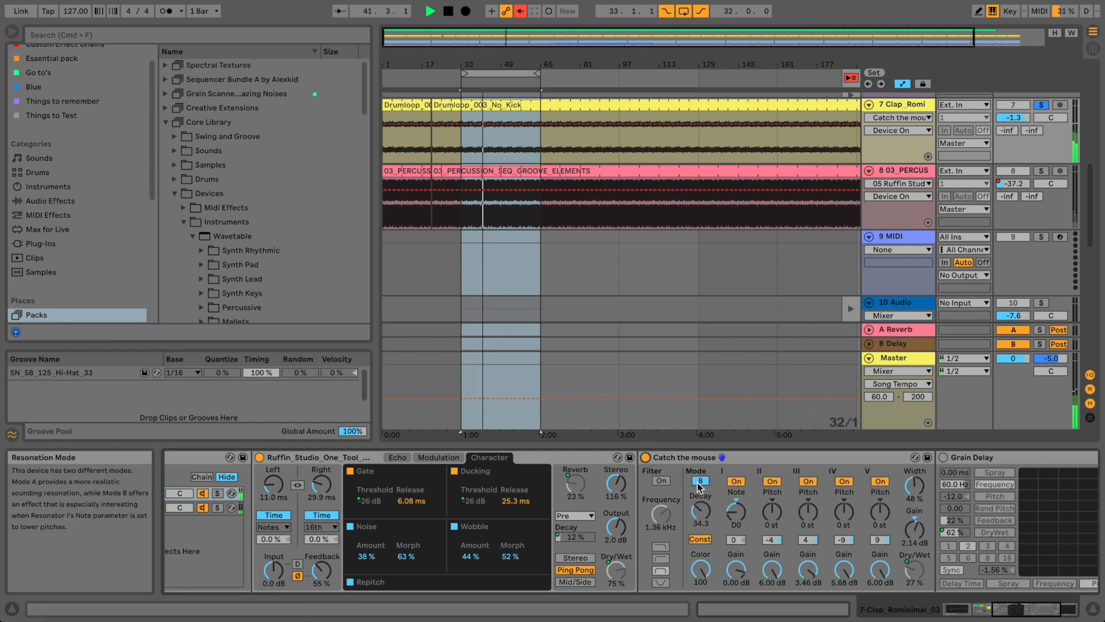
{"action": "left_click", "coordinate": [699, 481]}
{"action": "left_click", "coordinate": [661, 480]}
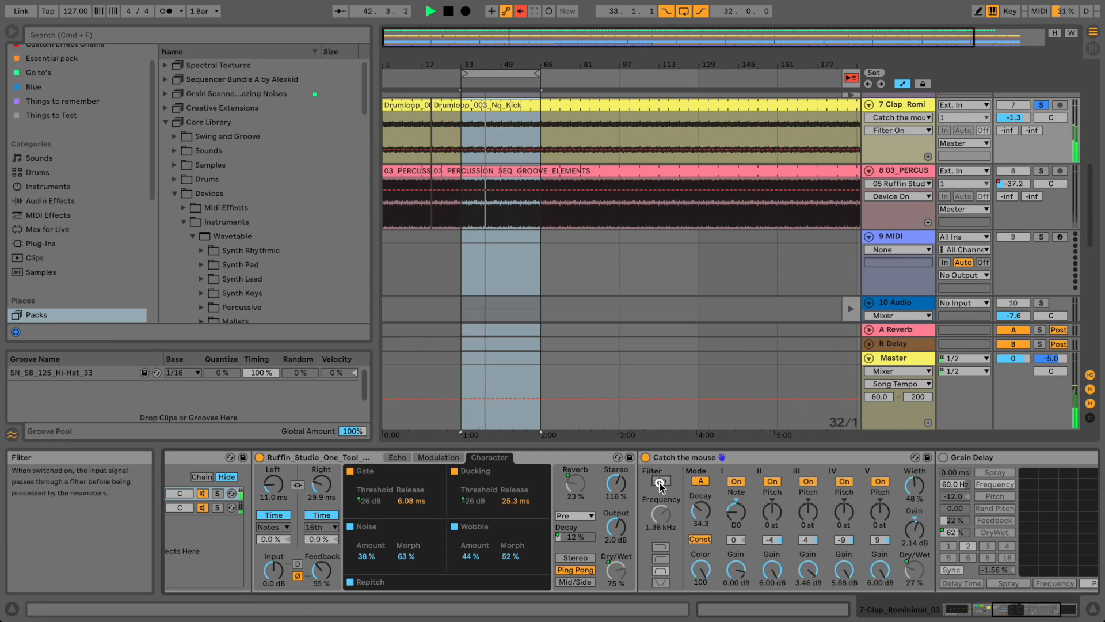
{"action": "left_click", "coordinate": [662, 481]}
- Step the root Note of resonator I through different pitches, settle on C0 and audition resonator I off and on
{"action": "left_click", "coordinate": [742, 511]}
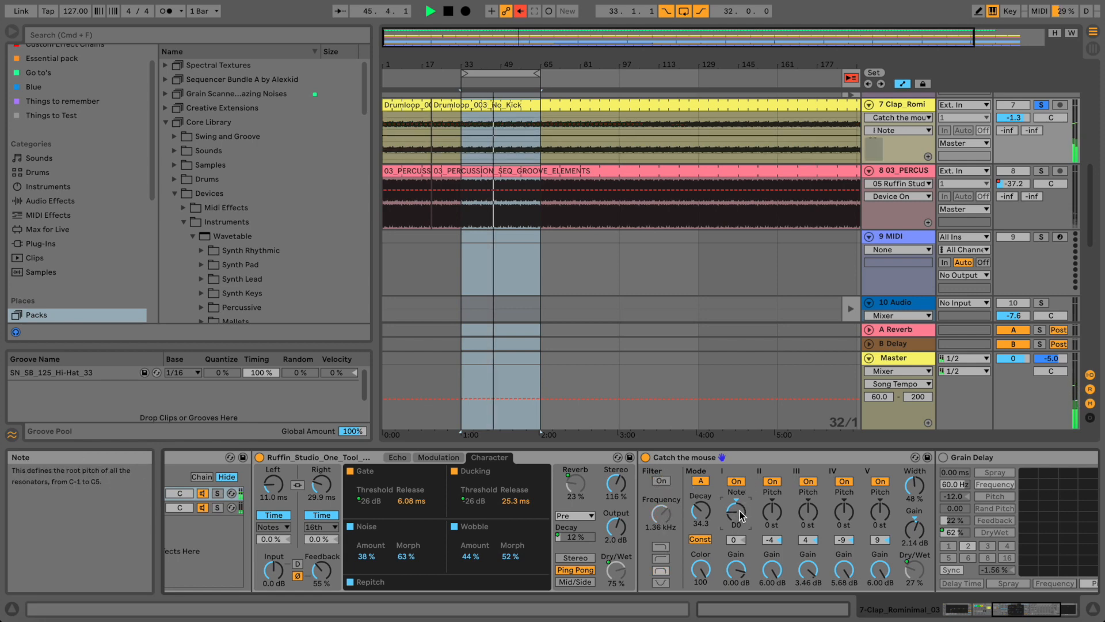
{"action": "left_click_drag", "start_coordinate": [739, 512], "coordinate": [741, 516]}
{"action": "key", "text": "Down"}
{"action": "key", "text": "Up"}
{"action": "key", "text": "Down"}
{"action": "key", "text": "Down"}
{"action": "key", "text": "Down"}
{"action": "key", "text": "Down"}
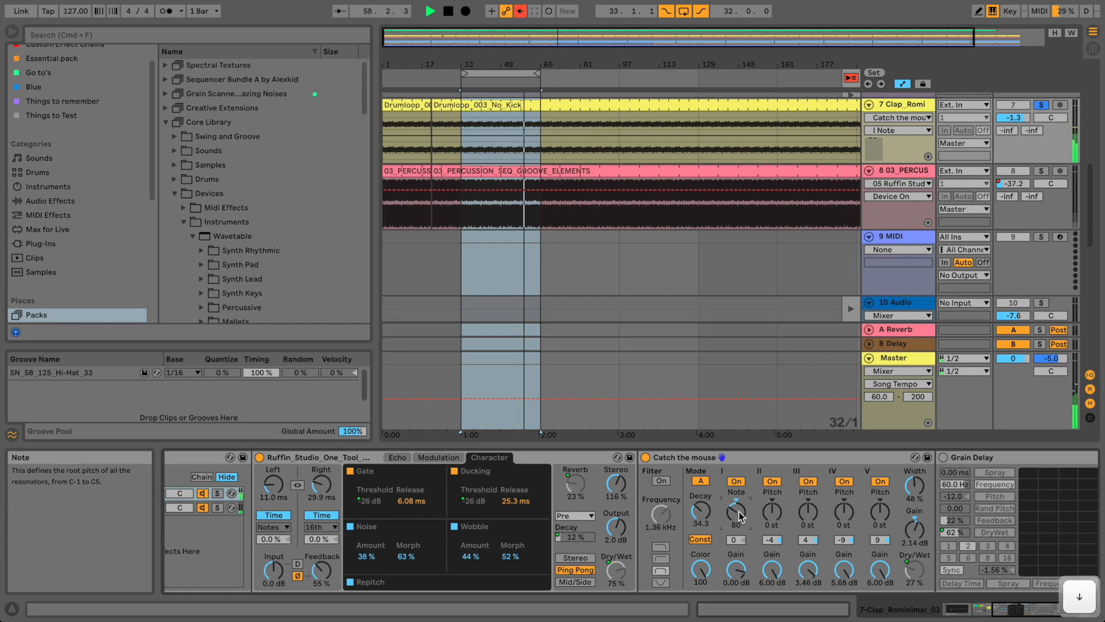
{"action": "key", "text": "Down"}
{"action": "key", "text": "Down"}
{"action": "key", "text": "Down"}
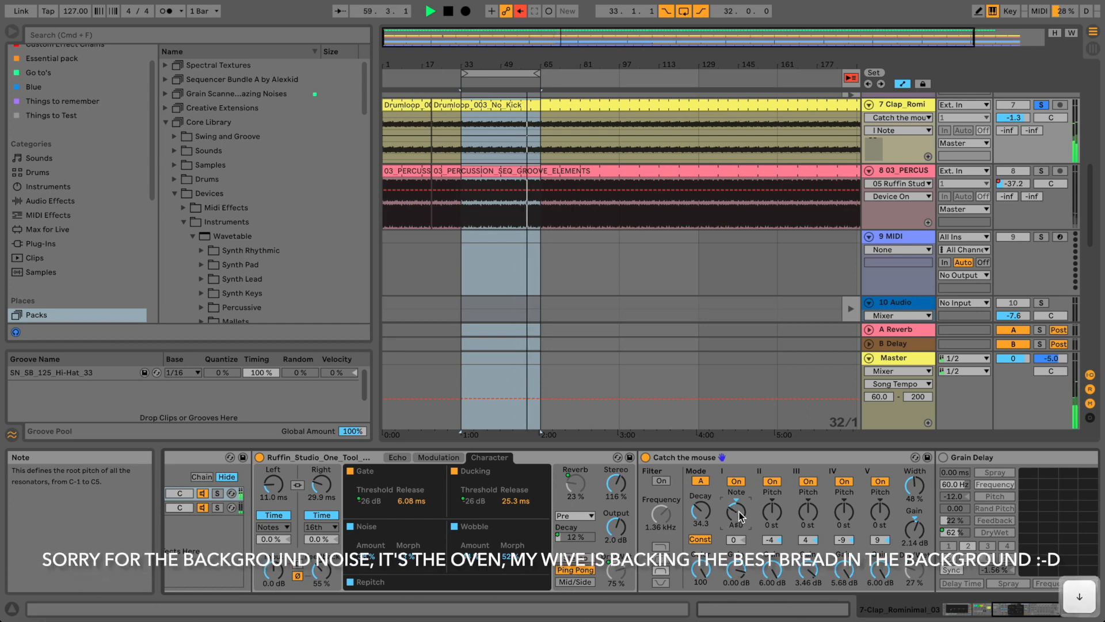
{"action": "key", "text": "Down"}
{"action": "key", "text": "Down"}
{"action": "key", "text": "Down"}
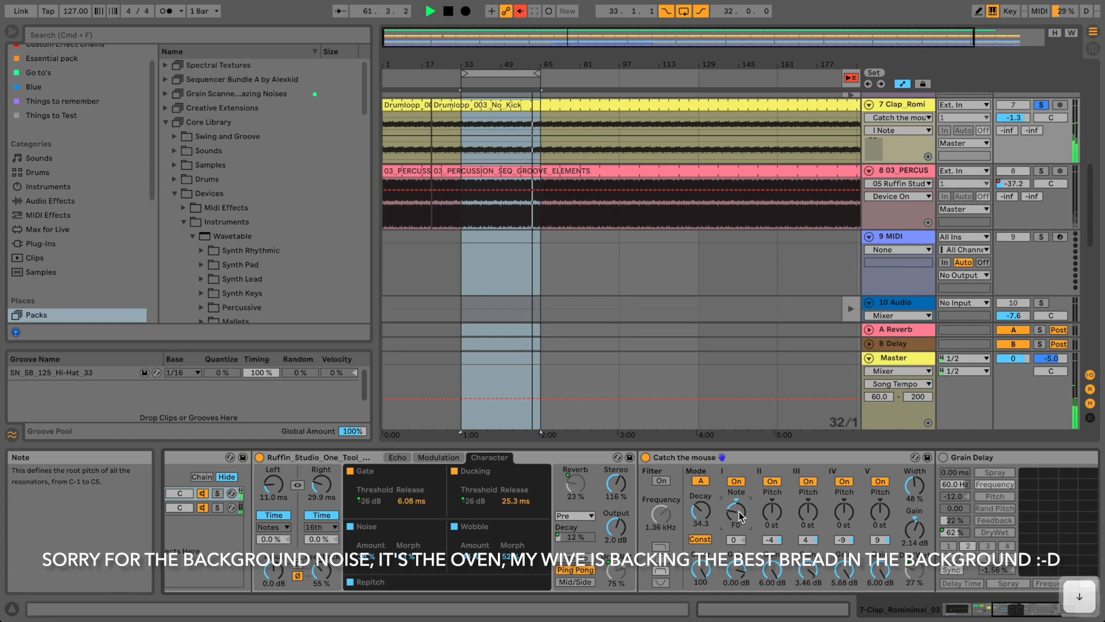
{"action": "key", "text": "Down"}
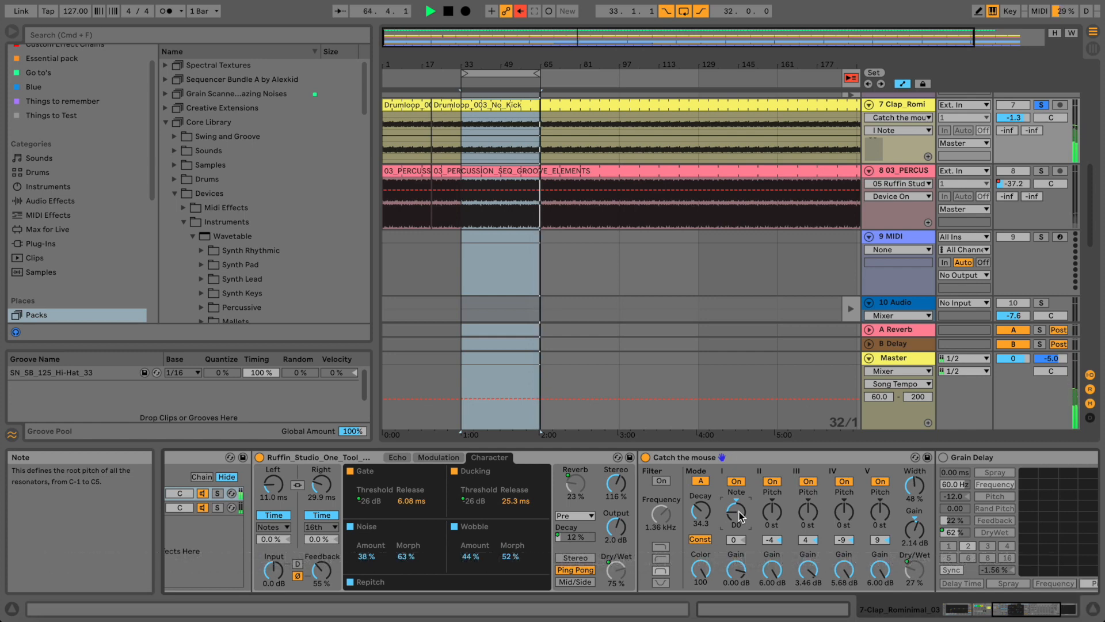
{"action": "key", "text": "Down"}
{"action": "key", "text": "Down"}
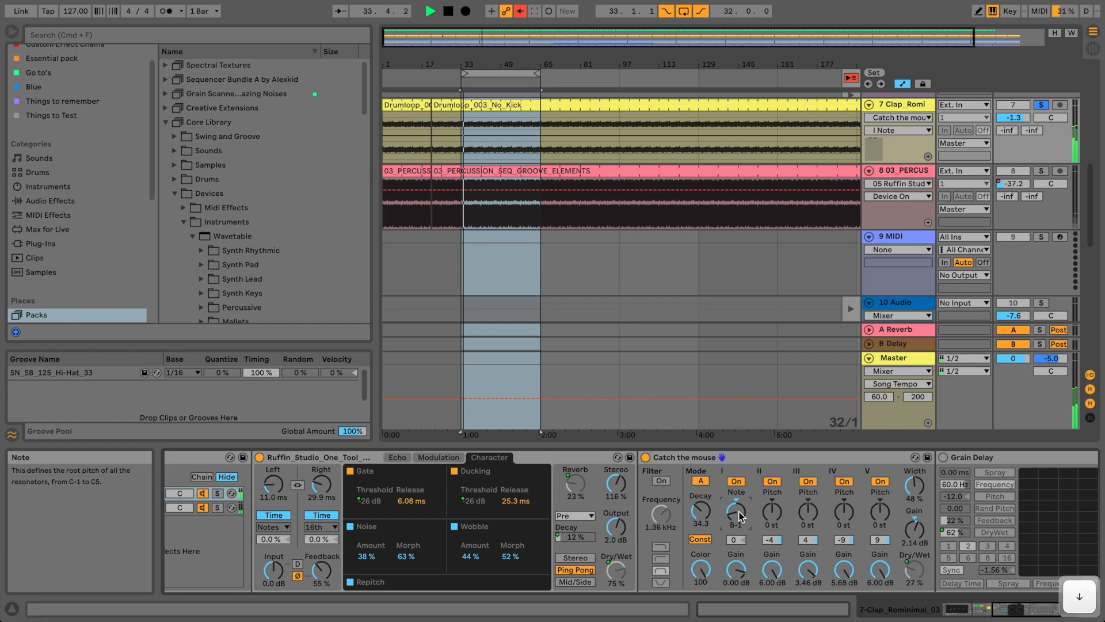
{"action": "key", "text": "Up"}
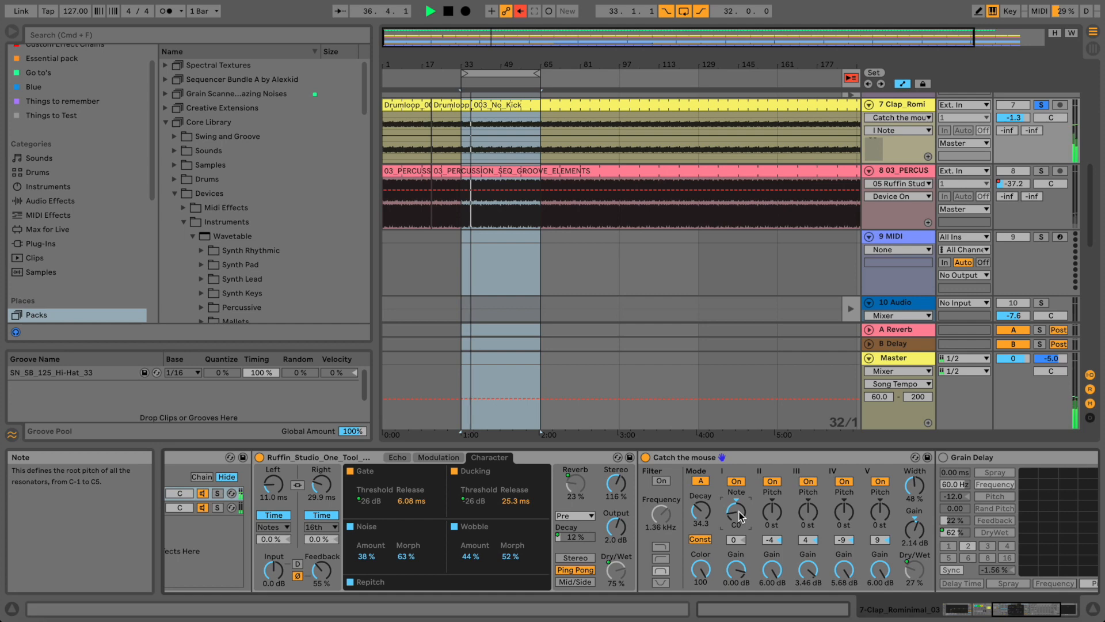
{"action": "left_click", "coordinate": [739, 482]}
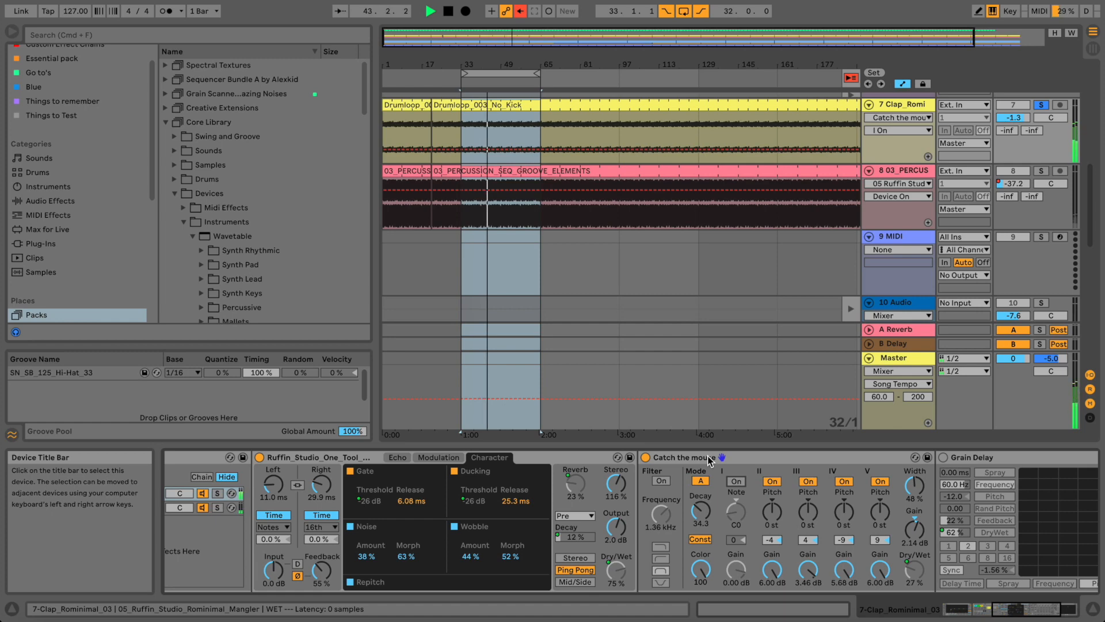
{"action": "left_click", "coordinate": [737, 483]}
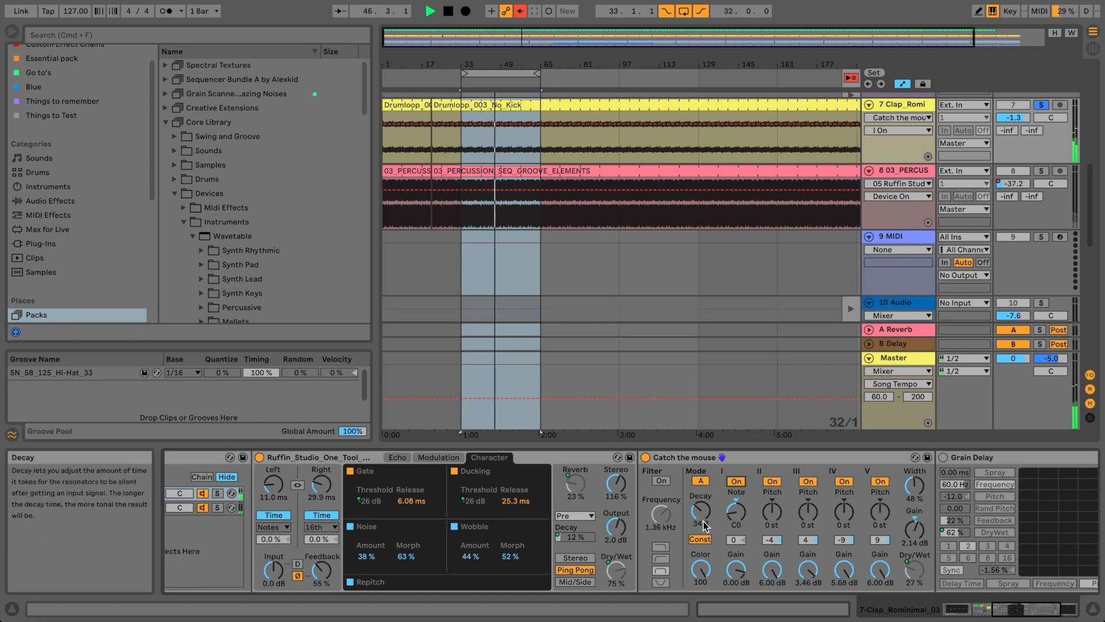
- Set the resonator's Color to 84.9, Width to 57% and the pitches of II, III and IV to +12, -8 and -7 st
{"action": "mouse_move", "coordinate": [701, 569]}
{"action": "left_mouse_down"}
{"action": "mouse_move", "coordinate": [701, 593]}
{"action": "mouse_move", "coordinate": [701, 544]}
{"action": "mouse_move", "coordinate": [700, 576]}
{"action": "left_mouse_up"}
{"action": "left_click", "coordinate": [694, 538]}
{"action": "left_click", "coordinate": [695, 537]}
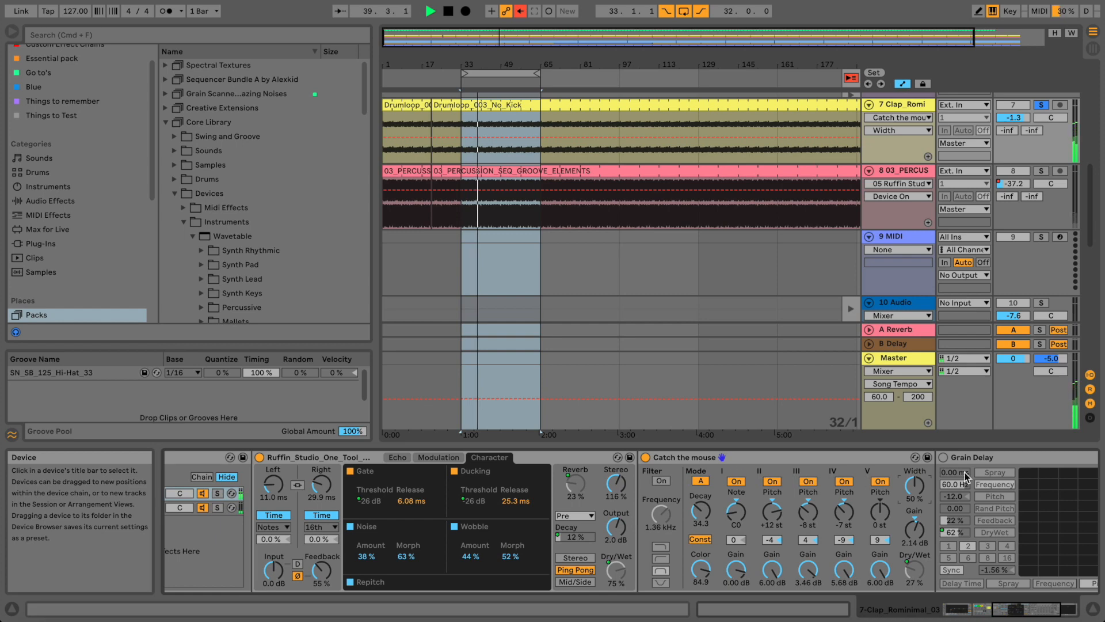
{"action": "left_click_drag", "start_coordinate": [915, 488], "coordinate": [920, 484]}
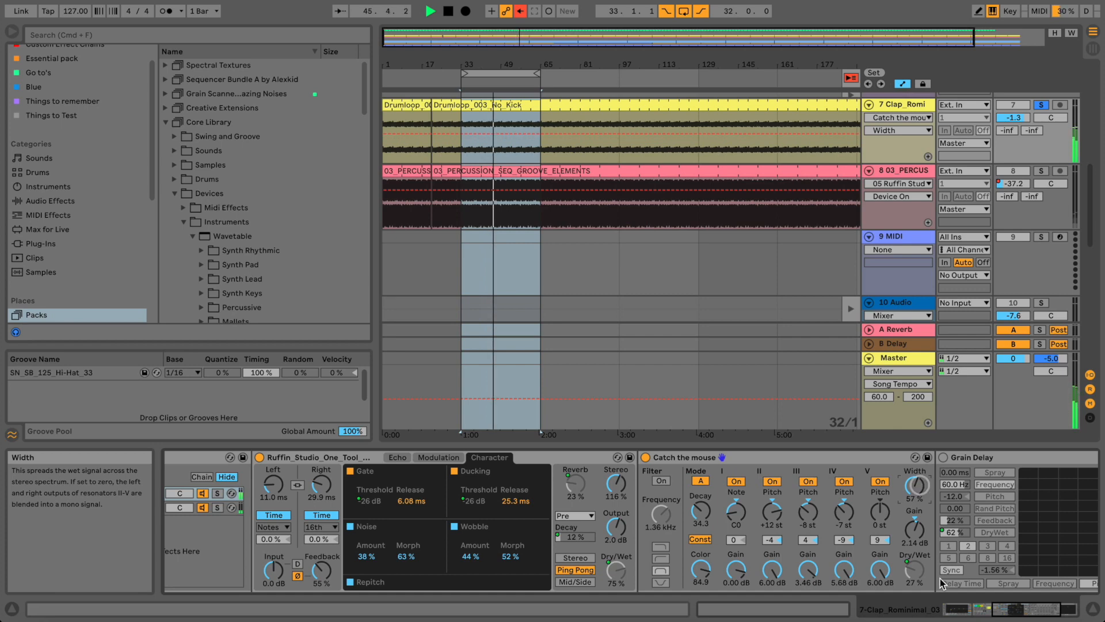
- Activate the Grain Delay that follows the resonator in the WET chain
{"action": "left_click_drag", "start_coordinate": [1006, 604], "coordinate": [1030, 607]}
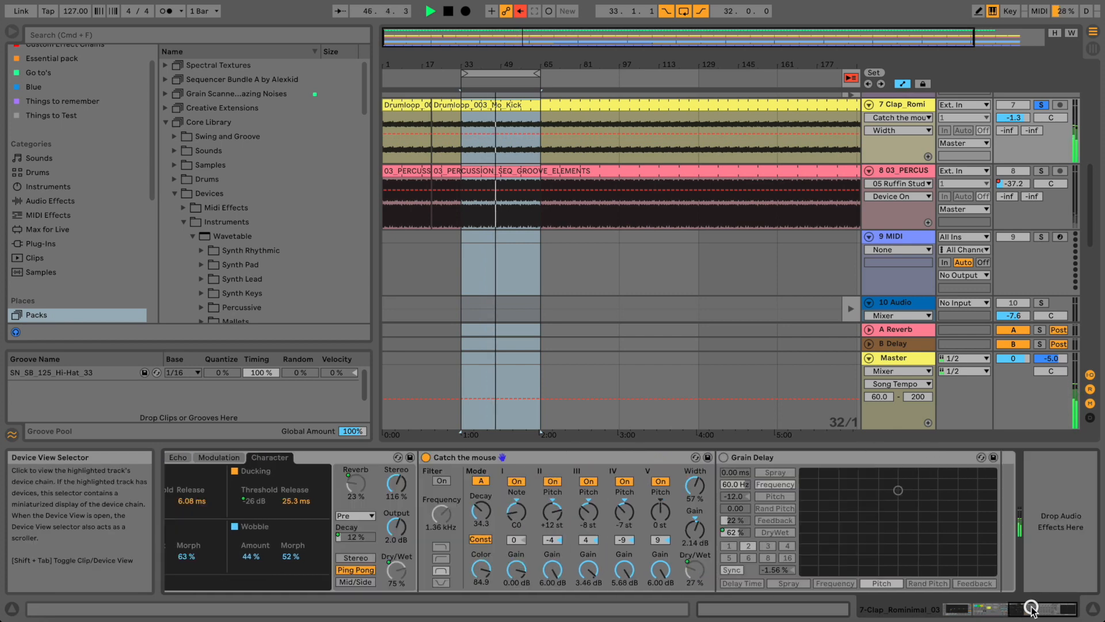
{"action": "left_click", "coordinate": [724, 457]}
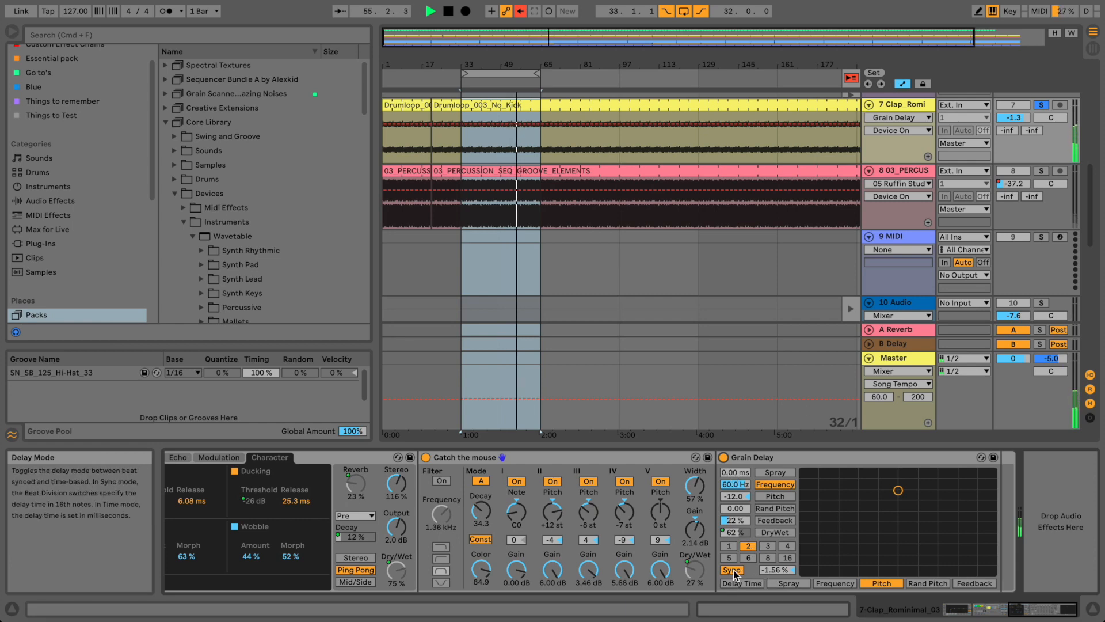
- Reset Grain Delay's beat offset to 0% on the playing loop and undo the reset
{"action": "double_click", "coordinate": [770, 572]}
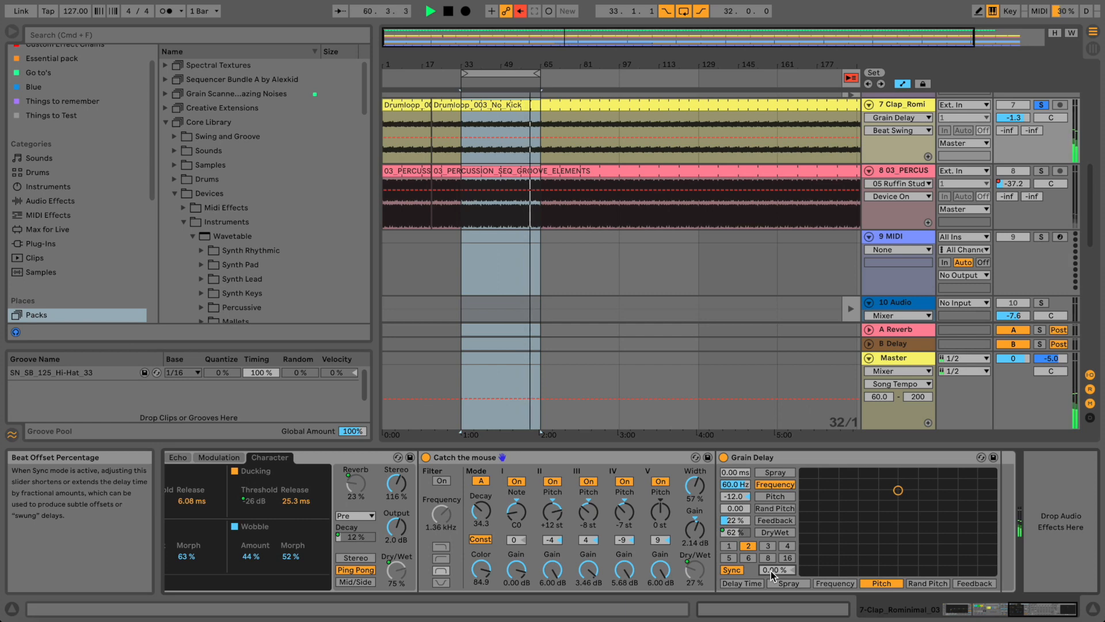
{"action": "key", "text": "super+z"}
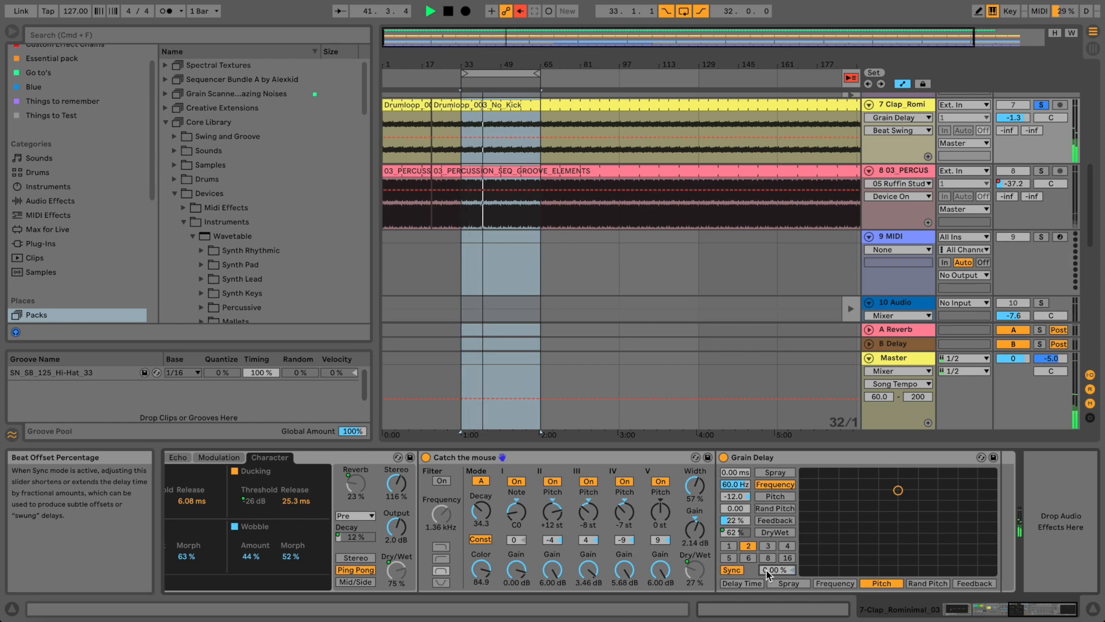
{"action": "key", "text": "super+z"}
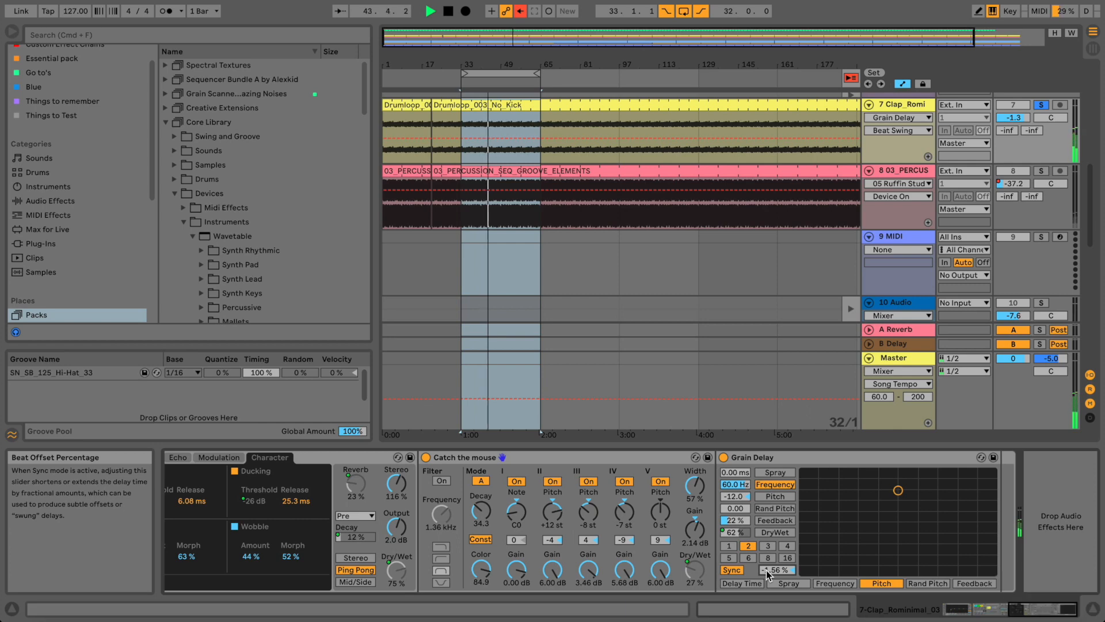
- Stop playback, try a Grain Delay beat offset of -0.62% and undo the offset changes
{"action": "key", "text": "space"}
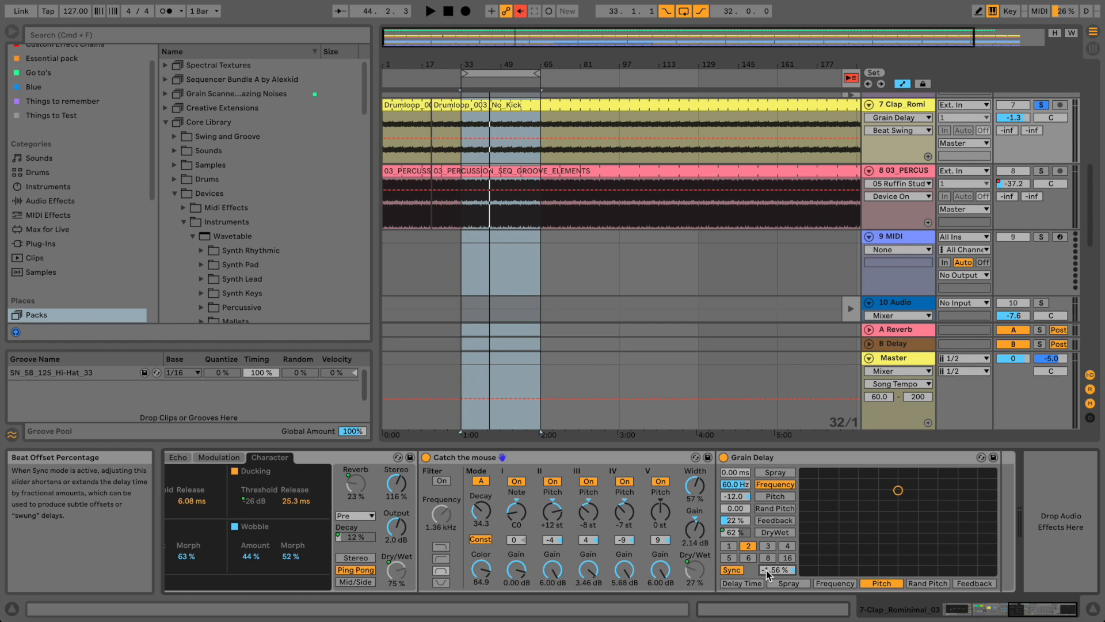
{"action": "key", "text": "Down"}
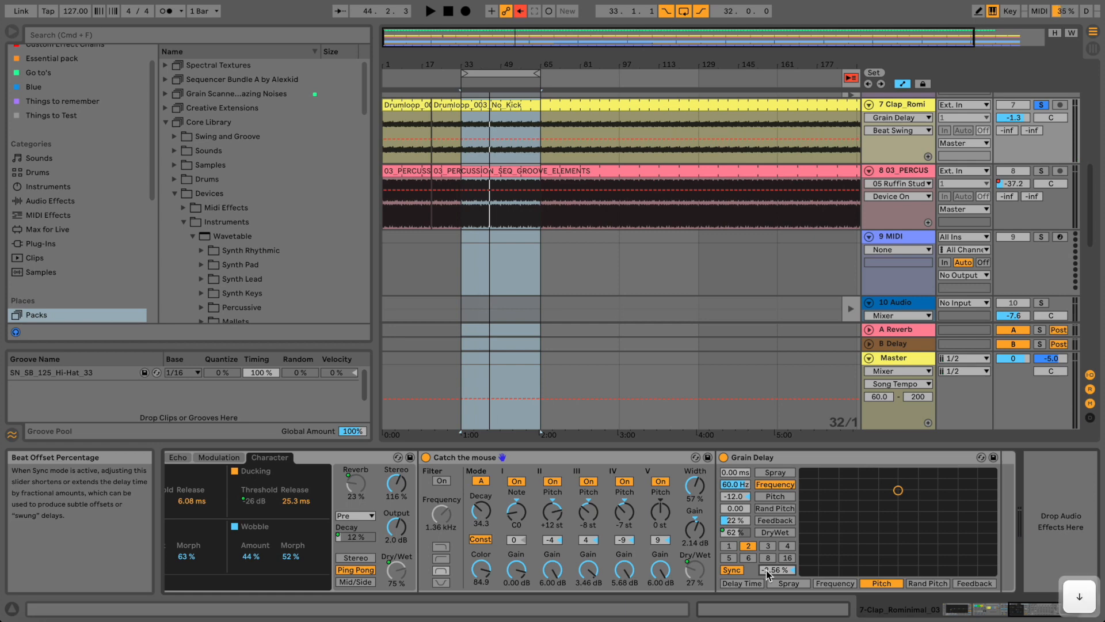
{"action": "left_click_drag", "start_coordinate": [780, 572], "coordinate": [781, 568]}
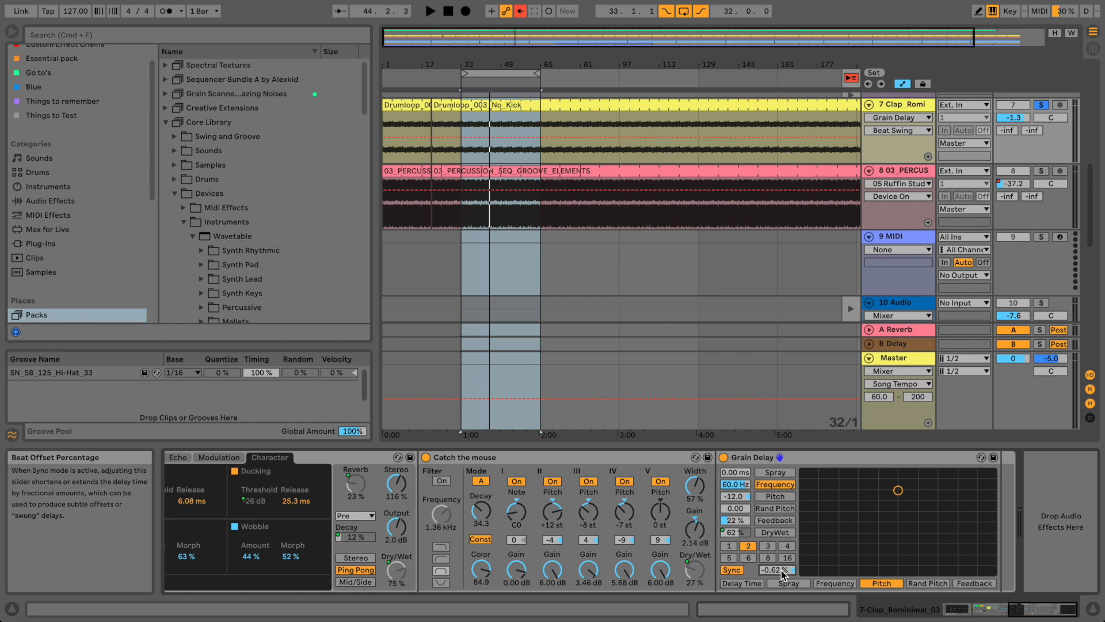
{"action": "key", "text": "super+z"}
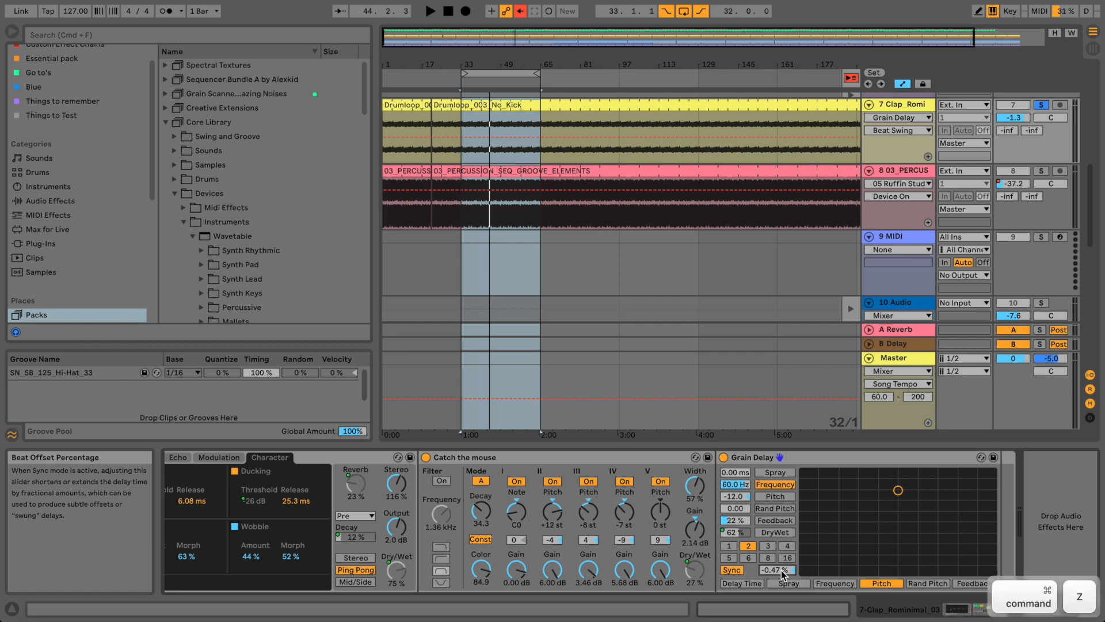
{"action": "key", "text": "super+z"}
- Play the loop and set Grain Delay's Frequency to 61 Hz and Feedback to 82%
{"action": "key", "text": "space"}
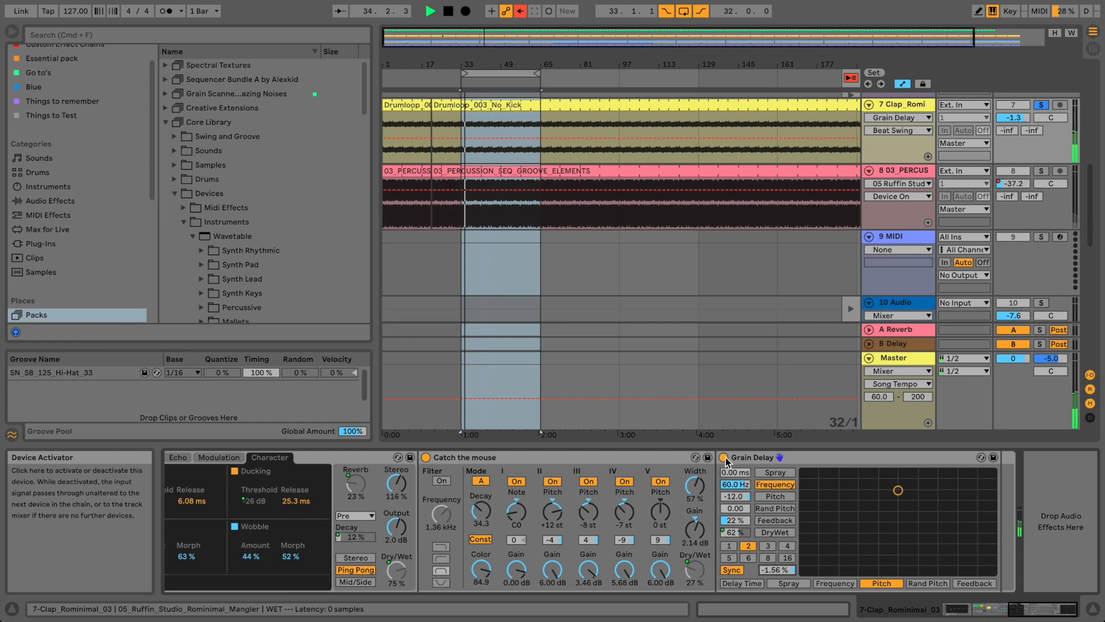
{"action": "left_click_drag", "start_coordinate": [746, 484], "coordinate": [740, 519]}
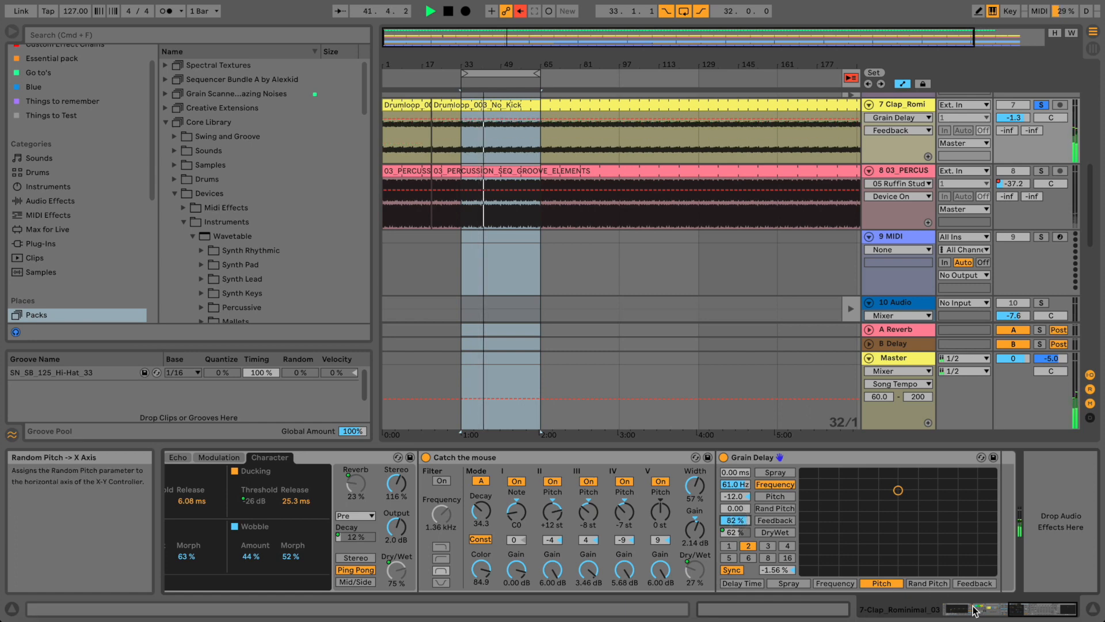
- Set the rack's DRY/WET macro to 87 and its GRAIN DRY/WET macro to 43% on the playing loop
{"action": "left_click_drag", "start_coordinate": [1008, 615], "coordinate": [876, 609]}
{"action": "left_click", "coordinate": [689, 566]}
{"action": "left_click_drag", "start_coordinate": [688, 567], "coordinate": [689, 565]}
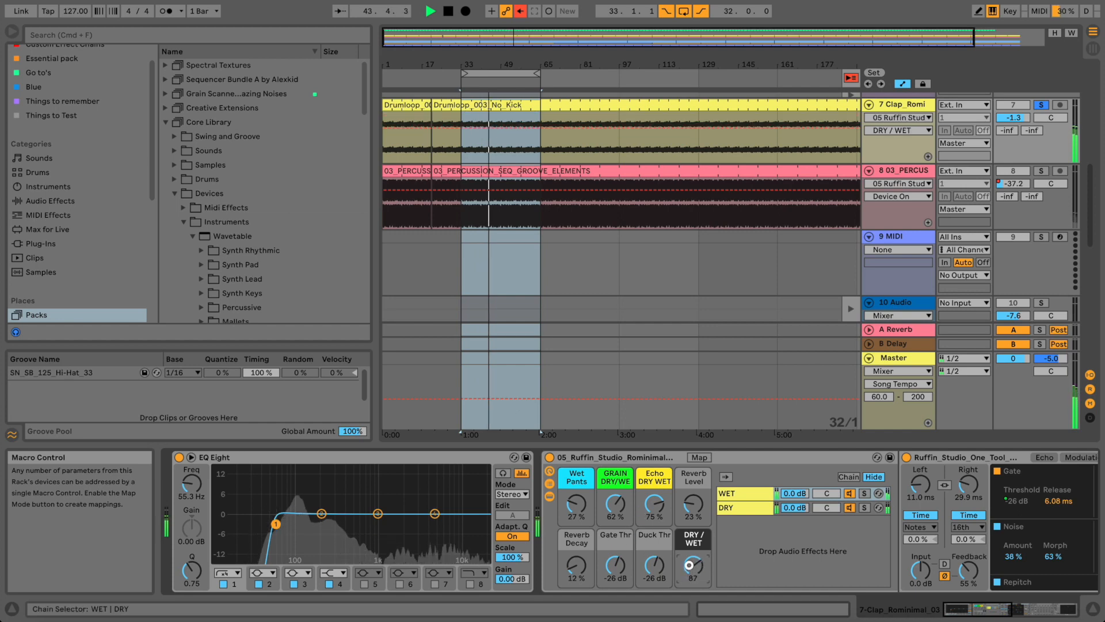
{"action": "left_click_drag", "start_coordinate": [618, 509], "coordinate": [623, 512]}
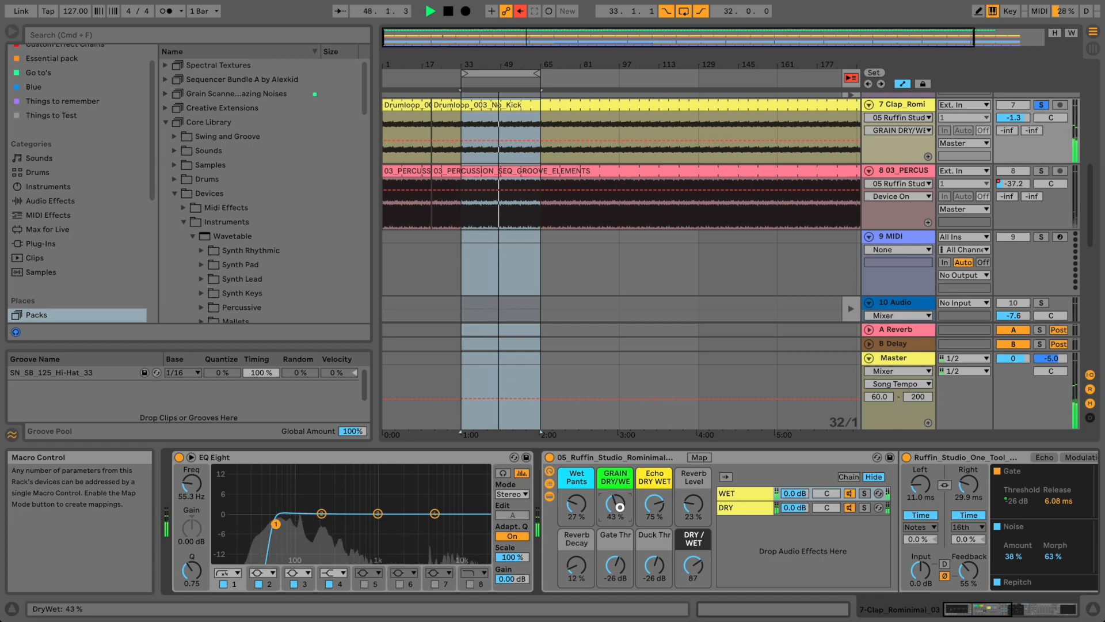
- Compare the loop with the whole rack bypassed and active, and raise the GRAIN DRY/WET macro to 55%
{"action": "left_click", "coordinate": [550, 457]}
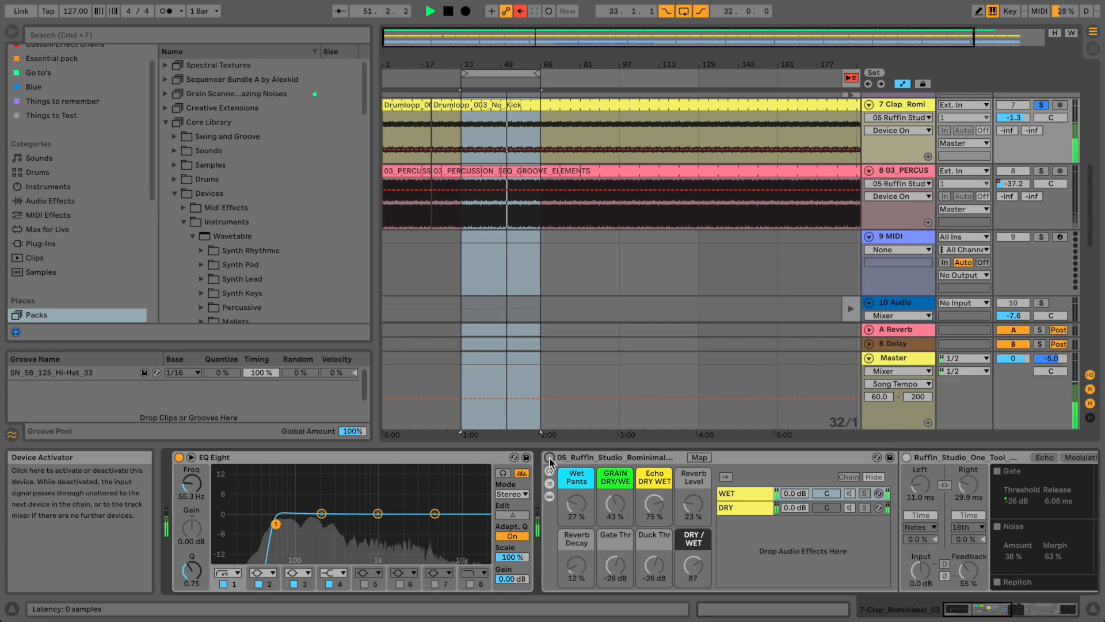
{"action": "left_click", "coordinate": [549, 458]}
{"action": "left_click_drag", "start_coordinate": [615, 505], "coordinate": [614, 503]}
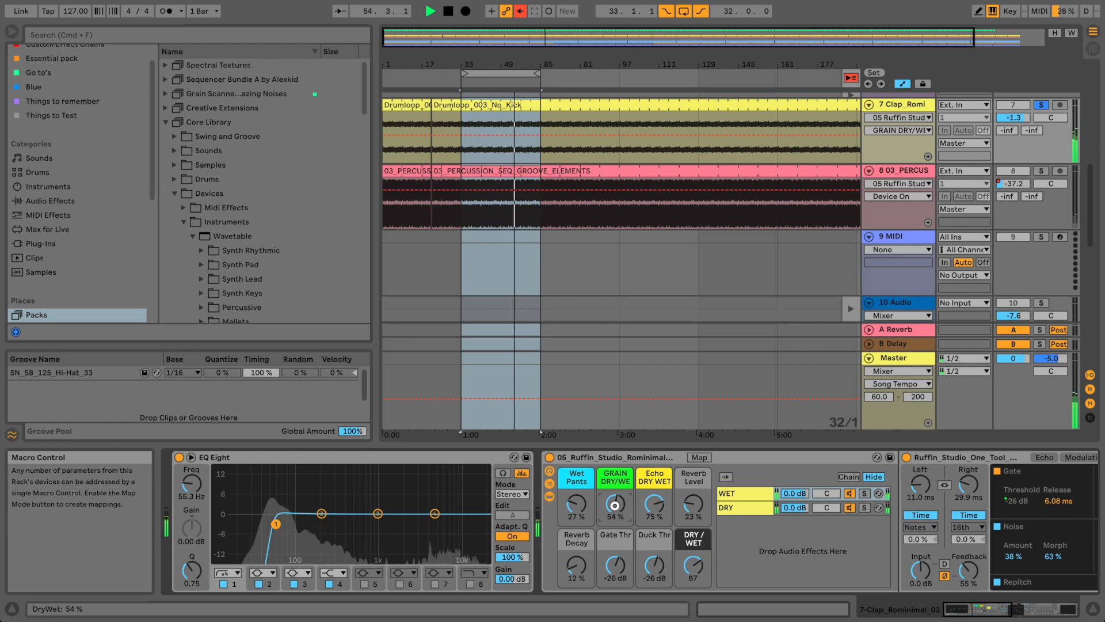
{"action": "left_click_drag", "start_coordinate": [615, 505], "coordinate": [615, 506]}
- Set the Feedback of the Grain Delay at the end of the WET chain to 62%
{"action": "left_click", "coordinate": [1018, 611]}
{"action": "left_click_drag", "start_coordinate": [1018, 611], "coordinate": [1036, 606]}
{"action": "left_click", "coordinate": [776, 520]}
{"action": "scroll", "coordinate": [775, 522], "scroll_direction": "down", "scroll_amount": 10}
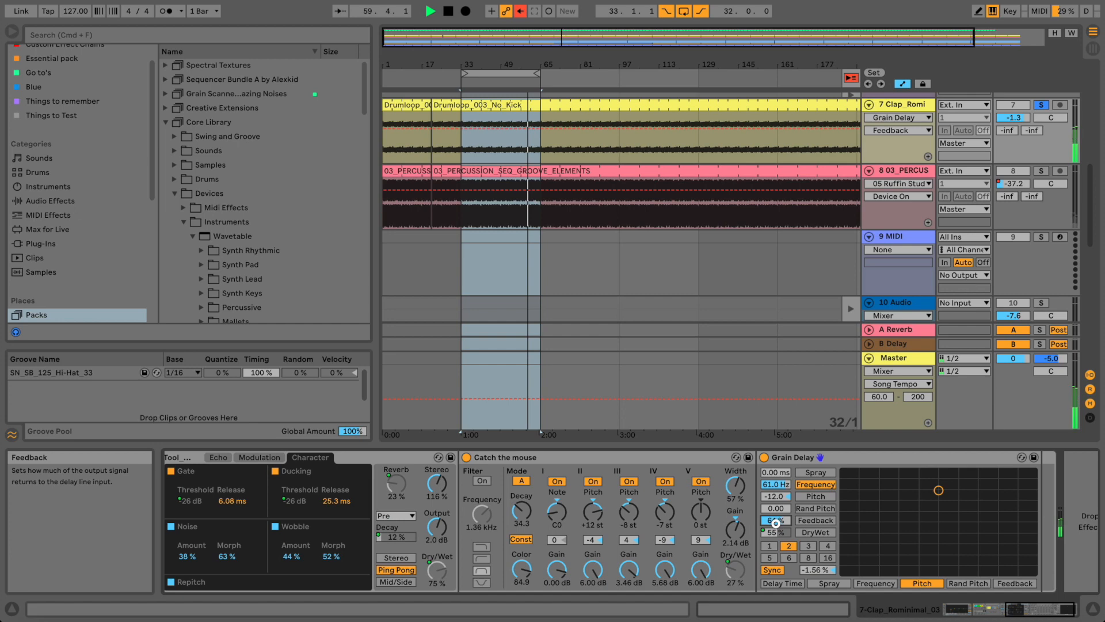
- Audition Grain Delay's Pitch at 0 and -12, and set it to -24
{"action": "double_click", "coordinate": [777, 495]}
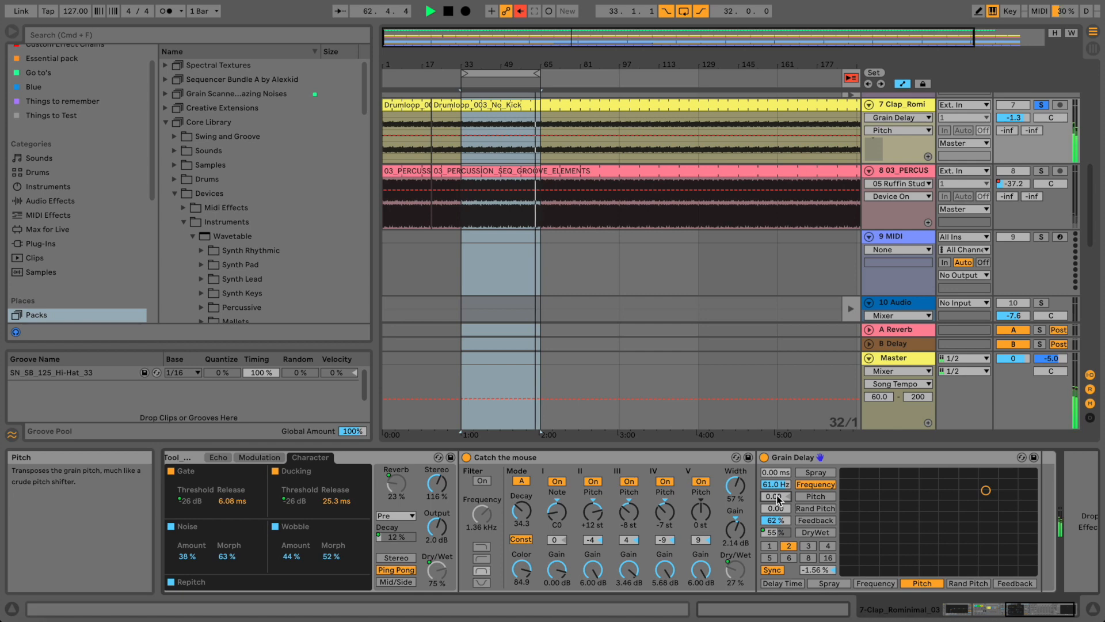
{"action": "type", "text": "-12"}
{"action": "key", "text": "Return"}
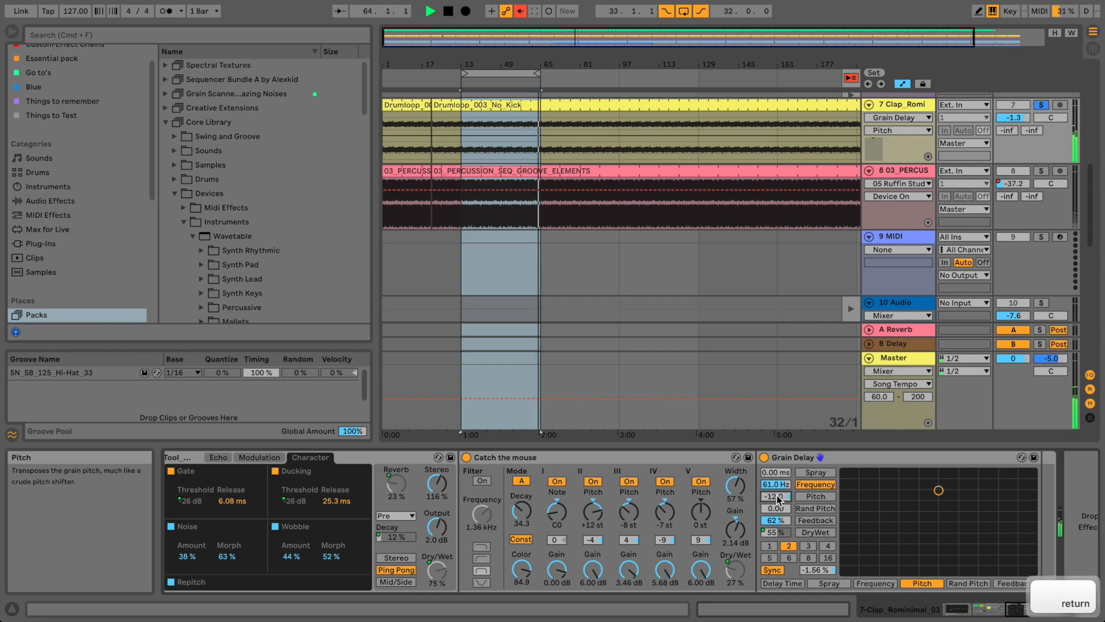
{"action": "type", "text": "-"}
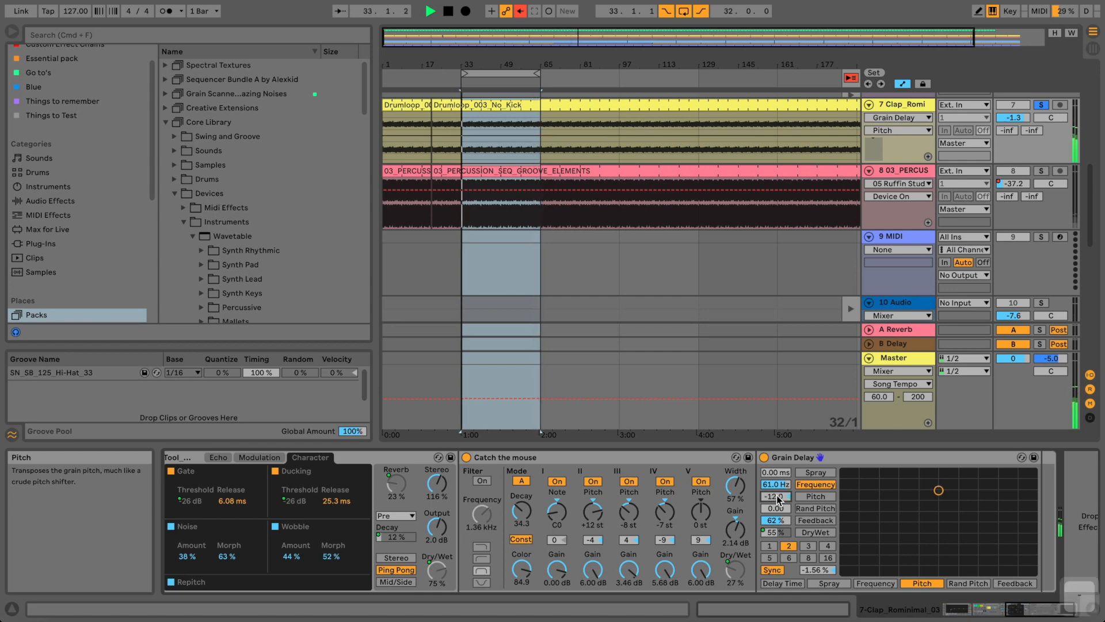
{"action": "type", "text": "24"}
{"action": "key", "text": "Return"}
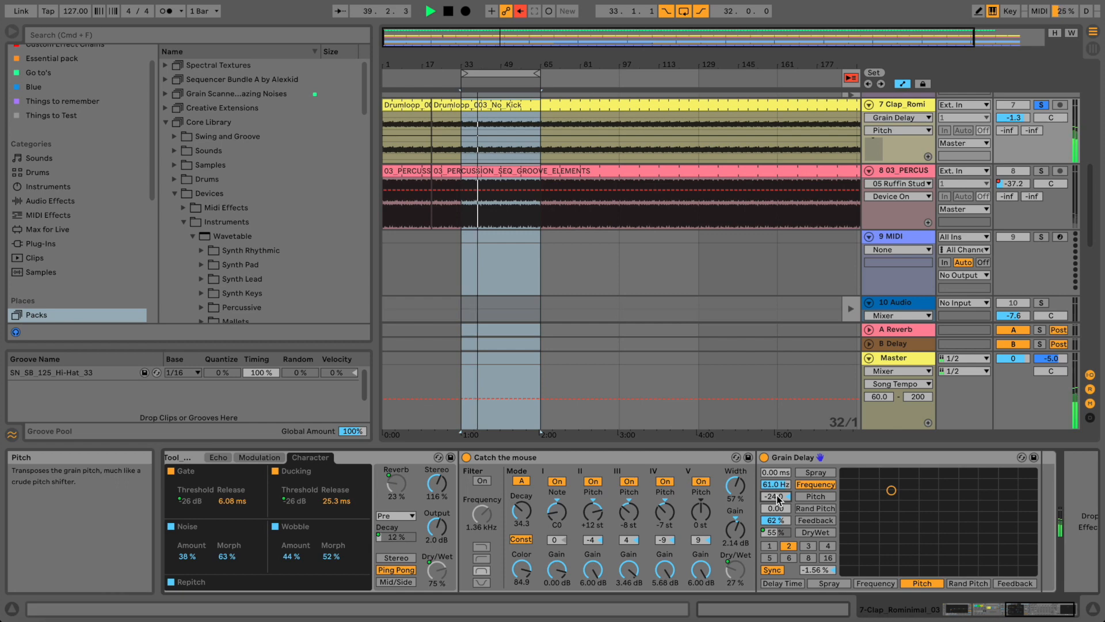
- Compare Grain Delay's Pitch at 0 and -12 once more and return it to -24
{"action": "double_click", "coordinate": [777, 496]}
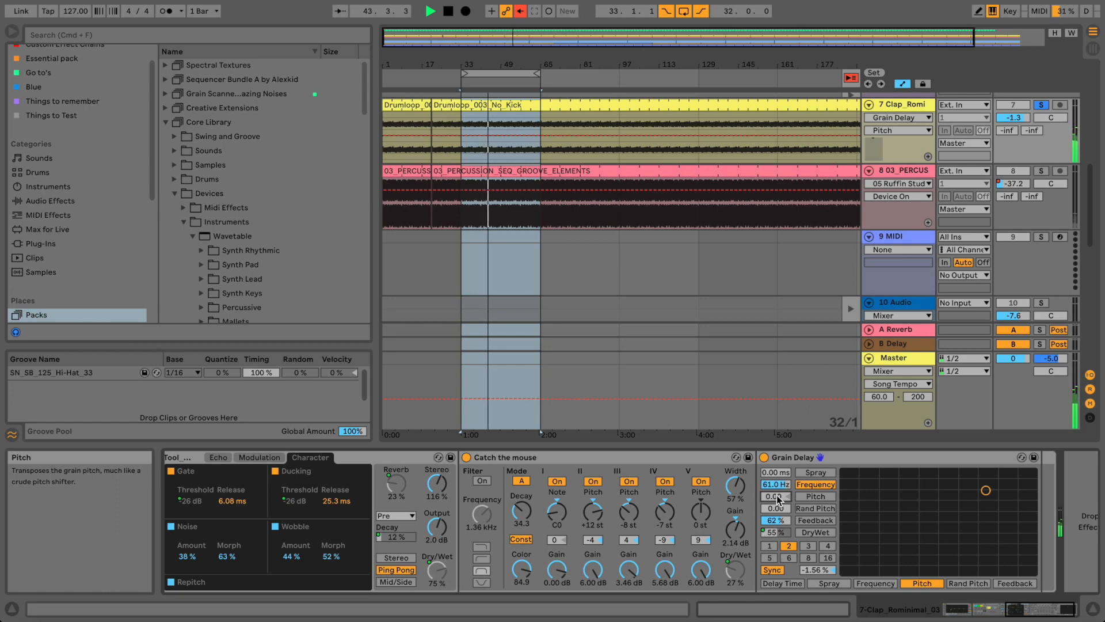
{"action": "type", "text": "-"}
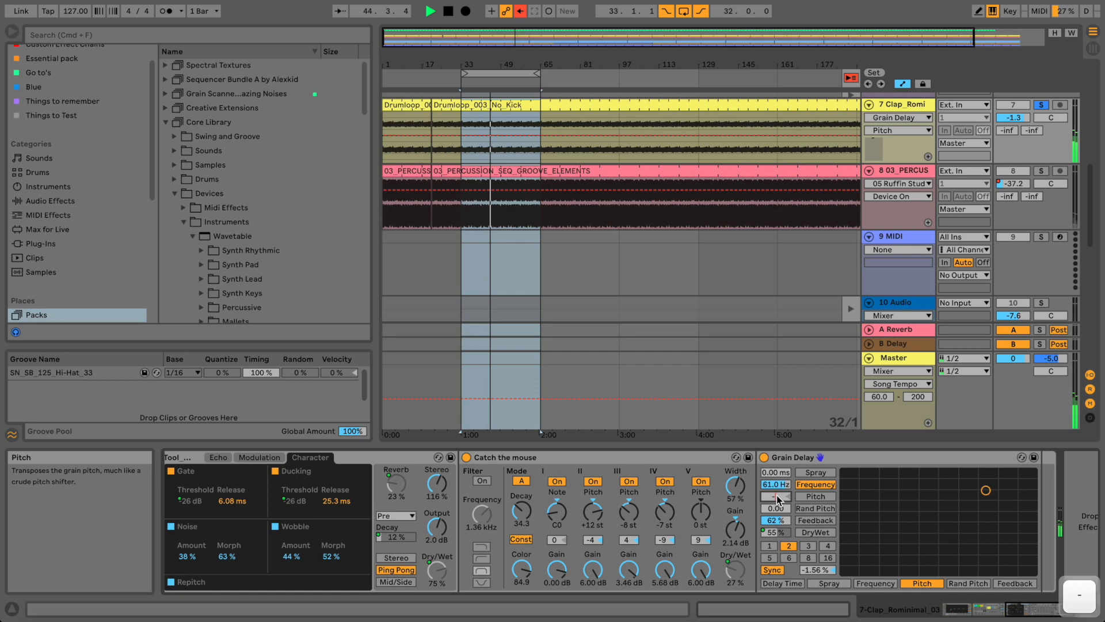
{"action": "type", "text": "12"}
{"action": "key", "text": "Return"}
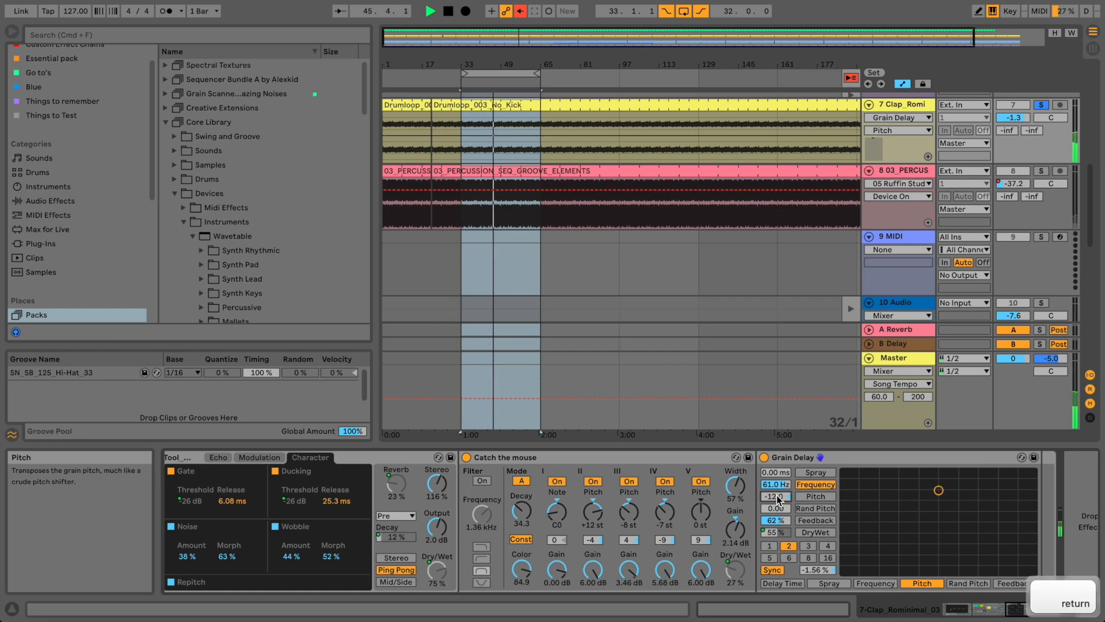
{"action": "type", "text": "-"}
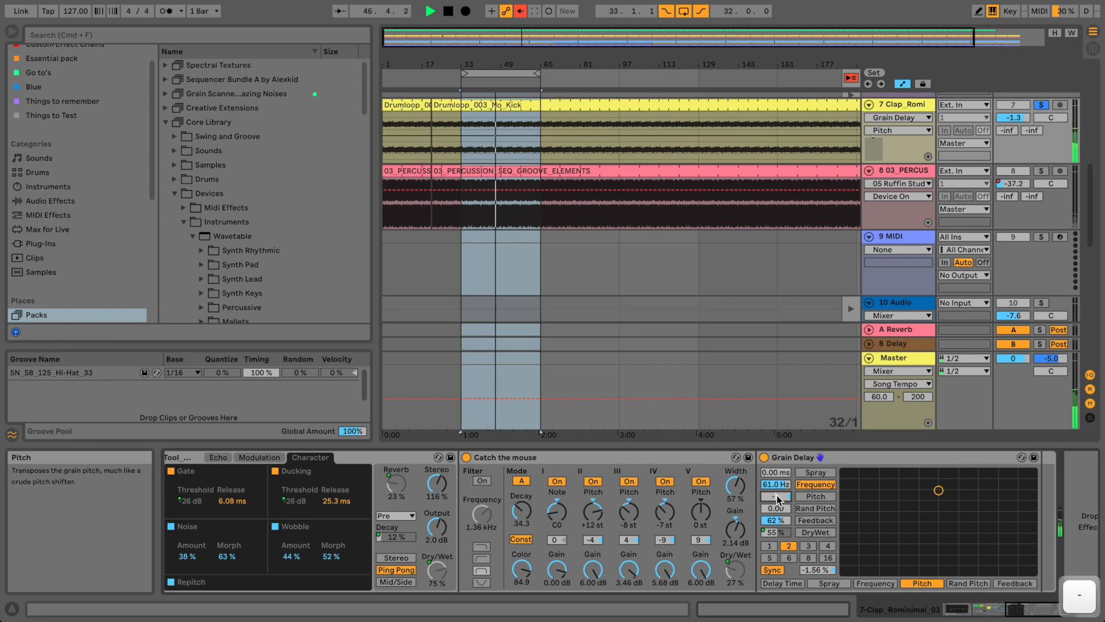
{"action": "type", "text": "24"}
{"action": "key", "text": "Return"}
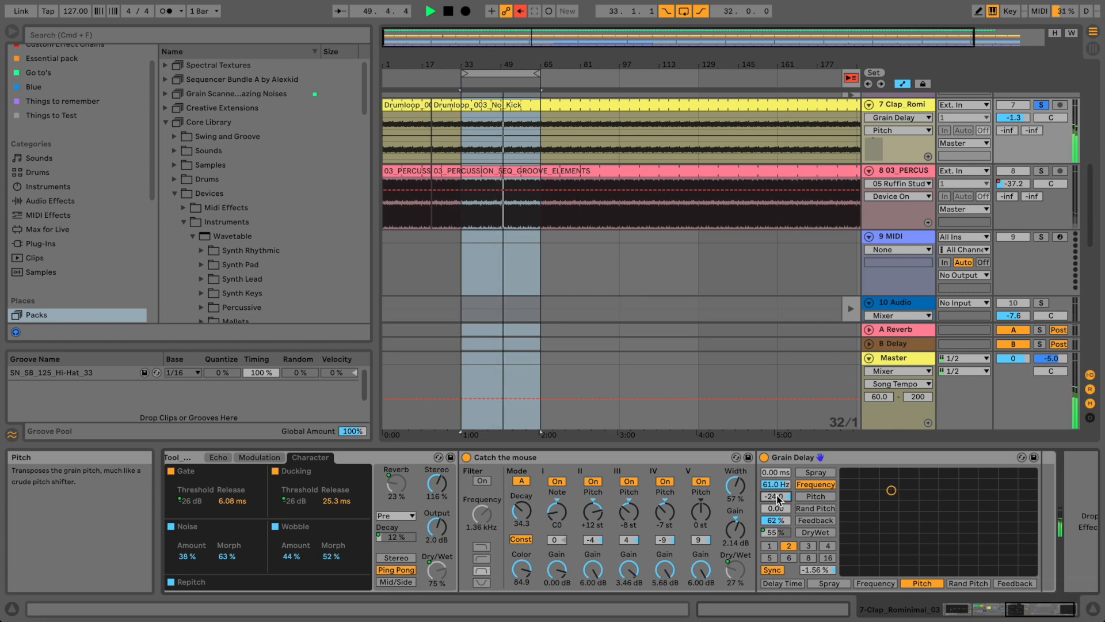
- Bypass Grain Delay and the Catch the mouse resonator to hear the loop without them, and reactivate both
{"action": "left_click", "coordinate": [765, 457]}
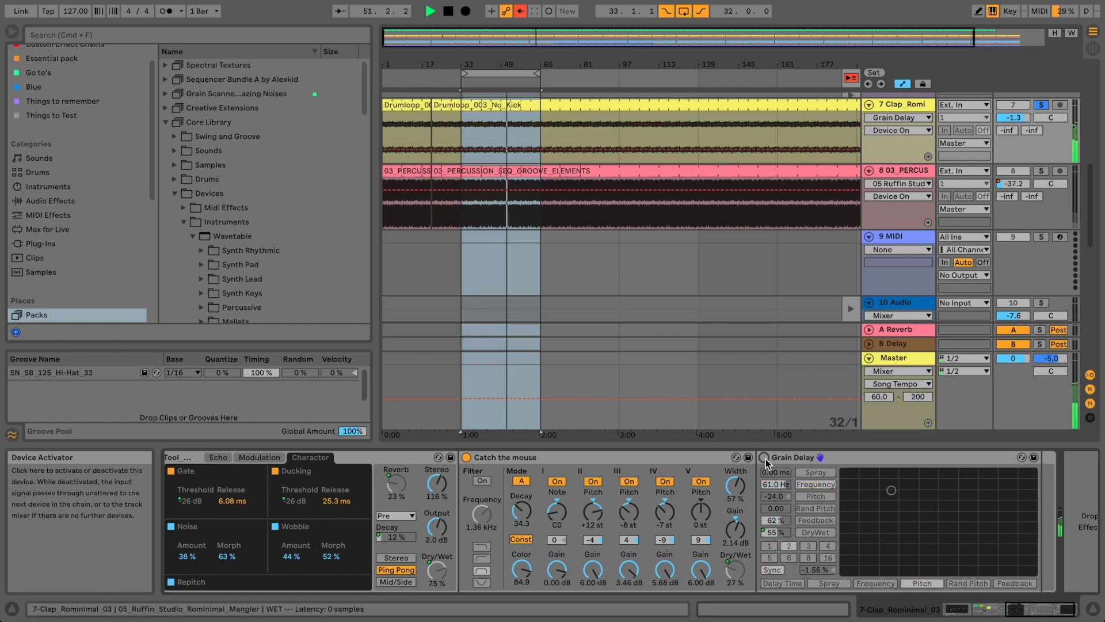
{"action": "left_click", "coordinate": [467, 457]}
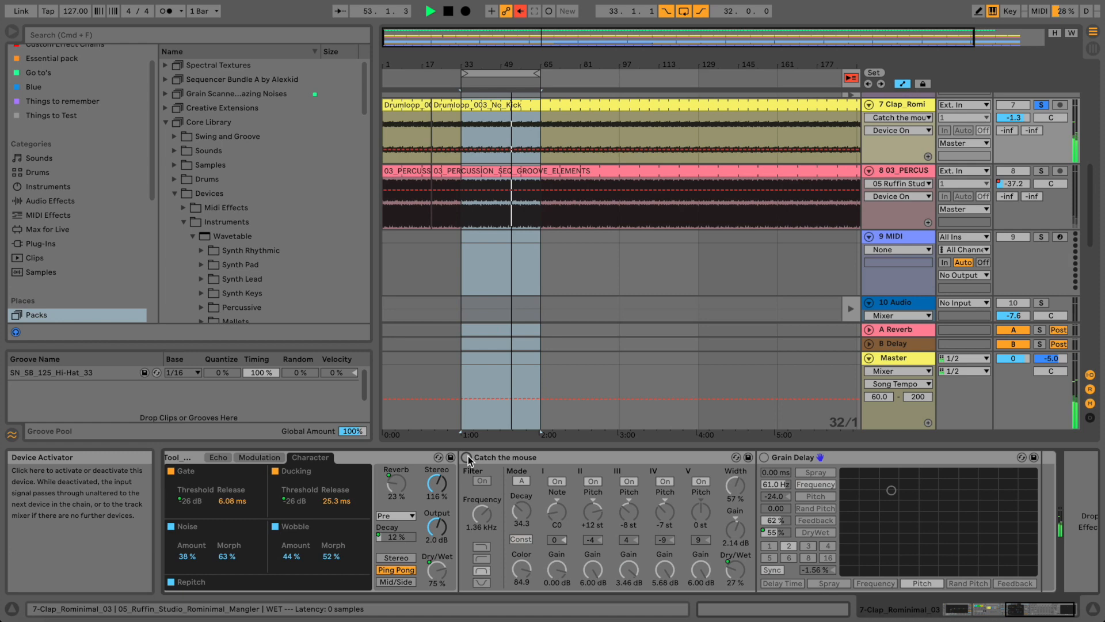
{"action": "left_click", "coordinate": [467, 457]}
{"action": "left_click", "coordinate": [764, 457]}
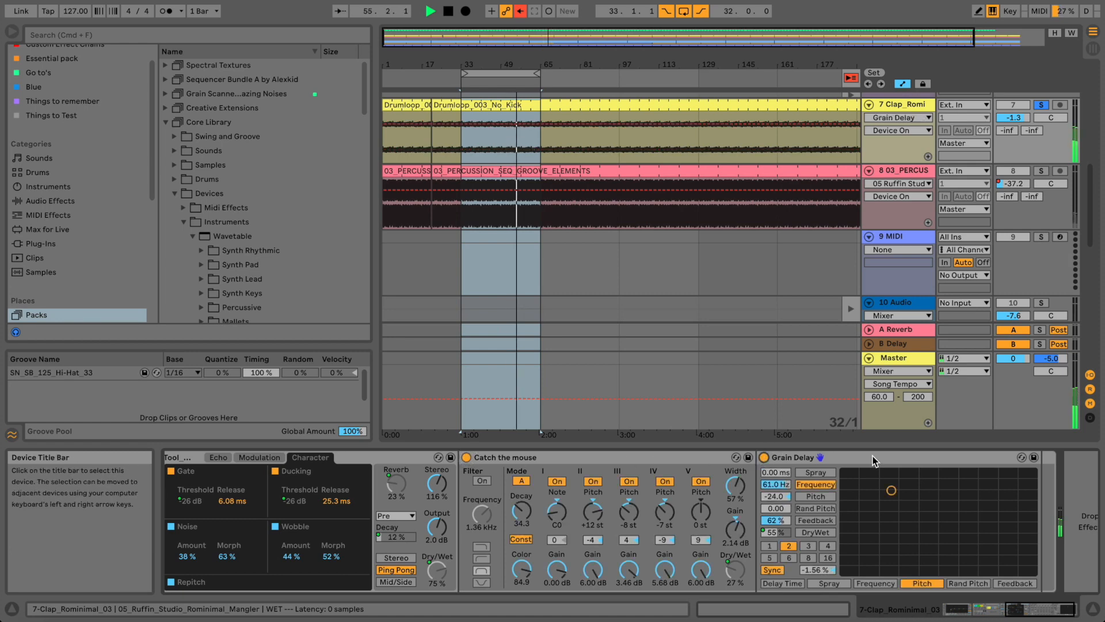
- Bypass and reactivate the entire Rominimal rack on the soloed clap track to compare dry and processed sound
{"action": "left_click", "coordinate": [954, 606]}
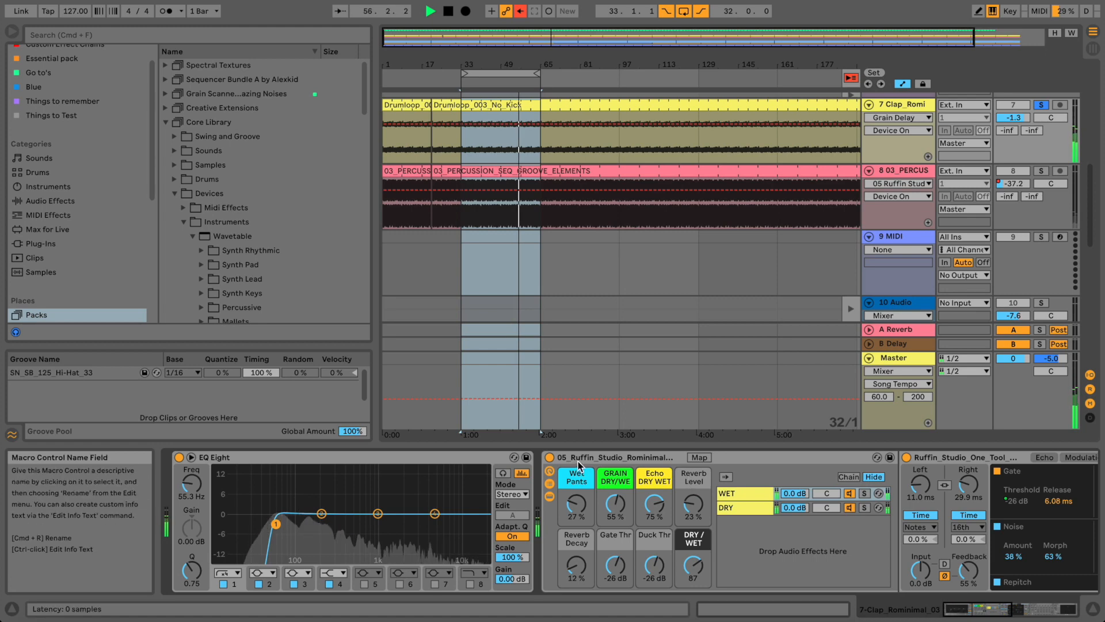
{"action": "left_click_drag", "start_coordinate": [1008, 609], "coordinate": [1058, 612]}
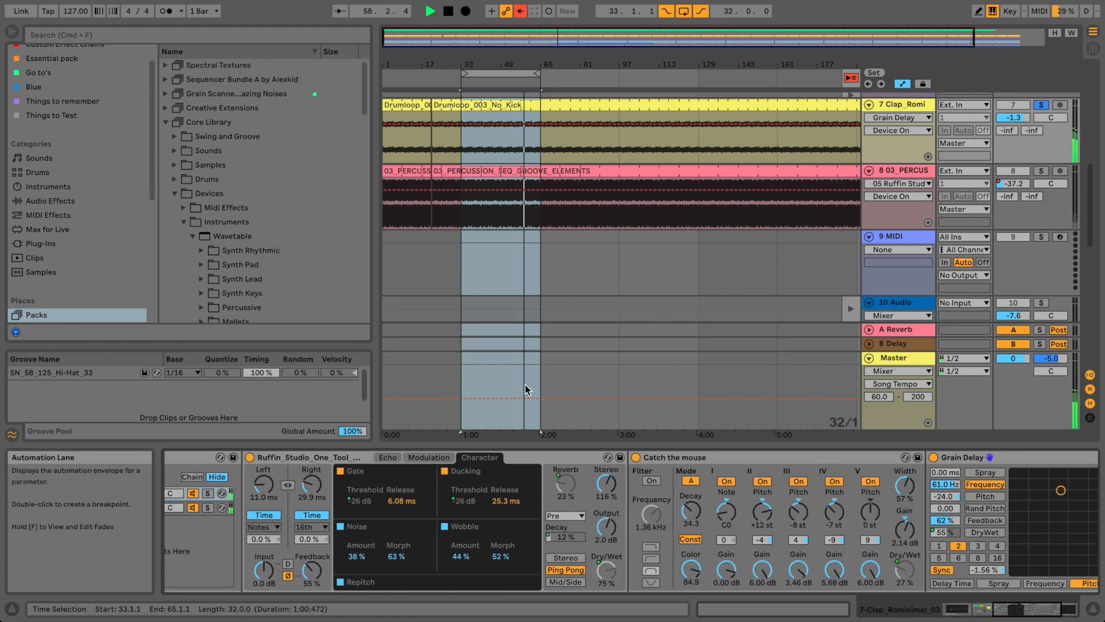
{"action": "left_click", "coordinate": [1001, 607]}
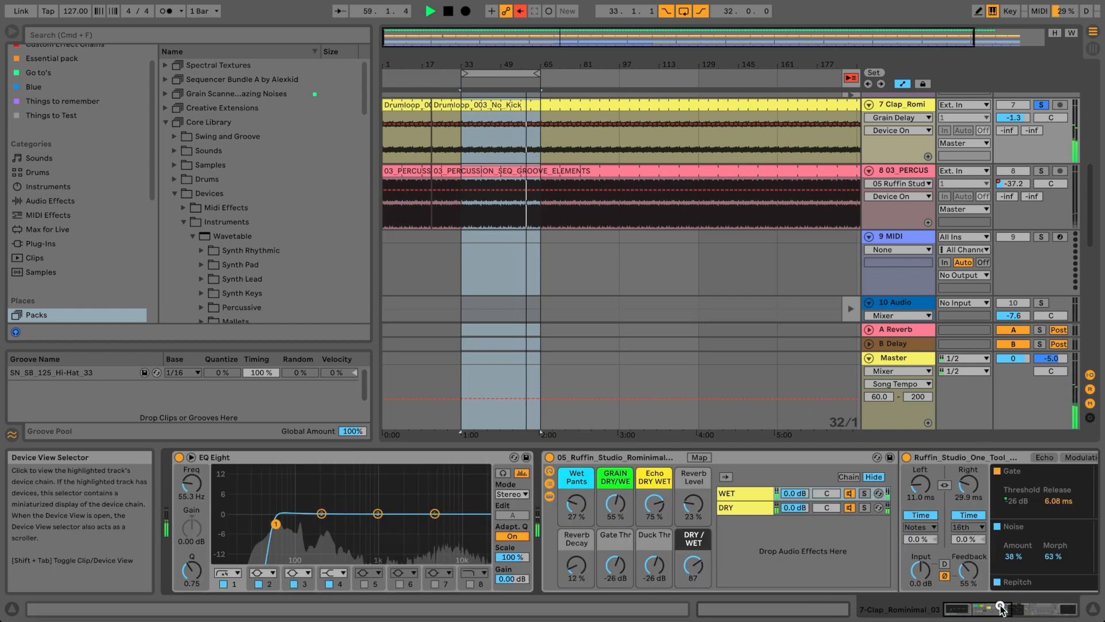
{"action": "left_click", "coordinate": [550, 457]}
{"action": "left_click", "coordinate": [549, 458]}
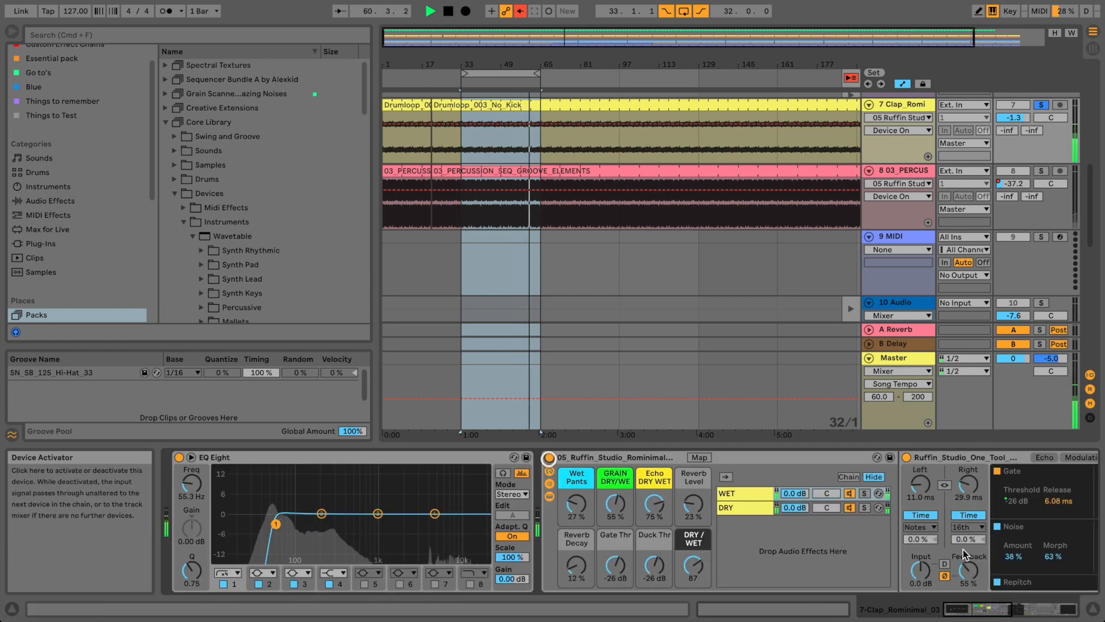
{"action": "left_click_drag", "start_coordinate": [990, 610], "coordinate": [1040, 613]}
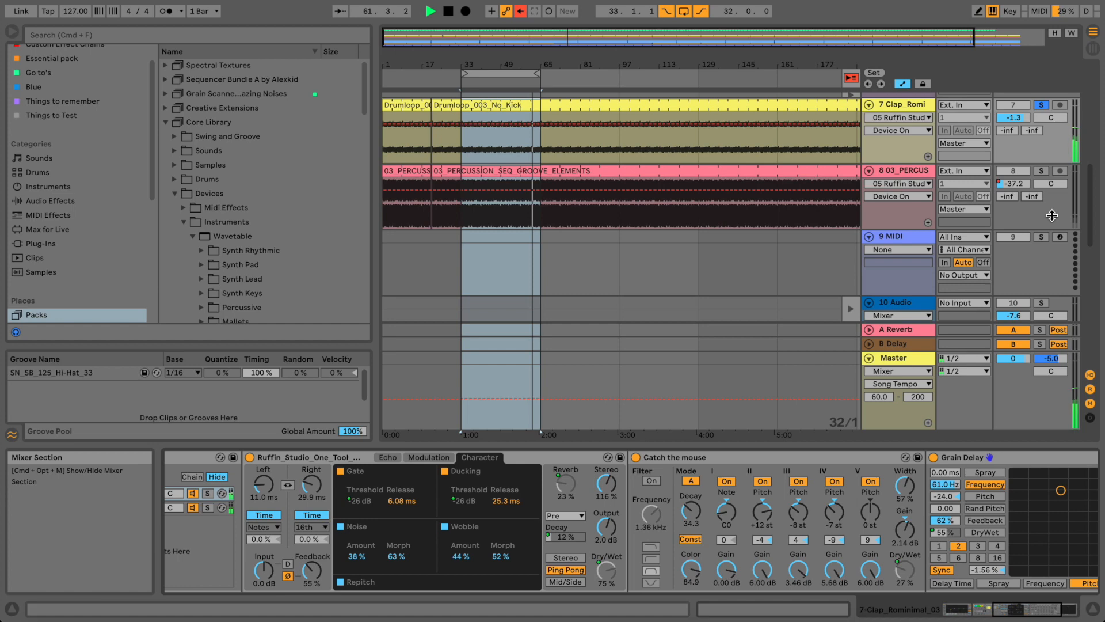
- Unsolo track 7 and compare its rack bypassed and active within the full mix
{"action": "left_click", "coordinate": [1042, 106]}
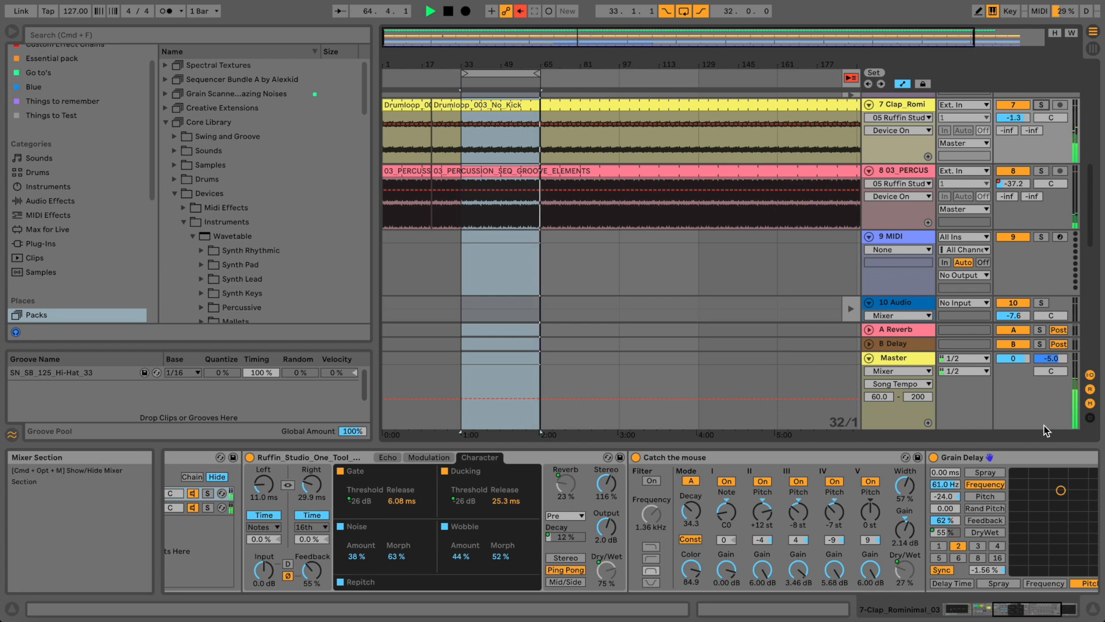
{"action": "left_click", "coordinate": [969, 605]}
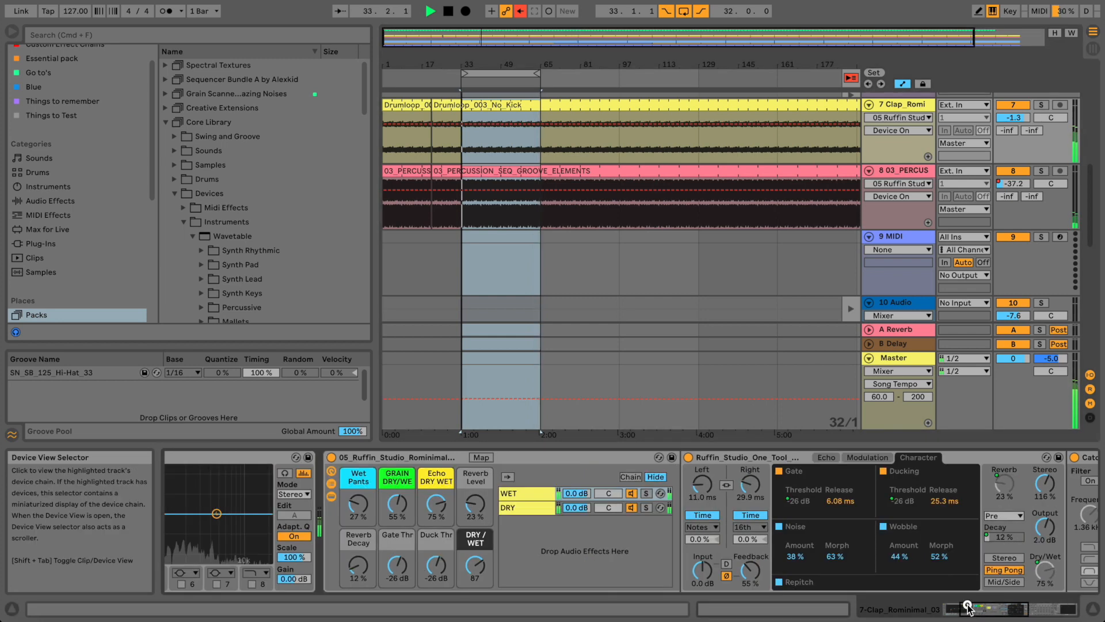
{"action": "left_click", "coordinate": [331, 457]}
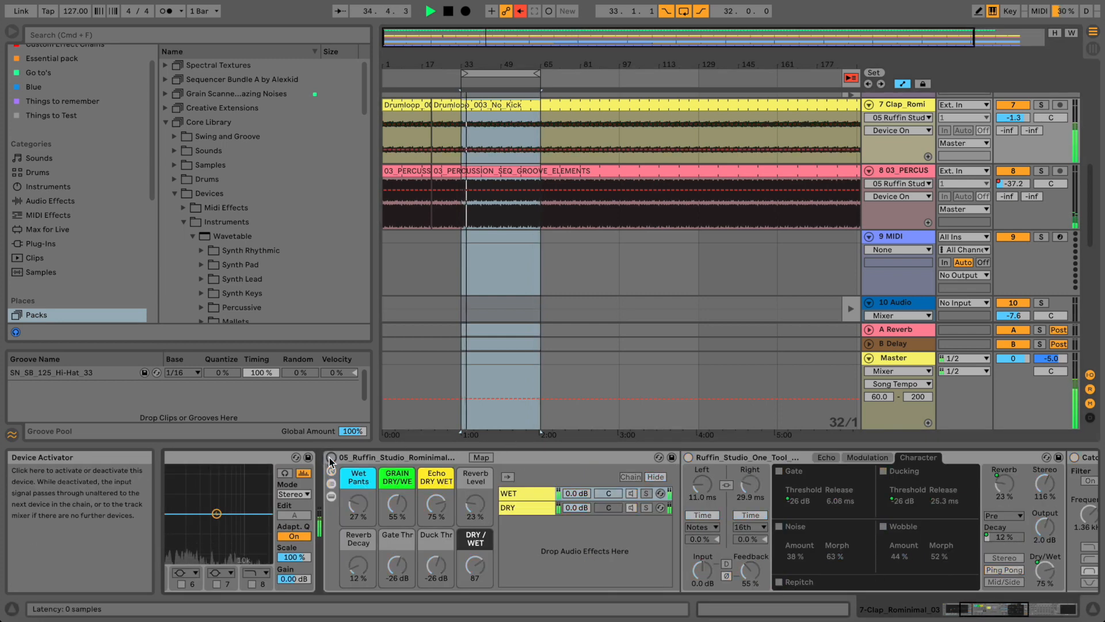
{"action": "left_click", "coordinate": [331, 457]}
- Solo percussion track 8 briefly, unsolo it and mute the track
{"action": "left_click", "coordinate": [1040, 171]}
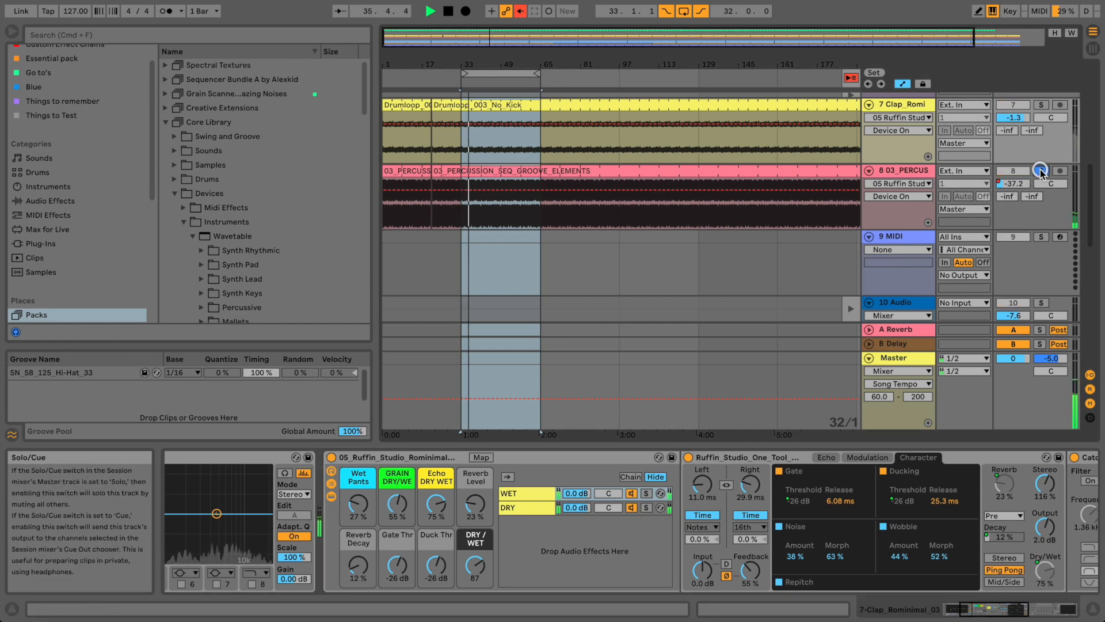
{"action": "left_click", "coordinate": [1040, 171]}
{"action": "left_click", "coordinate": [1014, 171]}
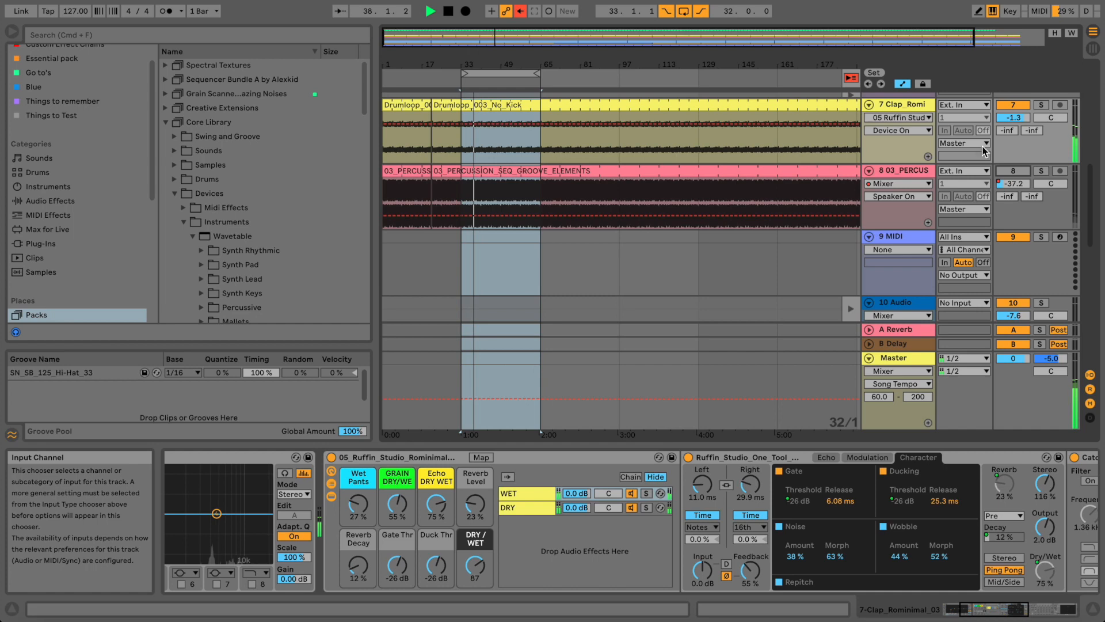
- Set clap track 7's volume to 2.7 dB and compare its rack bypassed and active
{"action": "left_click", "coordinate": [1025, 117]}
{"action": "left_click_drag", "start_coordinate": [1025, 117], "coordinate": [1025, 116]}
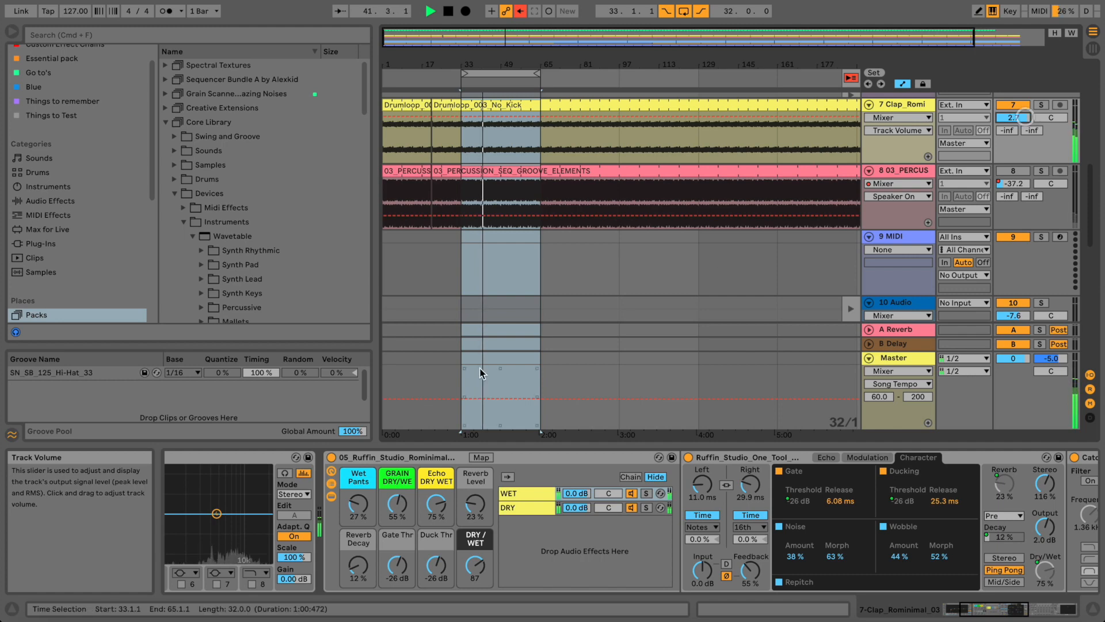
{"action": "left_click", "coordinate": [330, 457]}
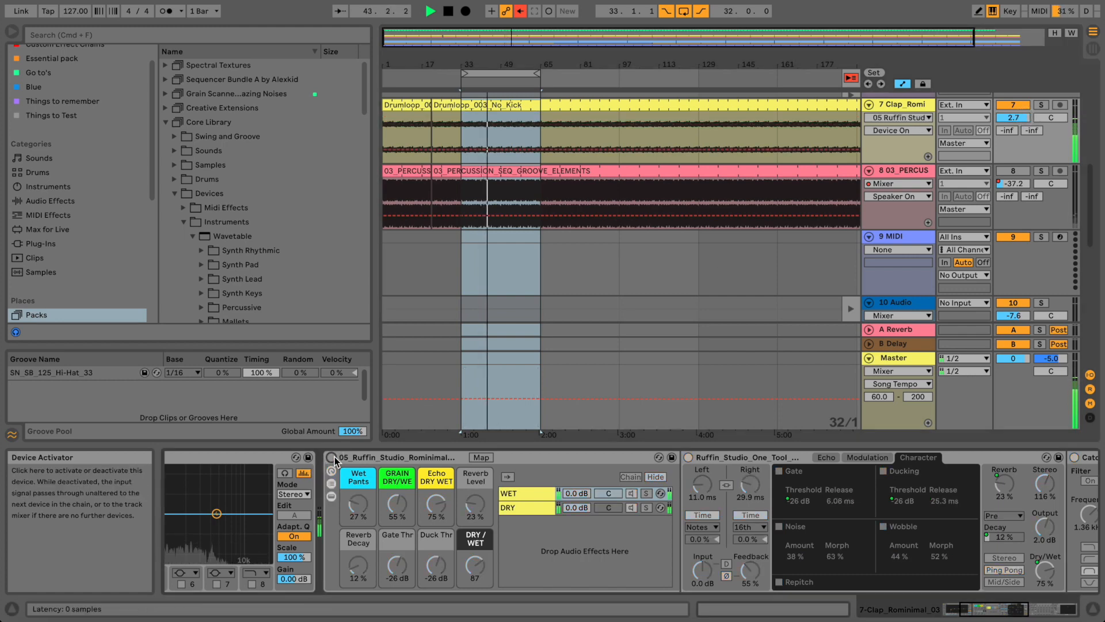
{"action": "left_click", "coordinate": [332, 457]}
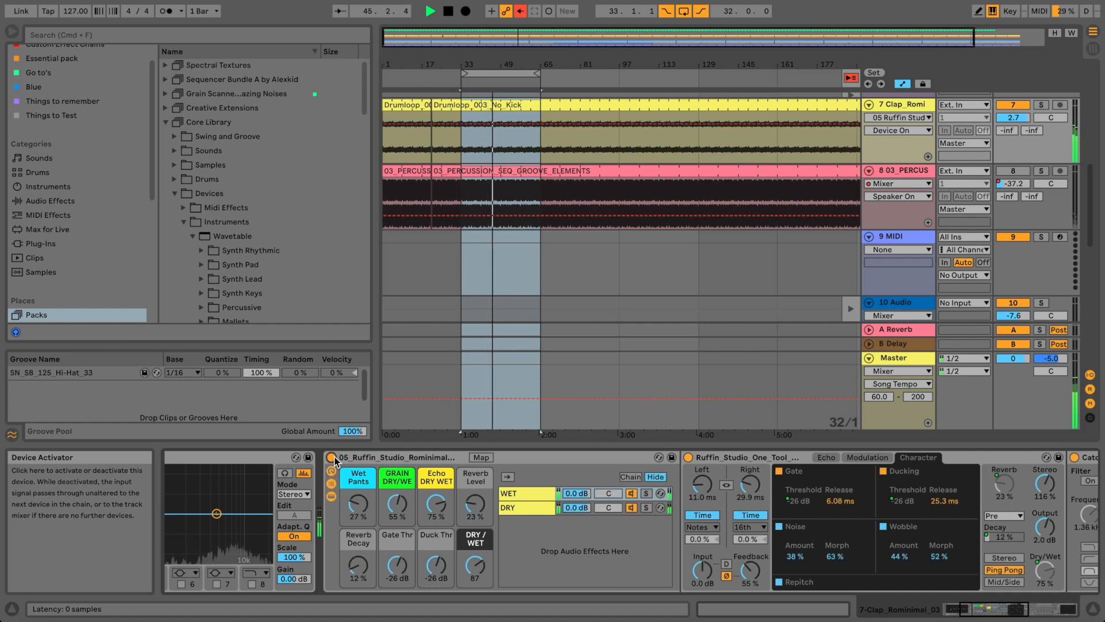
- Set the DRY/WET macro to 127 and GRAIN DRY/WET to 41%, and try the Gate Thr macro, keeping it at -26 dB
{"action": "left_click_drag", "start_coordinate": [468, 563], "coordinate": [467, 538]}
{"action": "mouse_move", "coordinate": [402, 506]}
{"action": "left_mouse_down"}
{"action": "mouse_move", "coordinate": [402, 554]}
{"action": "mouse_move", "coordinate": [402, 497]}
{"action": "left_mouse_up"}
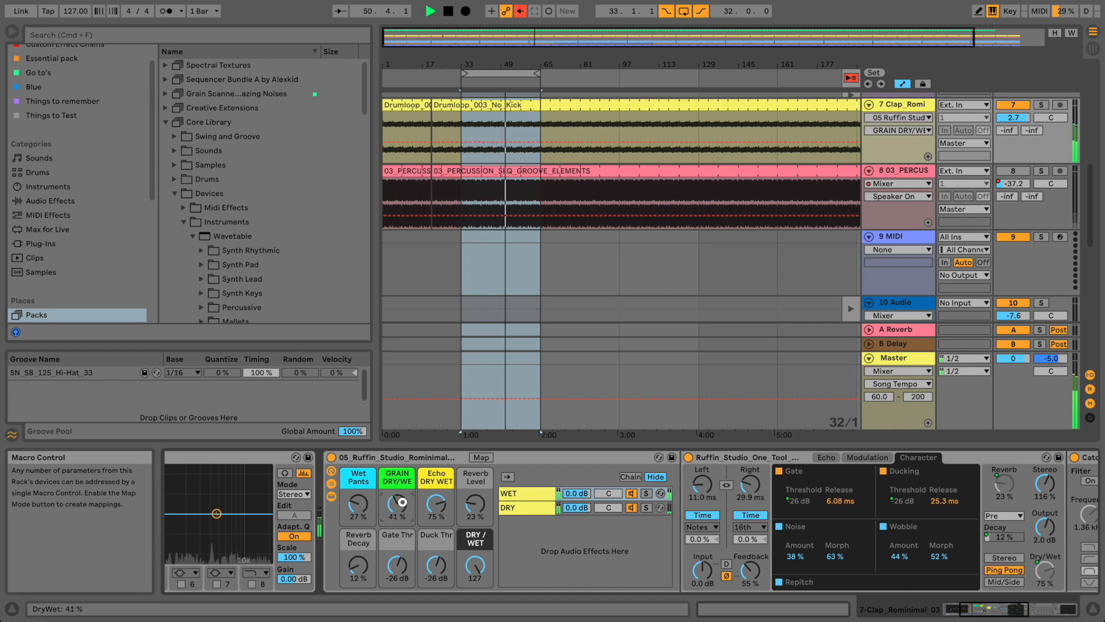
{"action": "left_click_drag", "start_coordinate": [402, 567], "coordinate": [401, 564]}
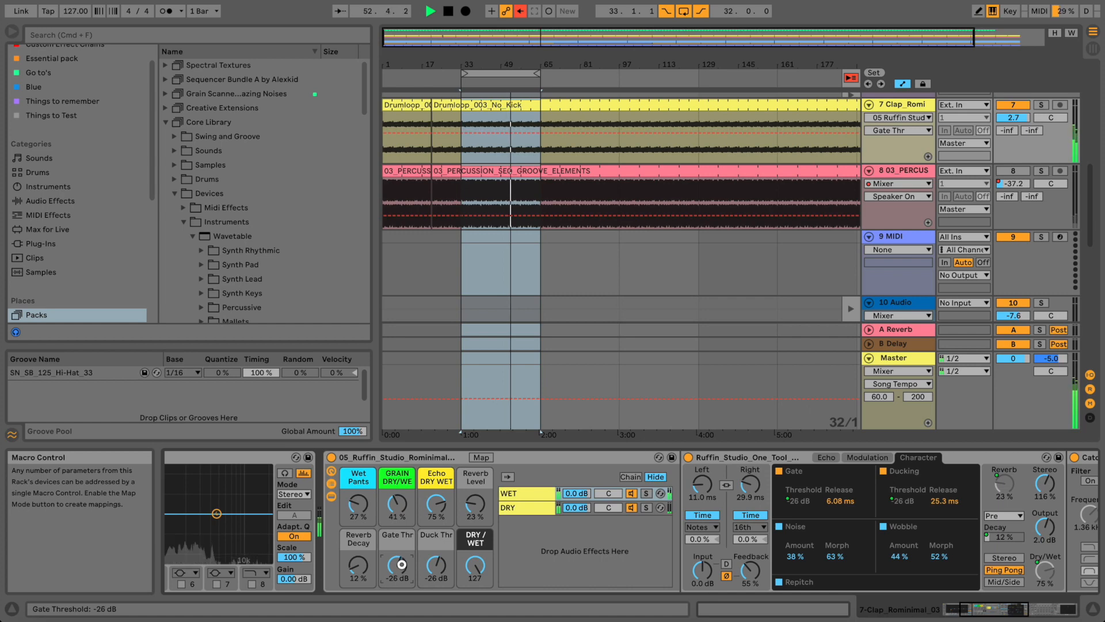
- Set the macros Reverb Decay to 29%, Echo DRY WET to 61%, Reverb Level to 31% and DRY/WET to 109, and stop playback
{"action": "left_click_drag", "start_coordinate": [354, 567], "coordinate": [354, 557]}
{"action": "left_click_drag", "start_coordinate": [433, 507], "coordinate": [479, 511]}
{"action": "left_click_drag", "start_coordinate": [474, 562], "coordinate": [476, 509]}
{"action": "key", "text": "space"}
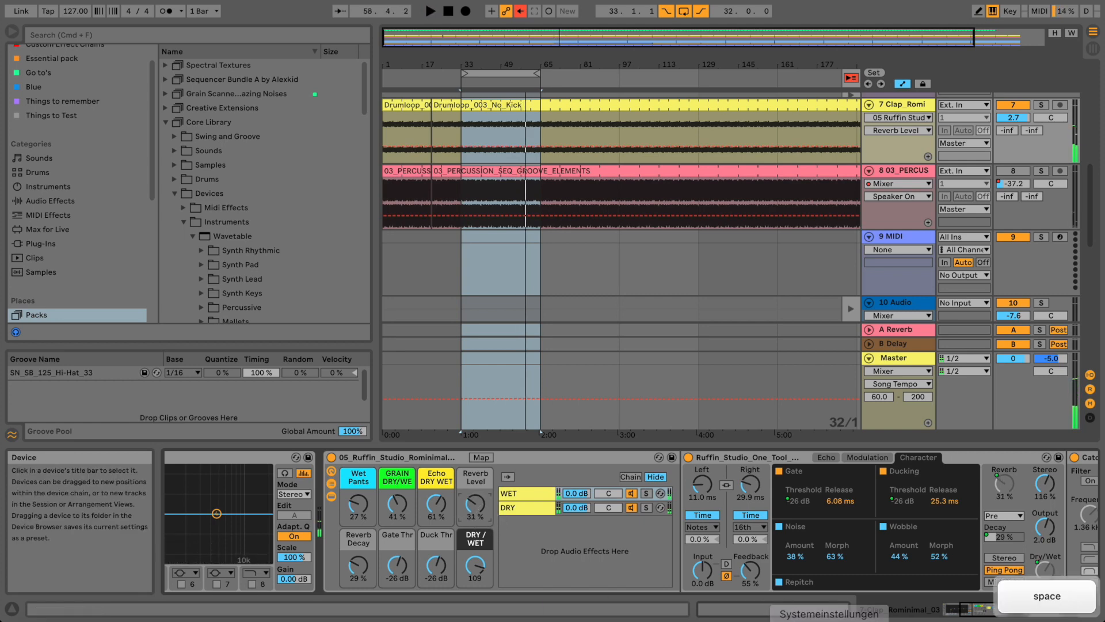
- Examine the macro-controlled settings of Grain Delay and the echo device's reverb in the WET chain
{"action": "left_click", "coordinate": [1066, 605]}
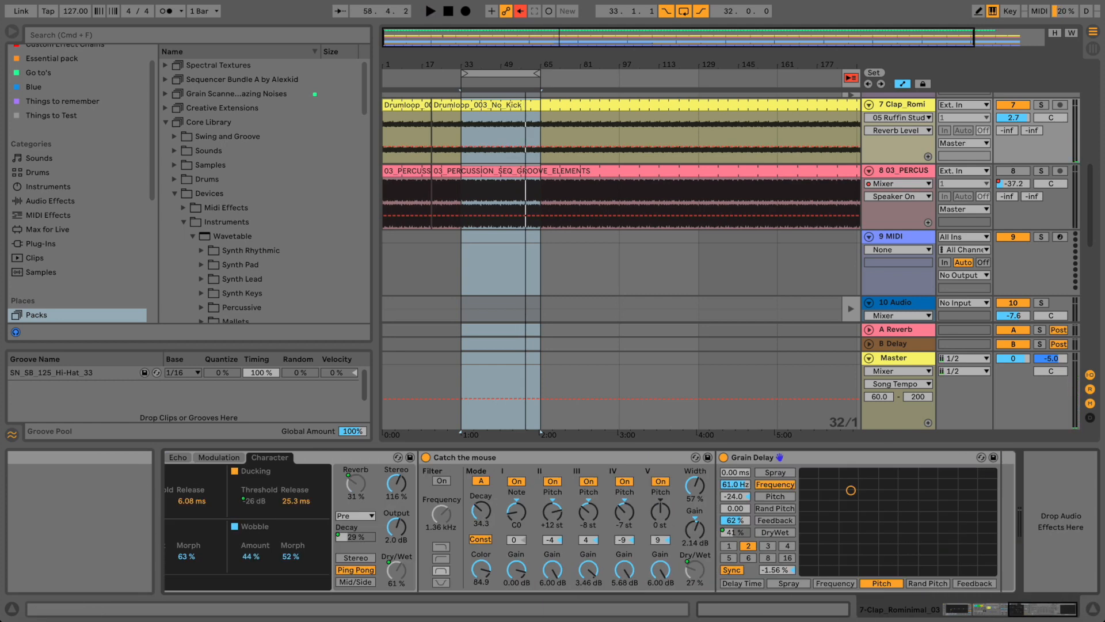
{"action": "left_click_drag", "start_coordinate": [1068, 606], "coordinate": [1043, 607]}
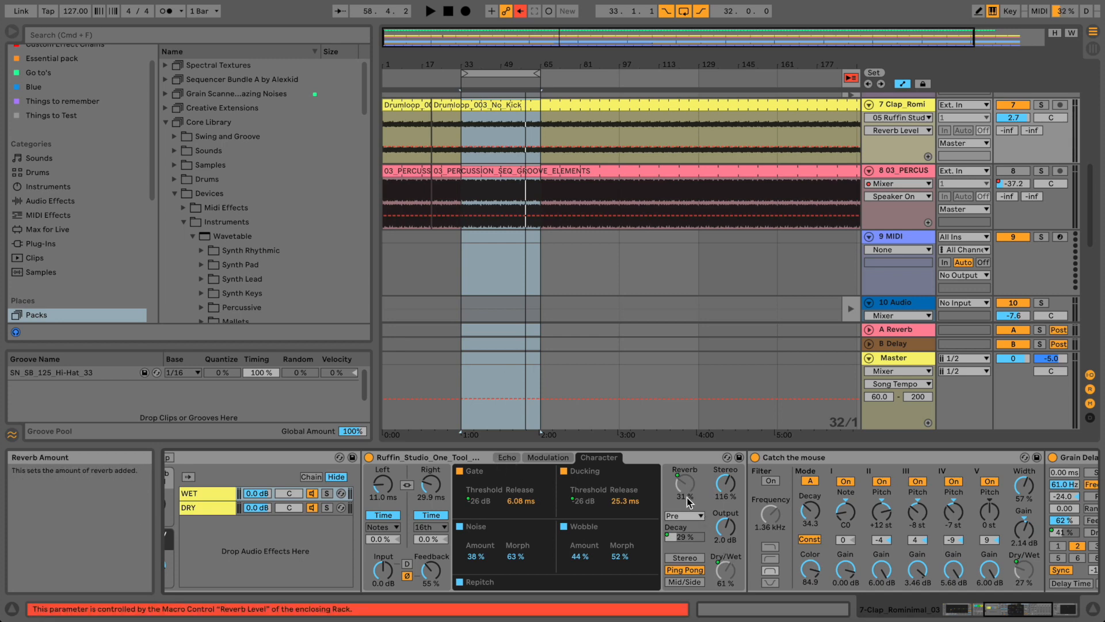
- Try the echo device's Stereo channel mode and set the channel mode to Mid/Side
{"action": "left_click", "coordinate": [514, 458]}
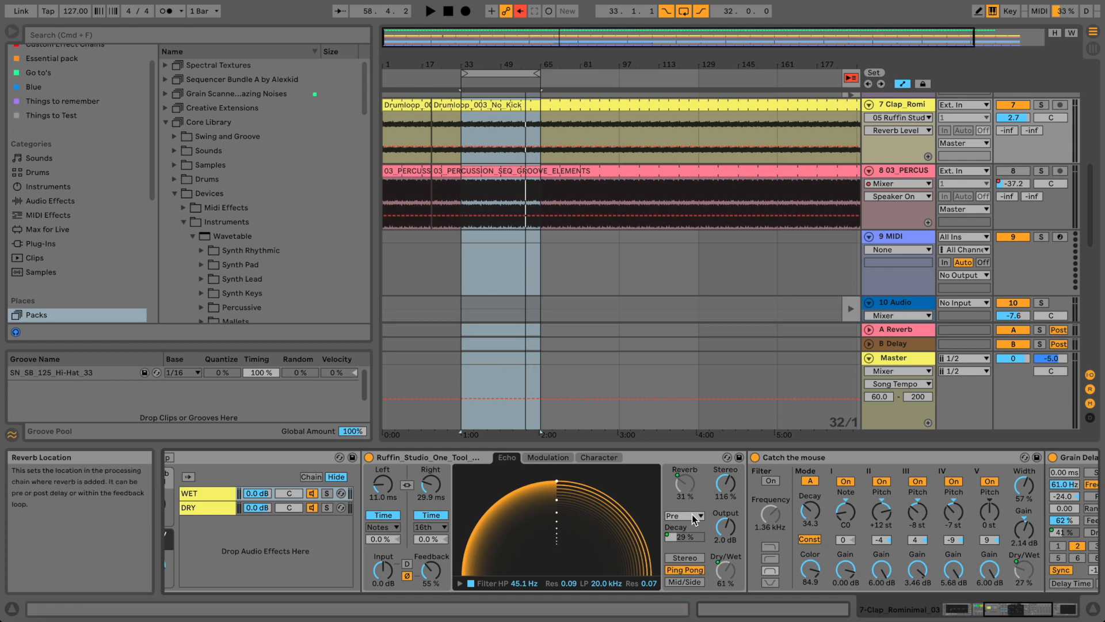
{"action": "left_click", "coordinate": [685, 557]}
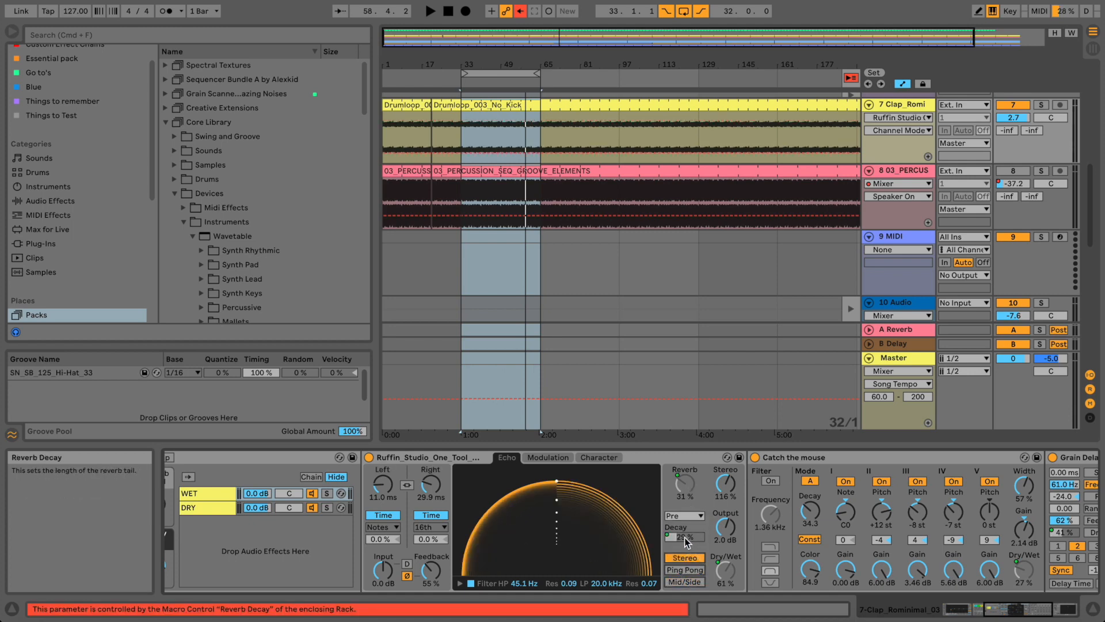
{"action": "left_click", "coordinate": [693, 568]}
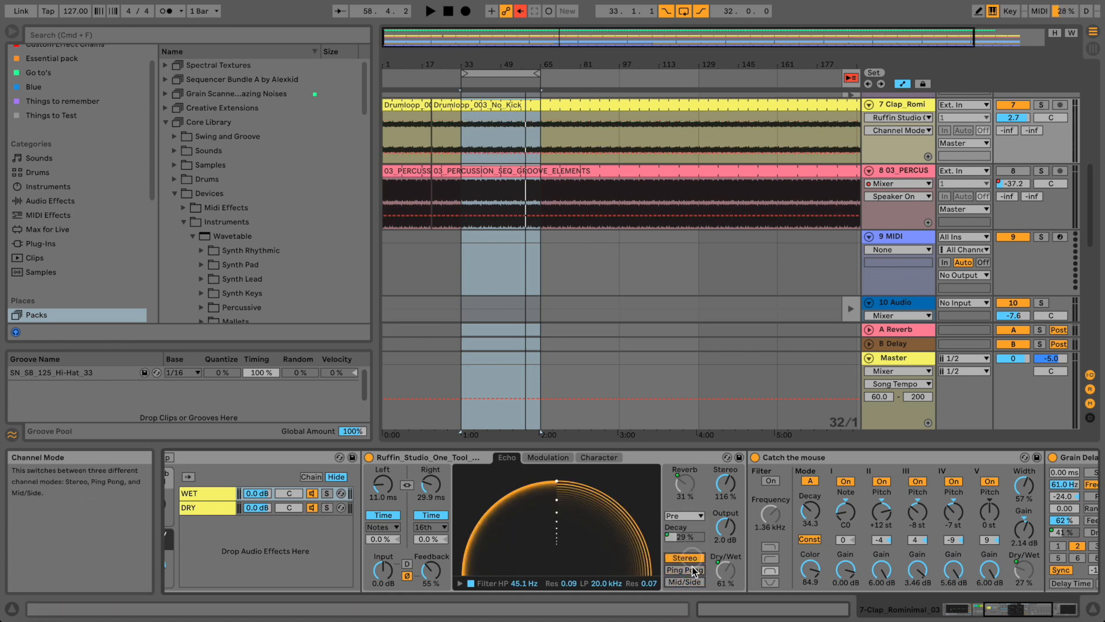
{"action": "left_click", "coordinate": [691, 582]}
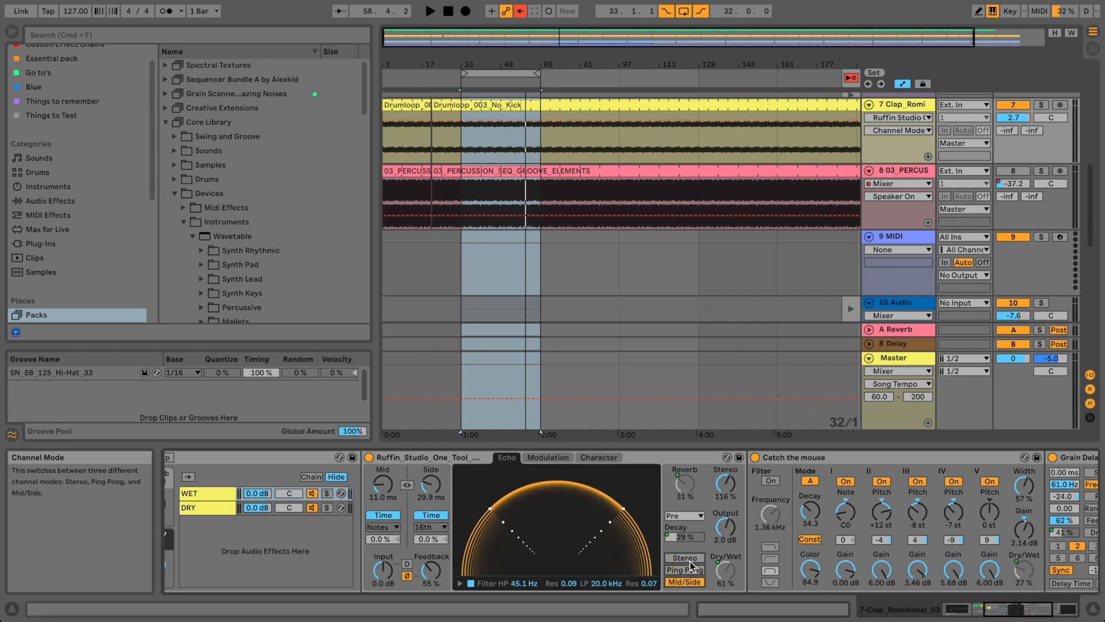
- Review the resonator and Grain Delay settings, and deactivate the Catch the mouse resonator and the echo device so only Grain Delay processes the signal
{"action": "left_click", "coordinate": [778, 467]}
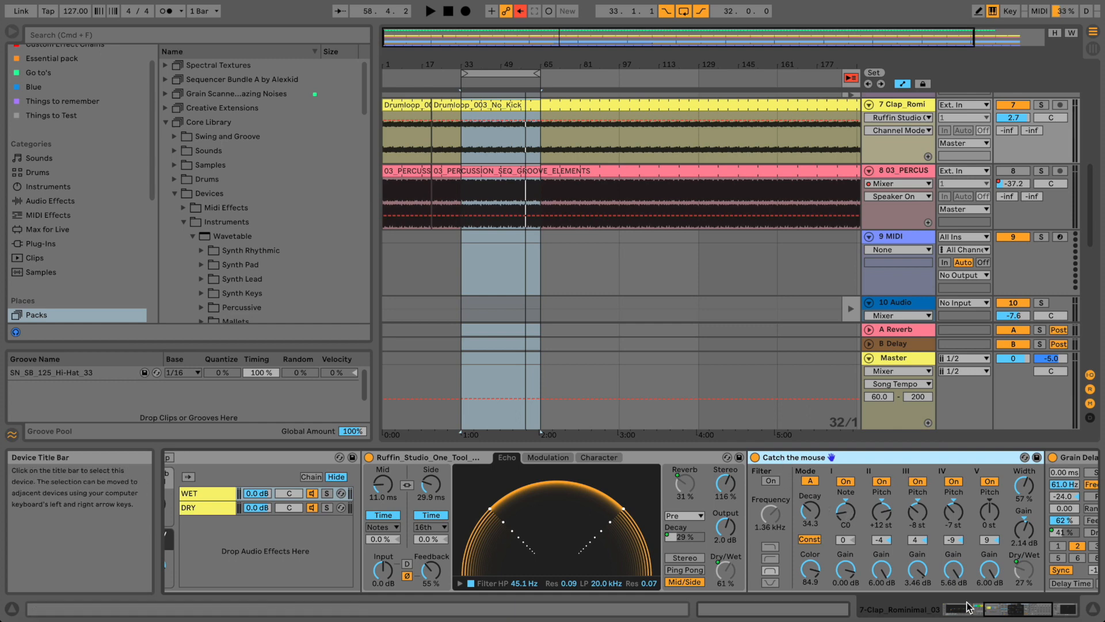
{"action": "left_click_drag", "start_coordinate": [990, 612], "coordinate": [1010, 611]}
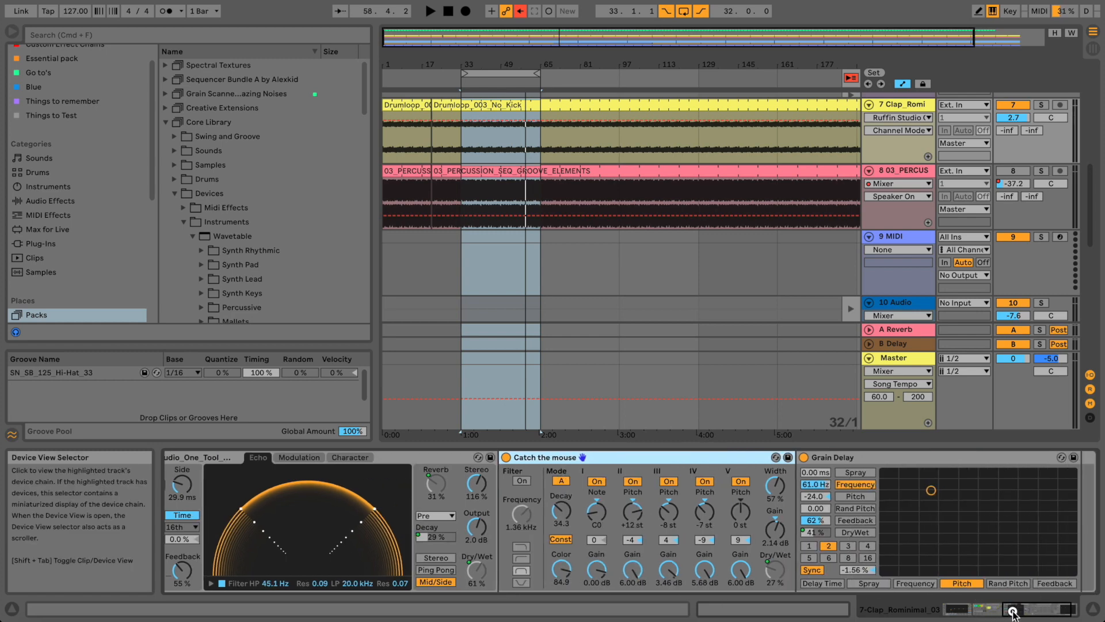
{"action": "left_click", "coordinate": [849, 461]}
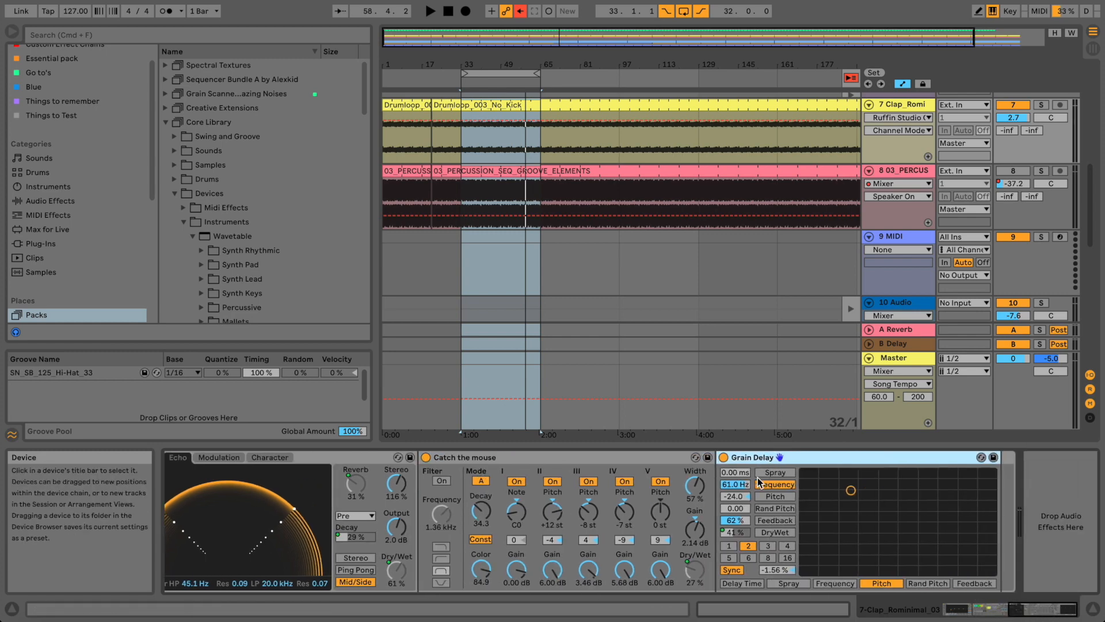
{"action": "left_click", "coordinate": [742, 535]}
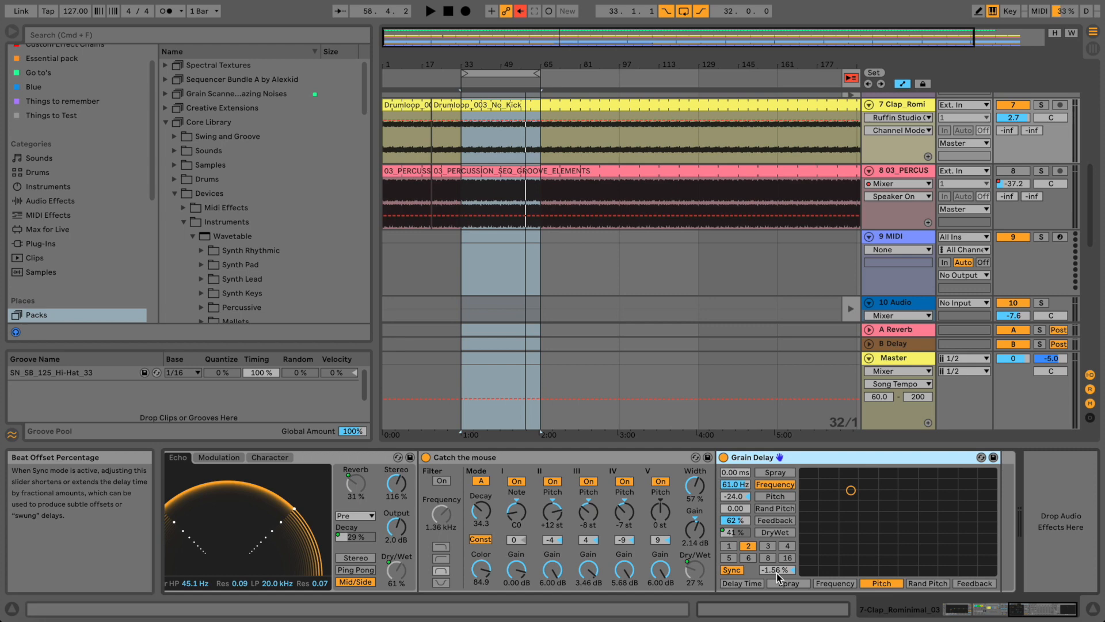
{"action": "left_click", "coordinate": [1038, 611]}
{"action": "mouse_move", "coordinate": [1039, 612]}
{"action": "left_mouse_down"}
{"action": "mouse_move", "coordinate": [1023, 611]}
{"action": "mouse_move", "coordinate": [1038, 613]}
{"action": "left_mouse_up"}
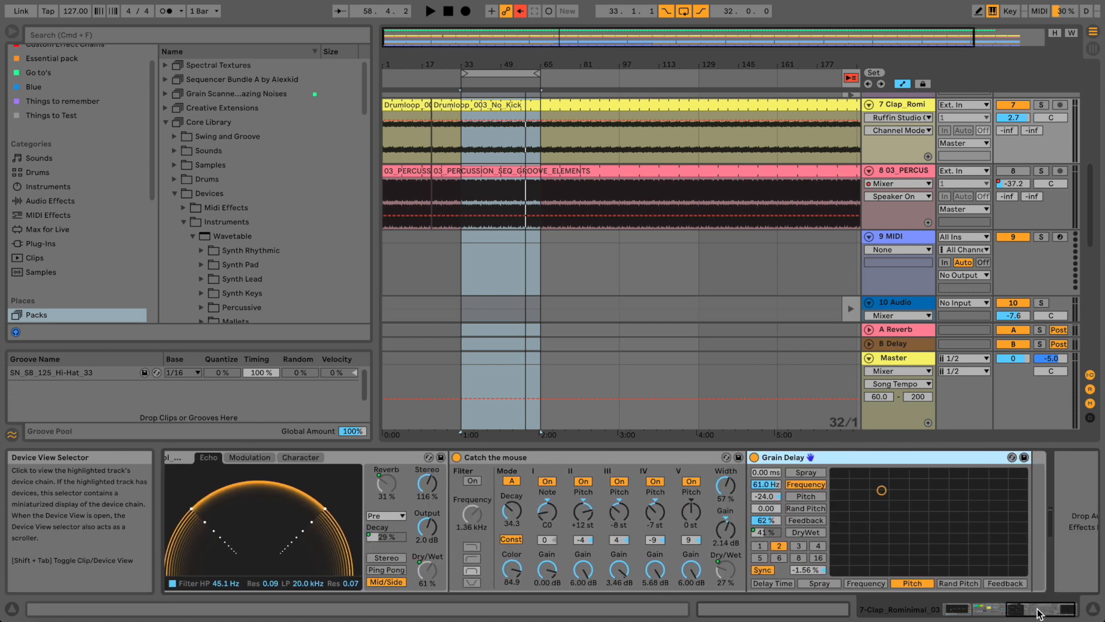
{"action": "left_click", "coordinate": [457, 457]}
{"action": "left_click_drag", "start_coordinate": [1036, 610], "coordinate": [1019, 610]}
{"action": "left_click", "coordinate": [298, 457]}
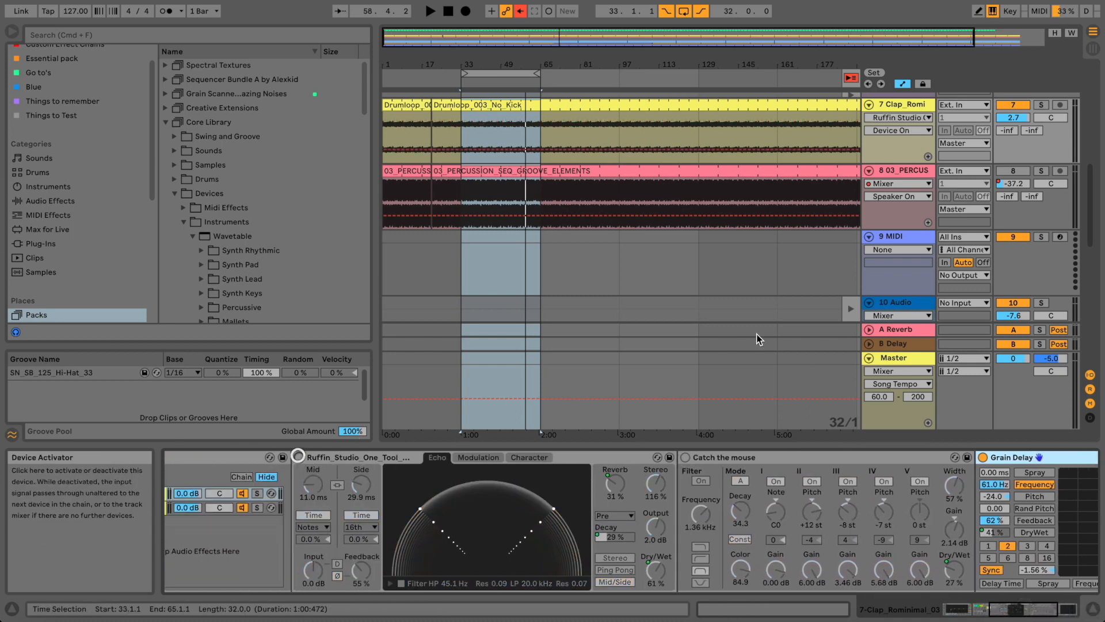
- Solo clap track 7, start playback and set the rack's GRAIN DRY/WET macro to 98%
{"action": "left_click", "coordinate": [1041, 104]}
{"action": "key", "text": "space"}
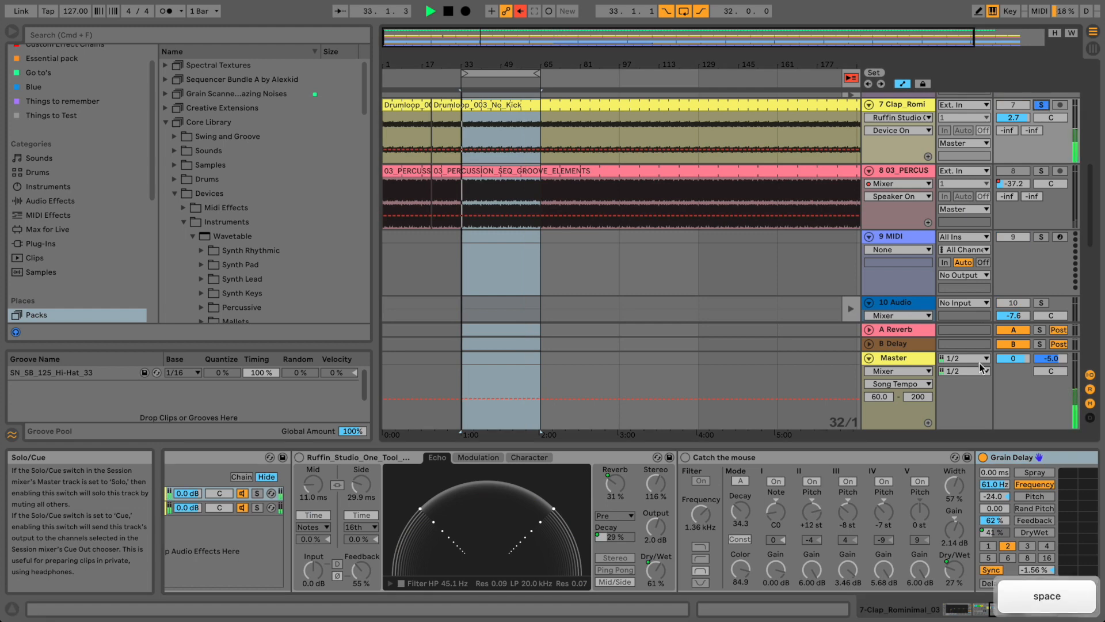
{"action": "left_click_drag", "start_coordinate": [1004, 614], "coordinate": [976, 603]}
{"action": "left_click", "coordinate": [375, 502]}
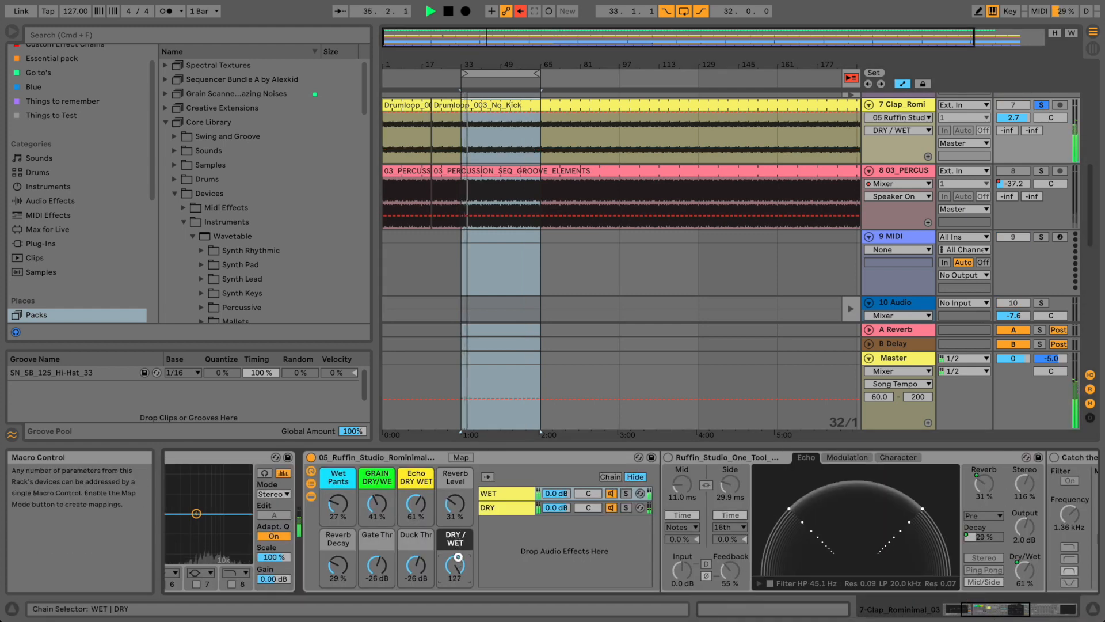
{"action": "mouse_move", "coordinate": [375, 502]}
{"action": "left_mouse_down"}
{"action": "mouse_move", "coordinate": [375, 466]}
{"action": "mouse_move", "coordinate": [375, 480]}
{"action": "left_mouse_up"}
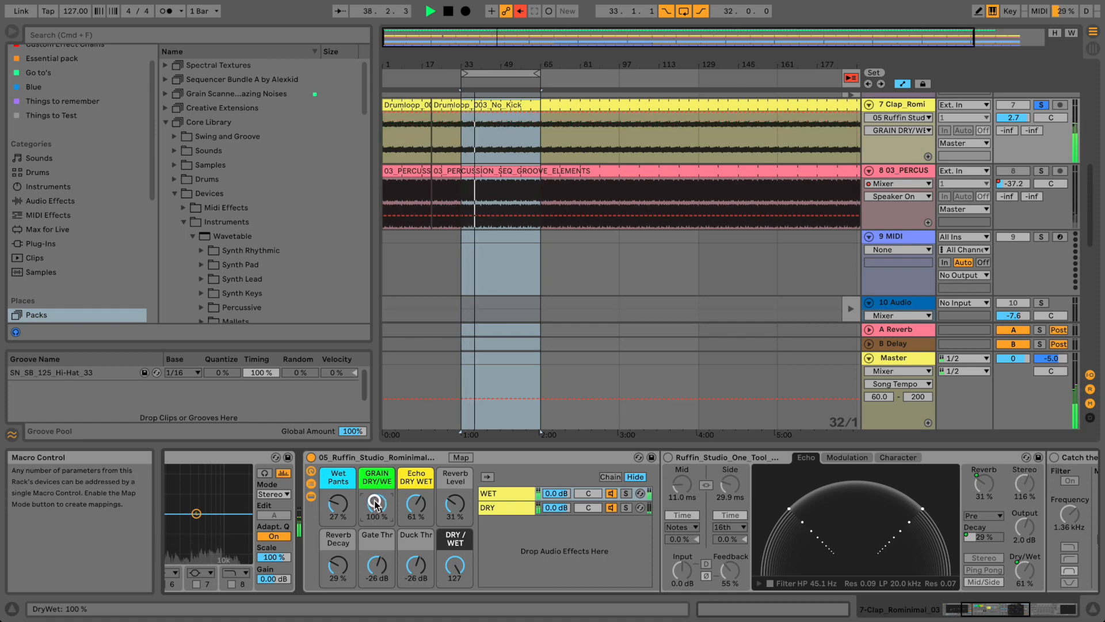
{"action": "left_click", "coordinate": [1024, 613]}
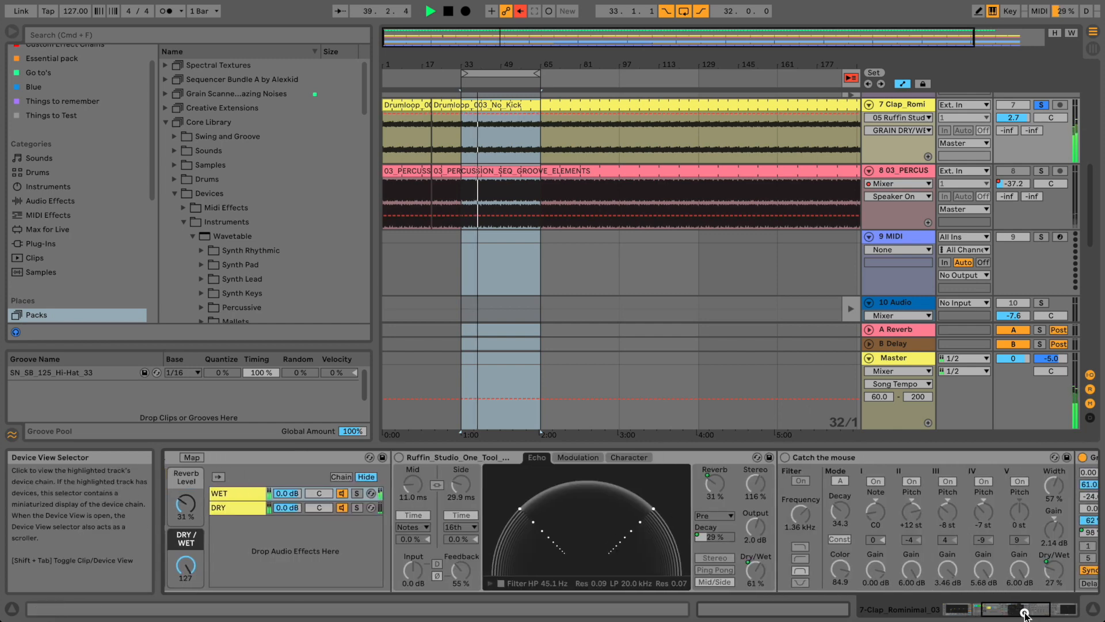
{"action": "left_click_drag", "start_coordinate": [1025, 614], "coordinate": [1044, 611]}
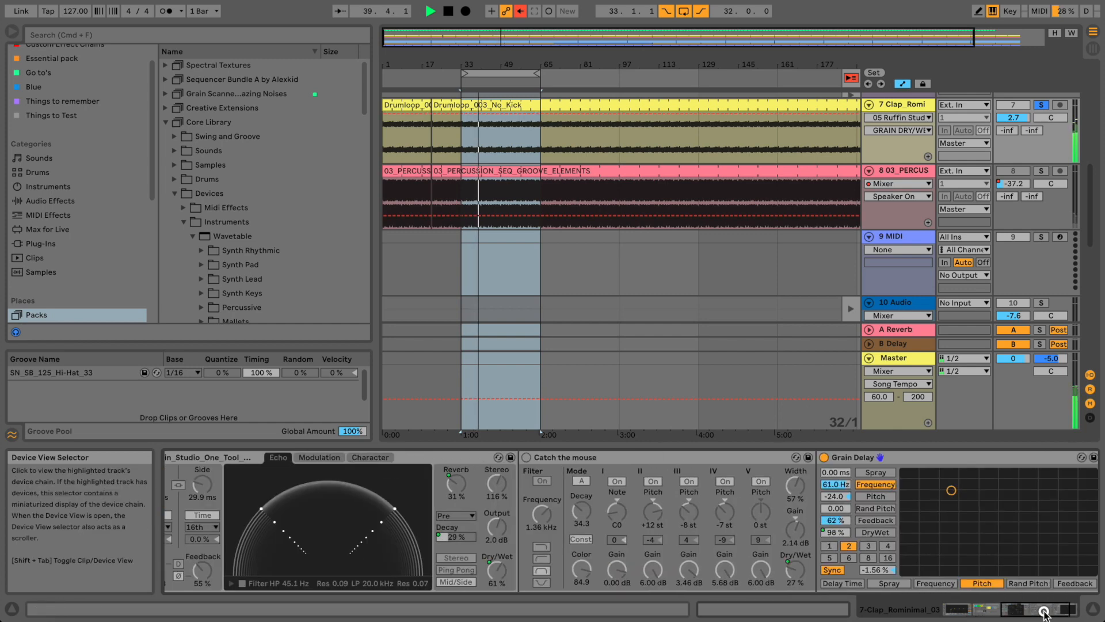
- Reactivate the Catch the mouse resonator and set clap track 7's A-Reverb send to -9.4 dB
{"action": "left_click", "coordinate": [525, 457]}
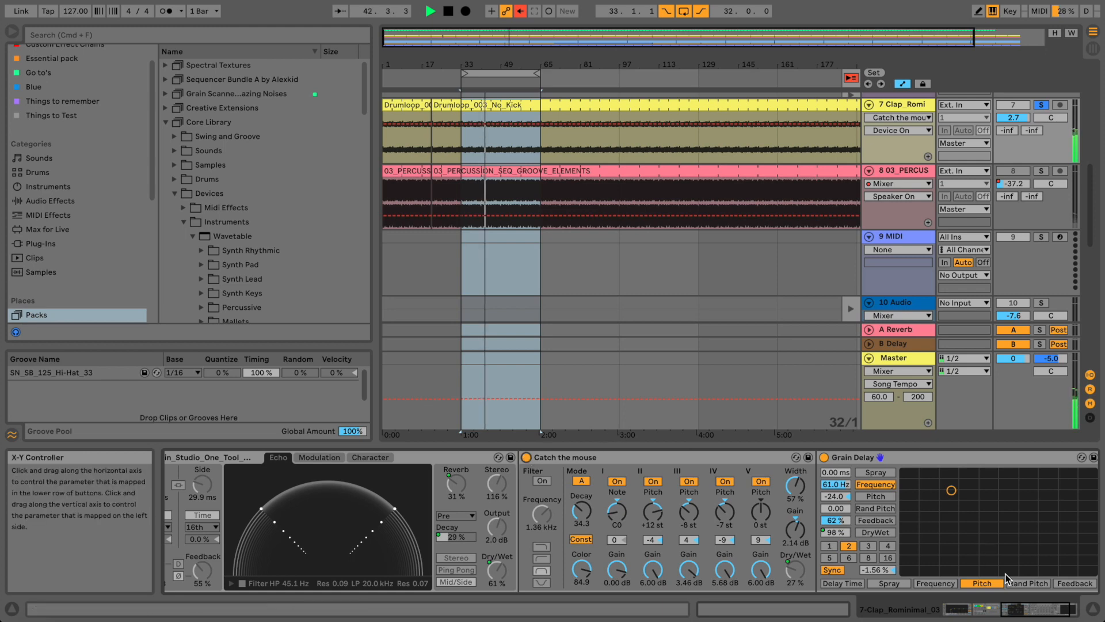
{"action": "left_click_drag", "start_coordinate": [1036, 606], "coordinate": [1003, 607]}
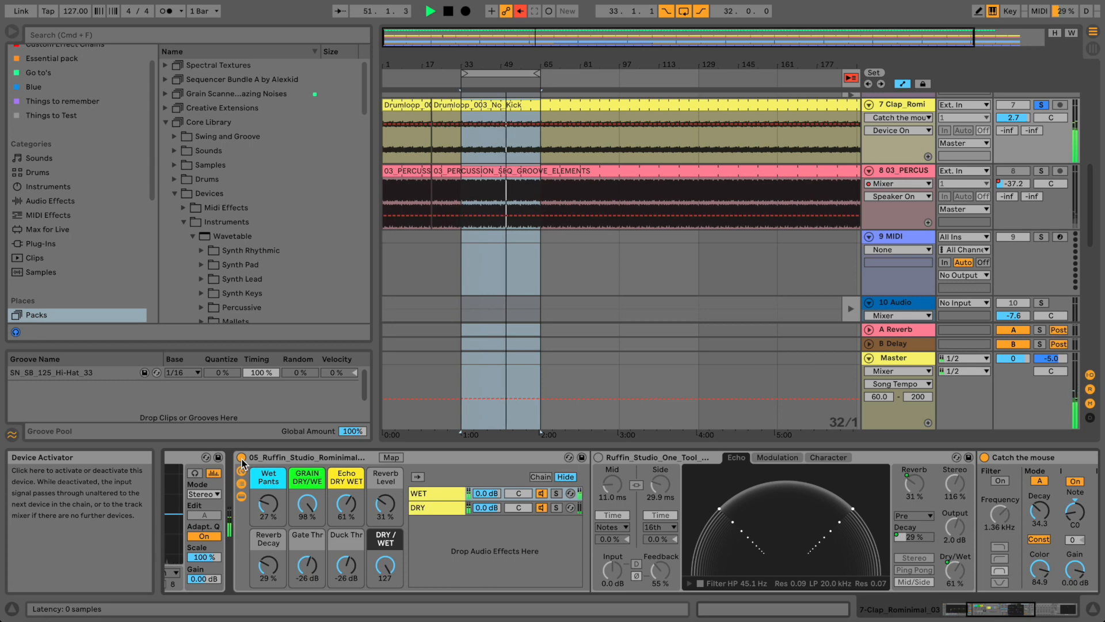
{"action": "left_click_drag", "start_coordinate": [1012, 131], "coordinate": [1012, 129]}
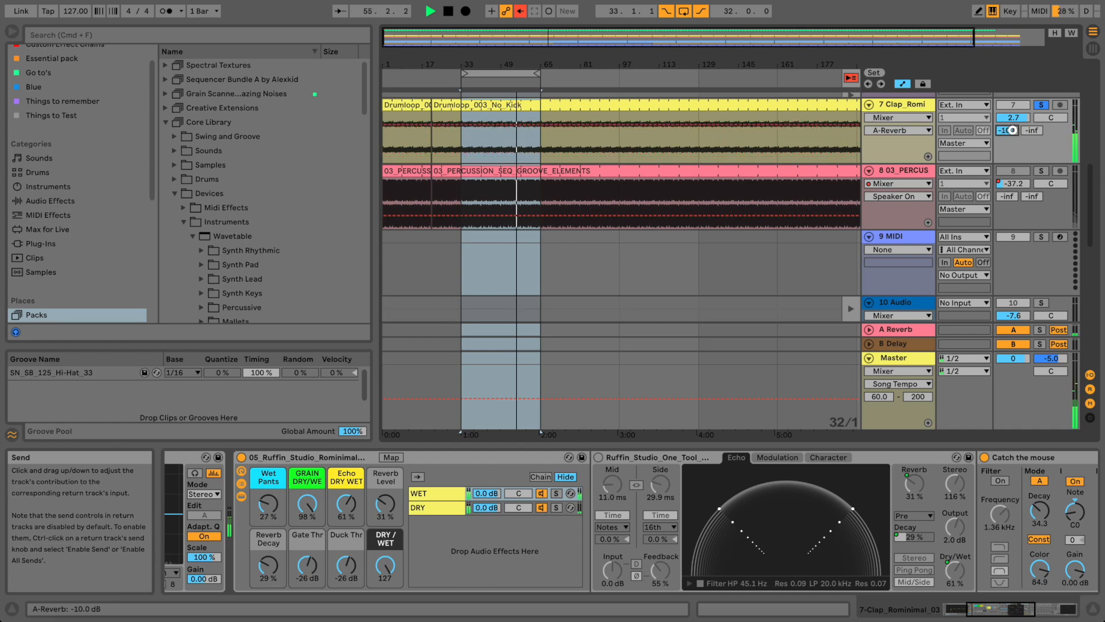
{"action": "left_click_drag", "start_coordinate": [1012, 130], "coordinate": [1012, 128]}
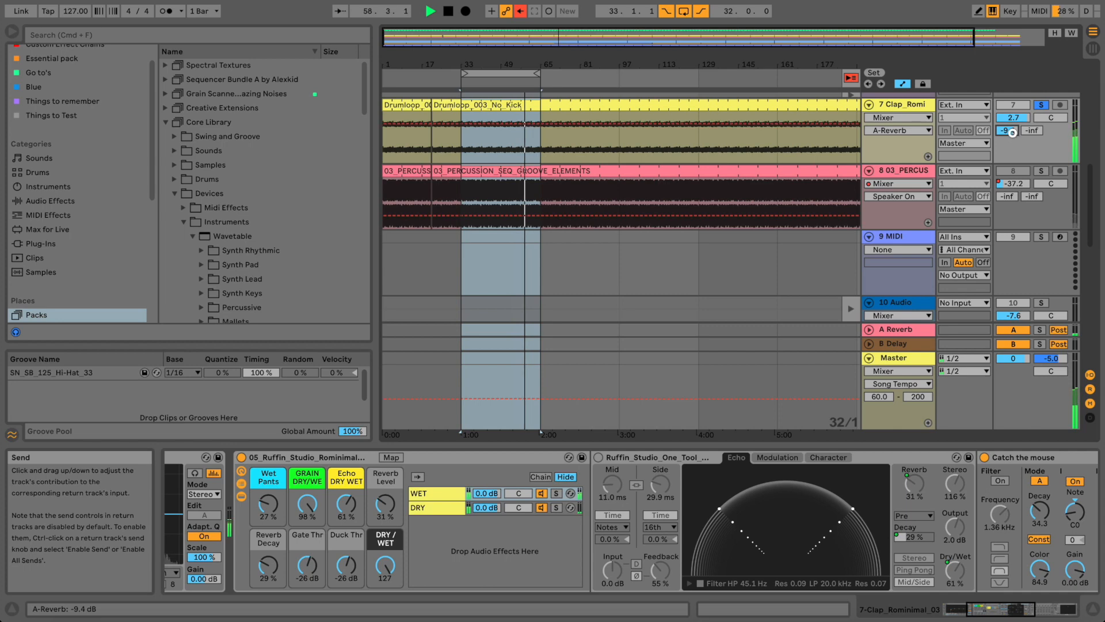
{"action": "left_click_drag", "start_coordinate": [1012, 133], "coordinate": [1013, 136]}
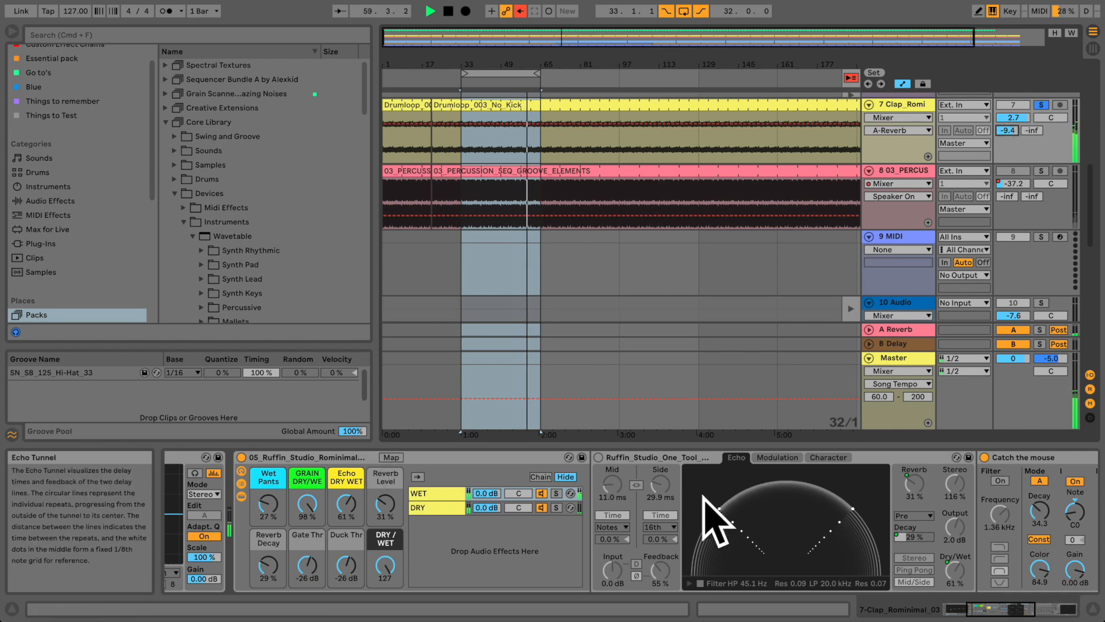
- Deactivate the Catch the mouse resonator and replay the loop from bar 33 to hear Grain Delay alone
{"action": "left_click_drag", "start_coordinate": [987, 613], "coordinate": [1014, 615]}
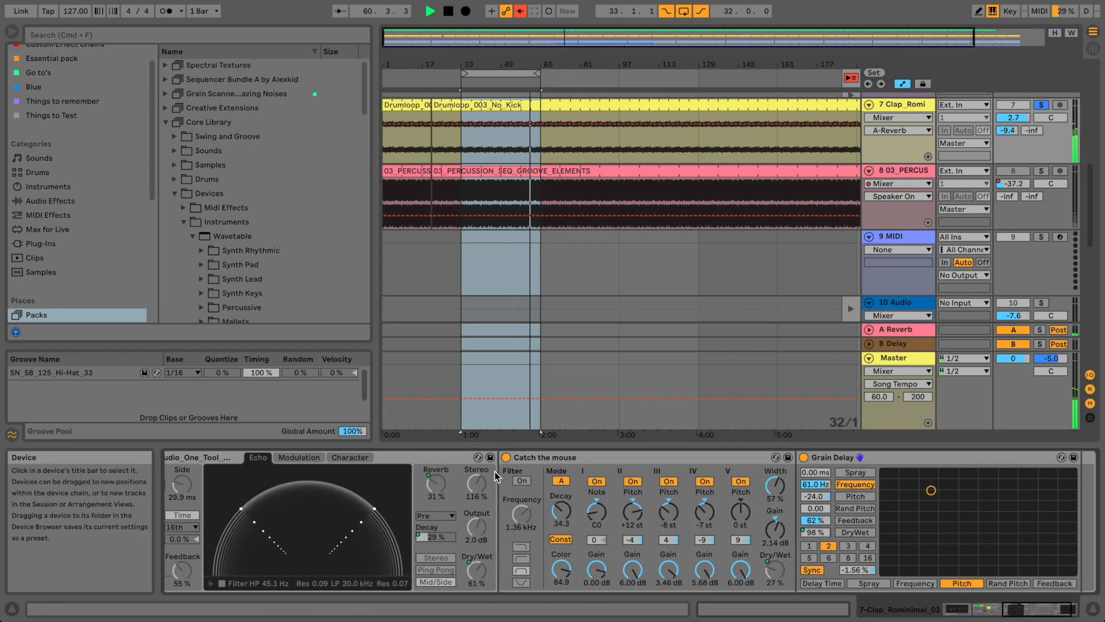
{"action": "left_click", "coordinate": [506, 457]}
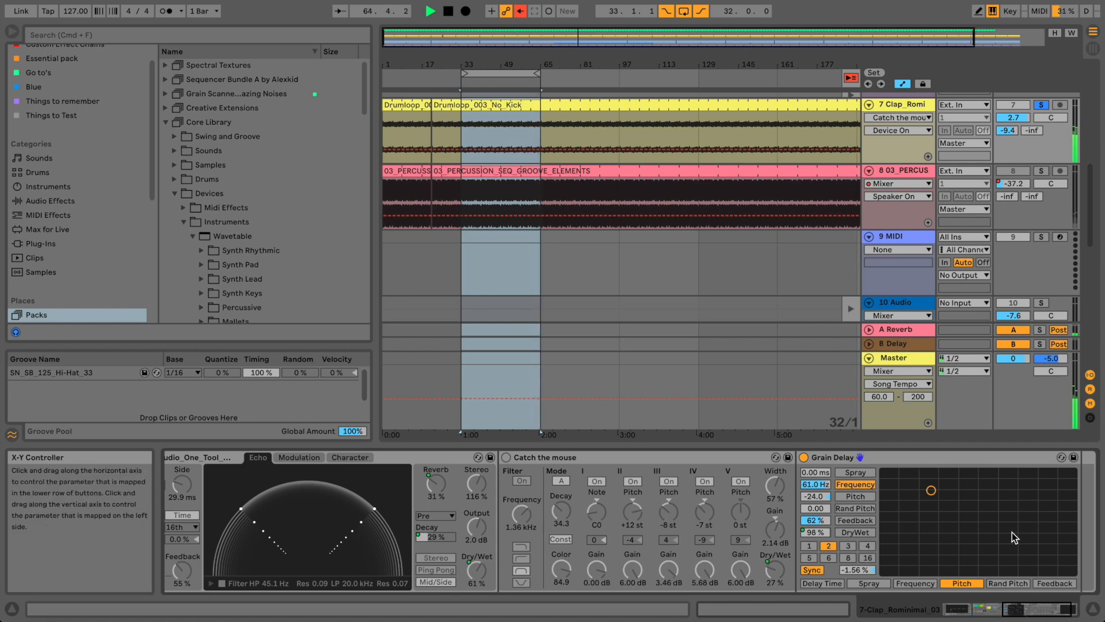
{"action": "mouse_move", "coordinate": [1041, 606]}
{"action": "left_mouse_down"}
{"action": "mouse_move", "coordinate": [1004, 593]}
{"action": "mouse_move", "coordinate": [995, 607]}
{"action": "mouse_move", "coordinate": [1052, 609]}
{"action": "left_mouse_up"}
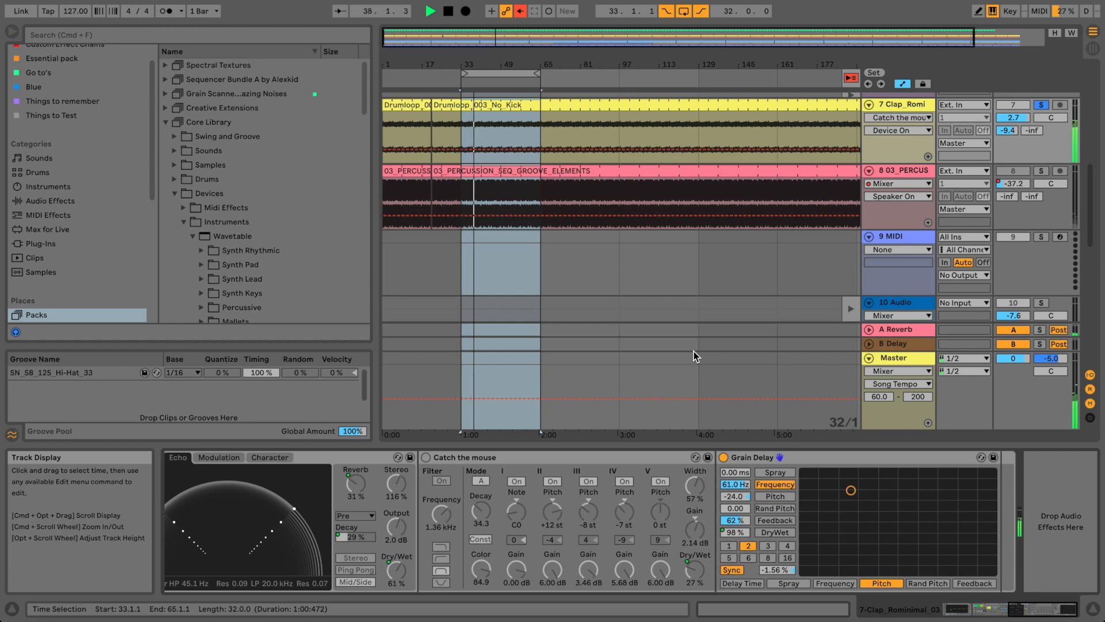
{"action": "key", "text": "space"}
{"action": "key", "text": "space"}
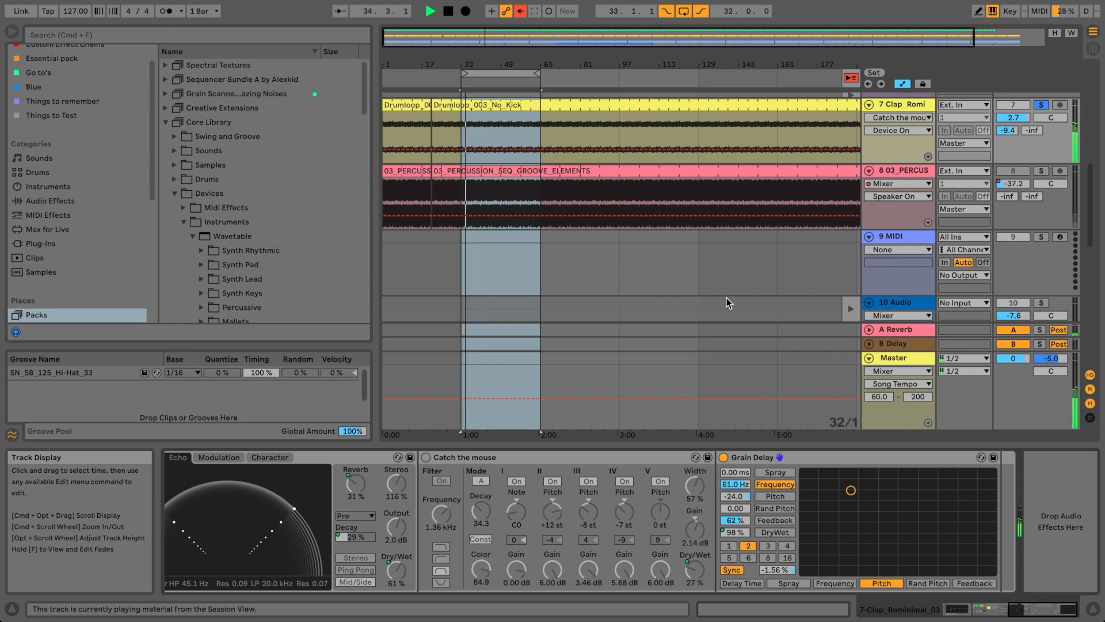
{"action": "left_click", "coordinate": [753, 457]}
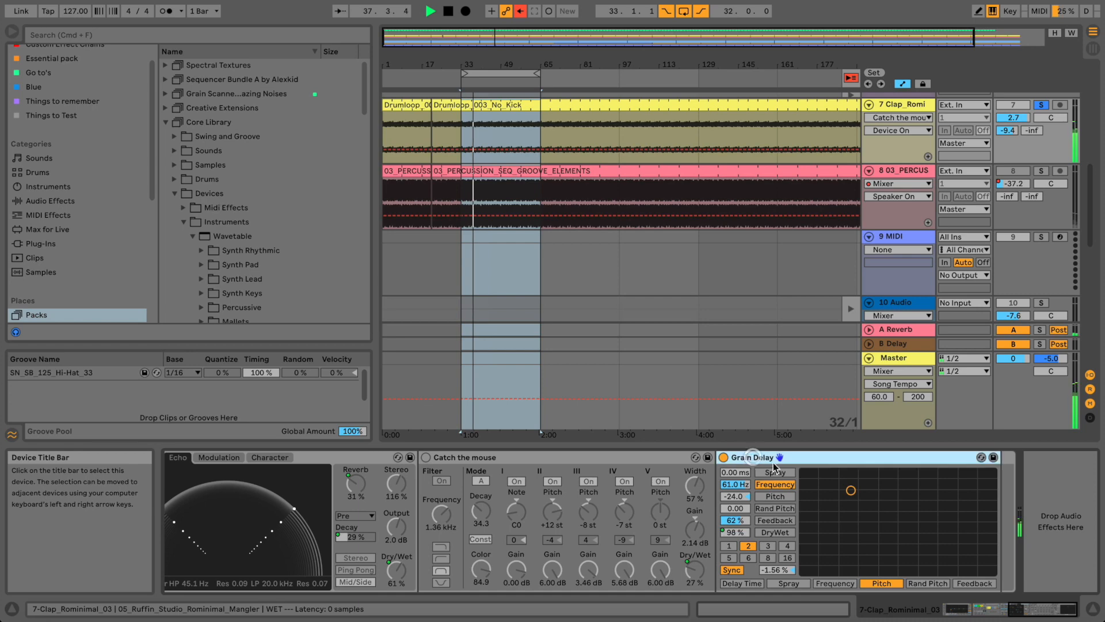
{"action": "left_click_drag", "start_coordinate": [1028, 609], "coordinate": [1023, 609]}
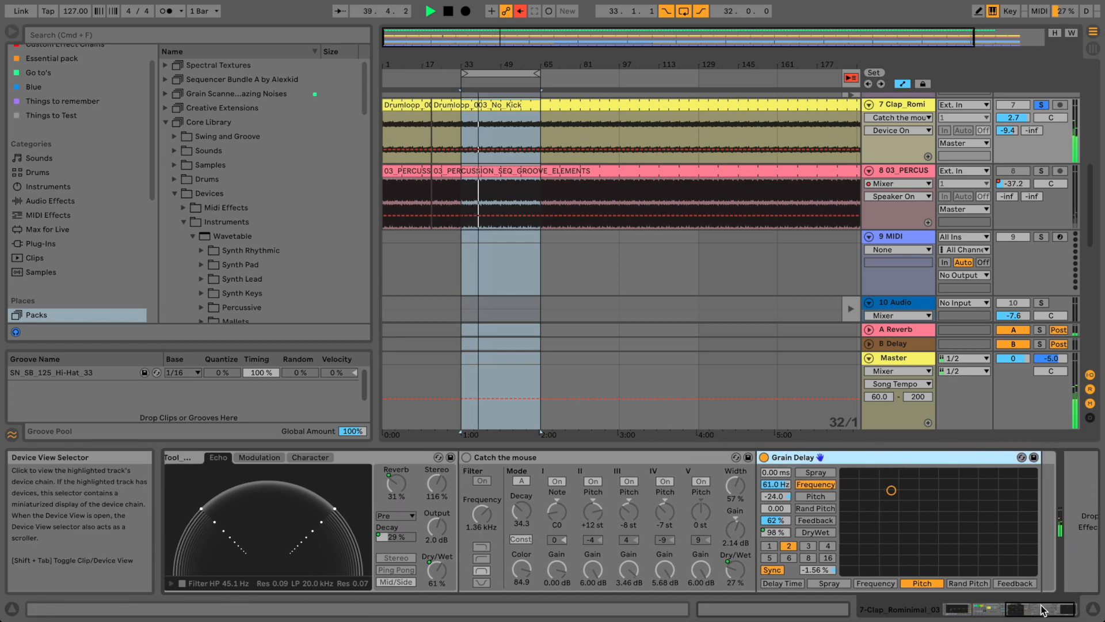
{"action": "mouse_move", "coordinate": [1040, 606]}
{"action": "left_mouse_down"}
{"action": "mouse_move", "coordinate": [1002, 608]}
{"action": "mouse_move", "coordinate": [1032, 610]}
{"action": "left_mouse_up"}
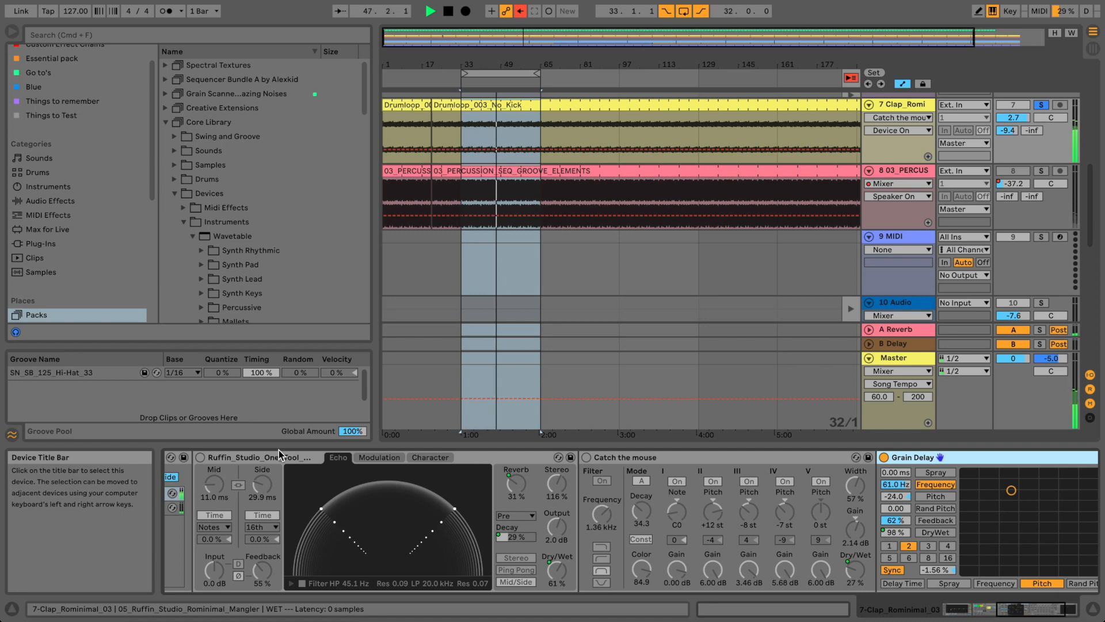
{"action": "mouse_move", "coordinate": [1022, 614]}
{"action": "left_mouse_down"}
{"action": "mouse_move", "coordinate": [972, 611]}
{"action": "mouse_move", "coordinate": [1036, 614]}
{"action": "left_mouse_up"}
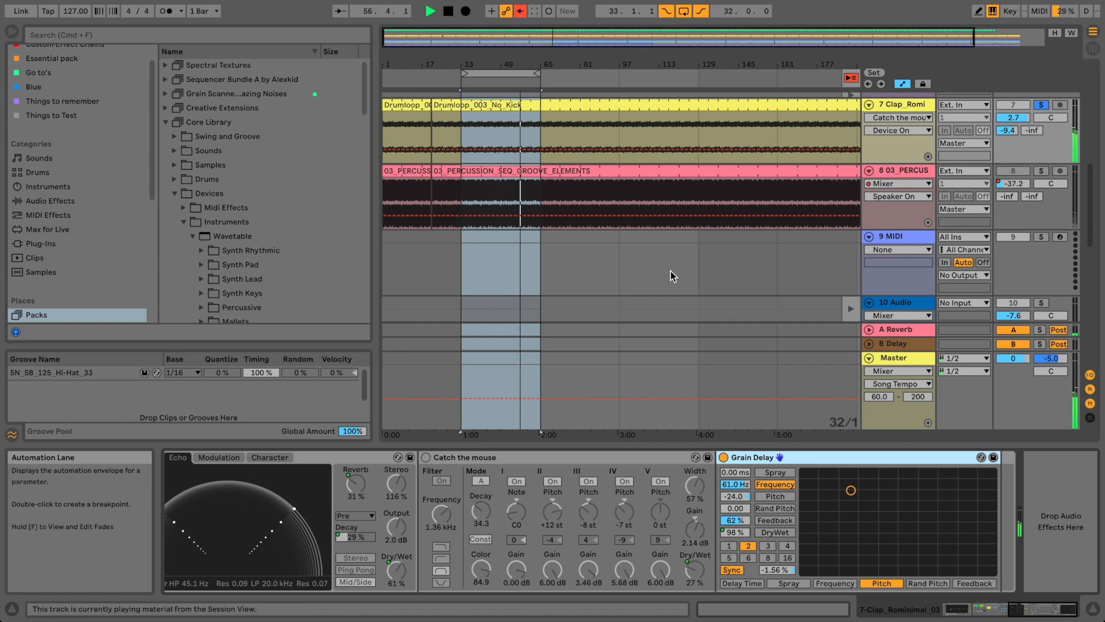
{"action": "left_click", "coordinate": [755, 0]}
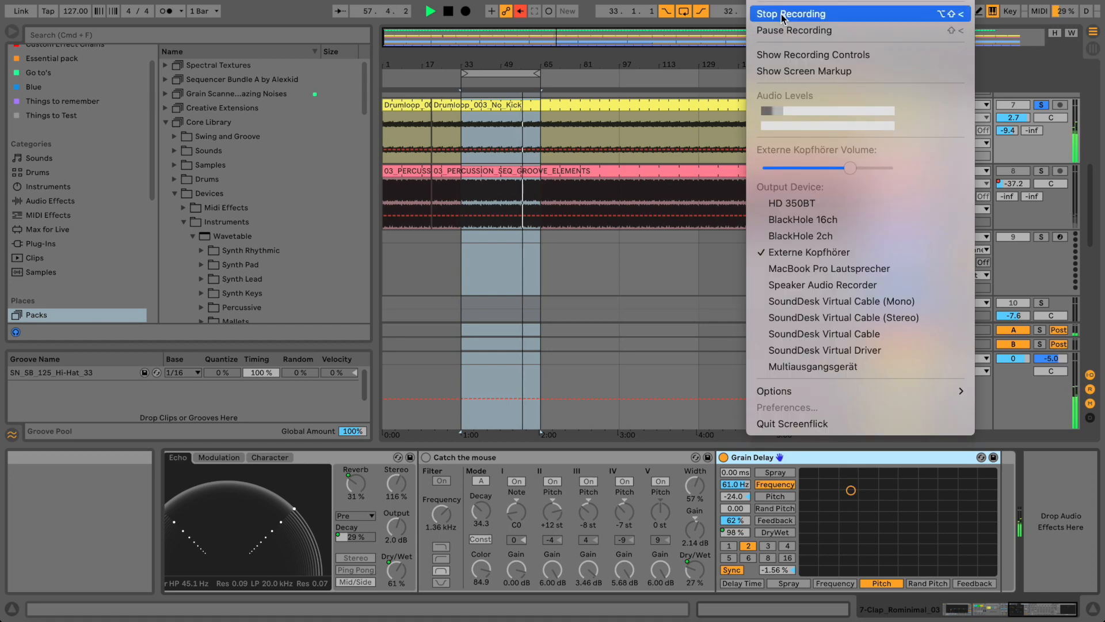
- Add kick track 1 and track 2 to the soloed clap track, and set the kick's volume to -0.8 dB
{"action": "left_click", "coordinate": [1046, 108]}
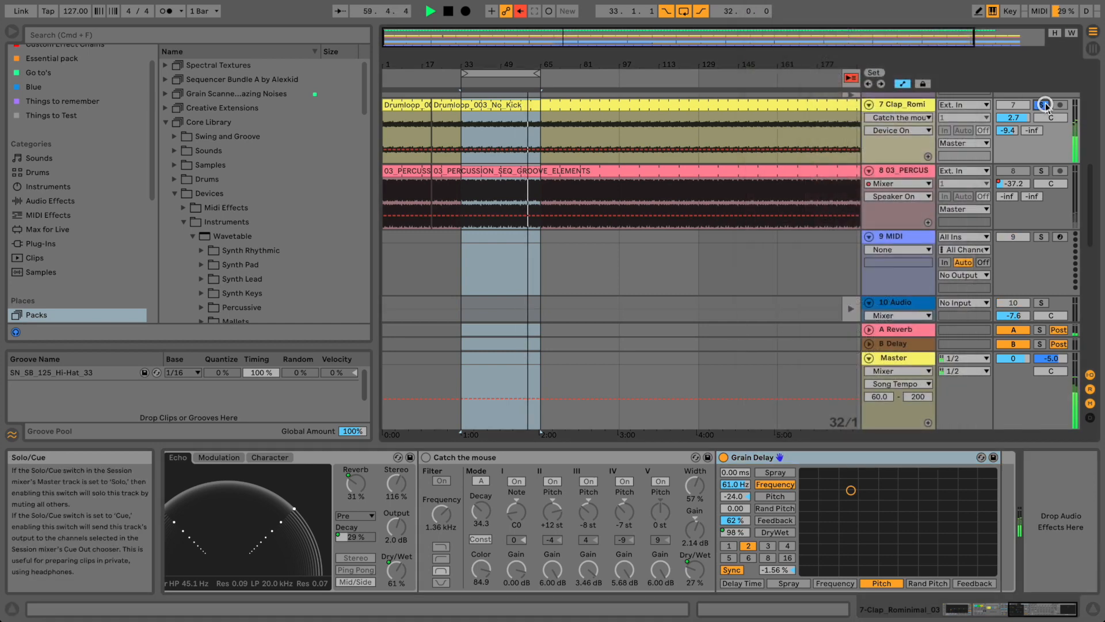
{"action": "scroll", "coordinate": [1046, 105], "scroll_direction": "up", "scroll_amount": 10}
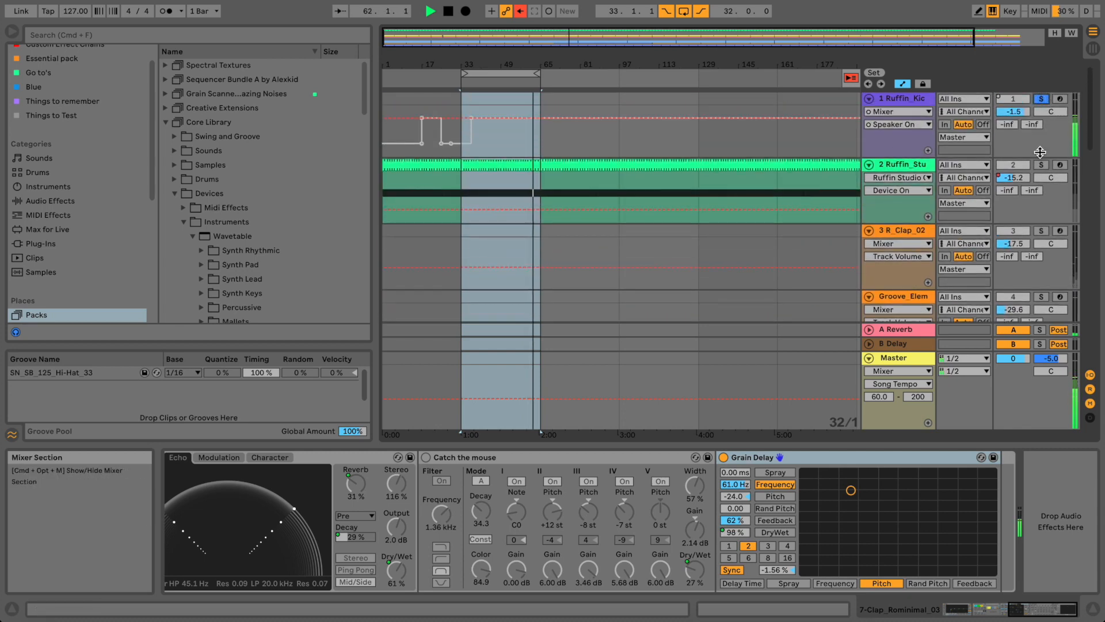
{"action": "left_click_drag", "start_coordinate": [1024, 113], "coordinate": [1024, 110]}
{"action": "scroll", "coordinate": [1021, 179], "scroll_direction": "down", "scroll_amount": 1}
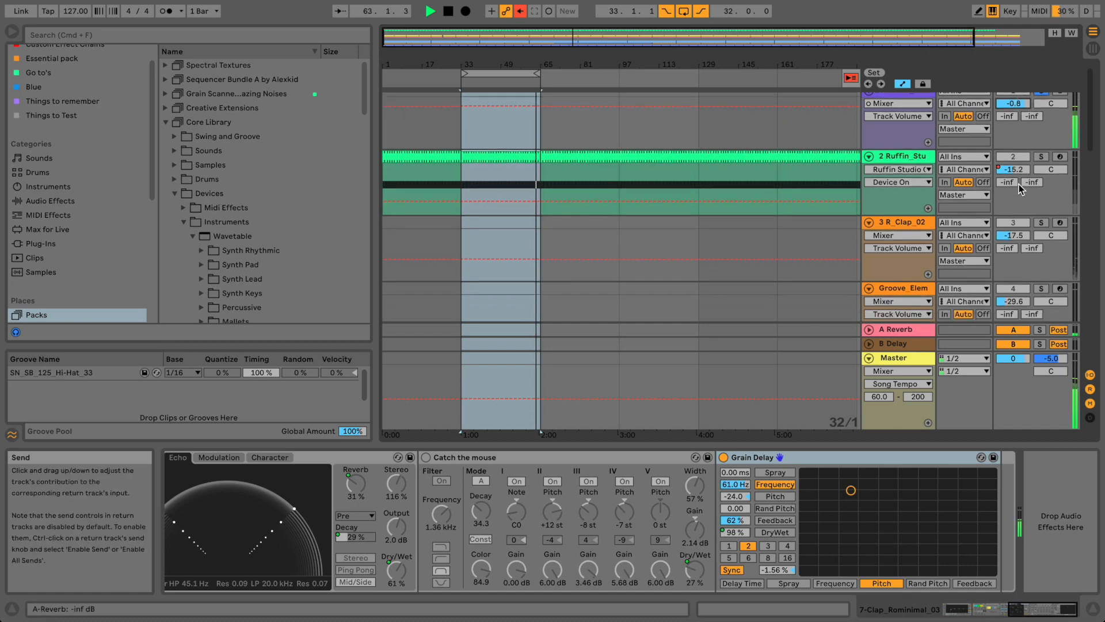
{"action": "left_click", "coordinate": [1038, 158], "text": "super"}
- Set clap track 7's volume to 1.6 dB, and add clap track 3 to the soloed tracks at -12.2 dB
{"action": "scroll", "coordinate": [1009, 210], "scroll_direction": "down", "scroll_amount": 5}
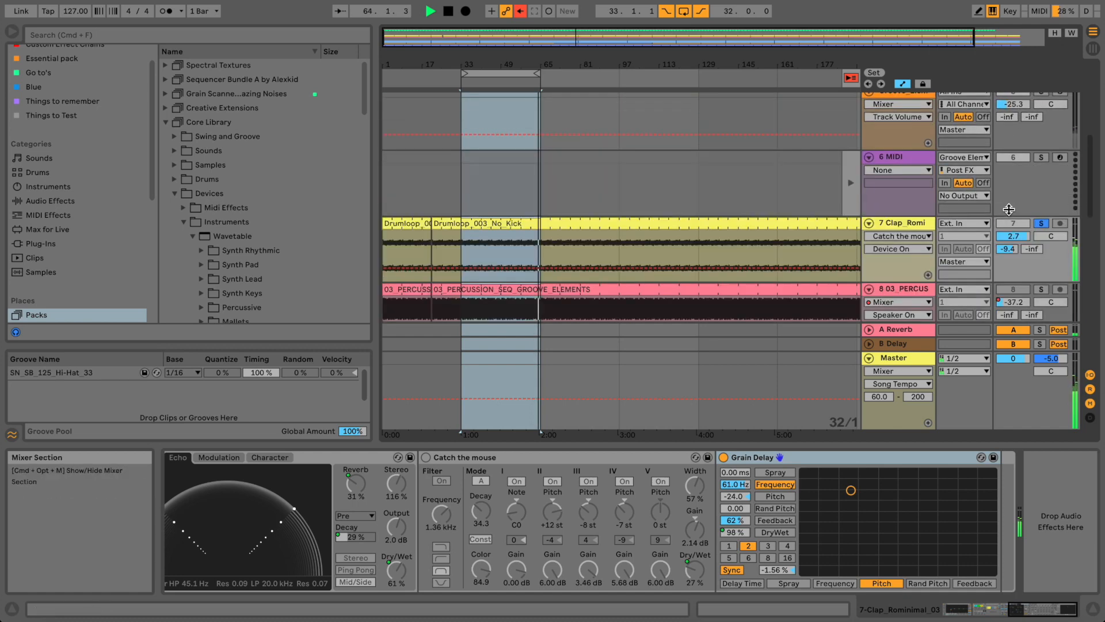
{"action": "left_click_drag", "start_coordinate": [1009, 238], "coordinate": [1009, 237]}
{"action": "scroll", "coordinate": [1013, 230], "scroll_direction": "up", "scroll_amount": 6}
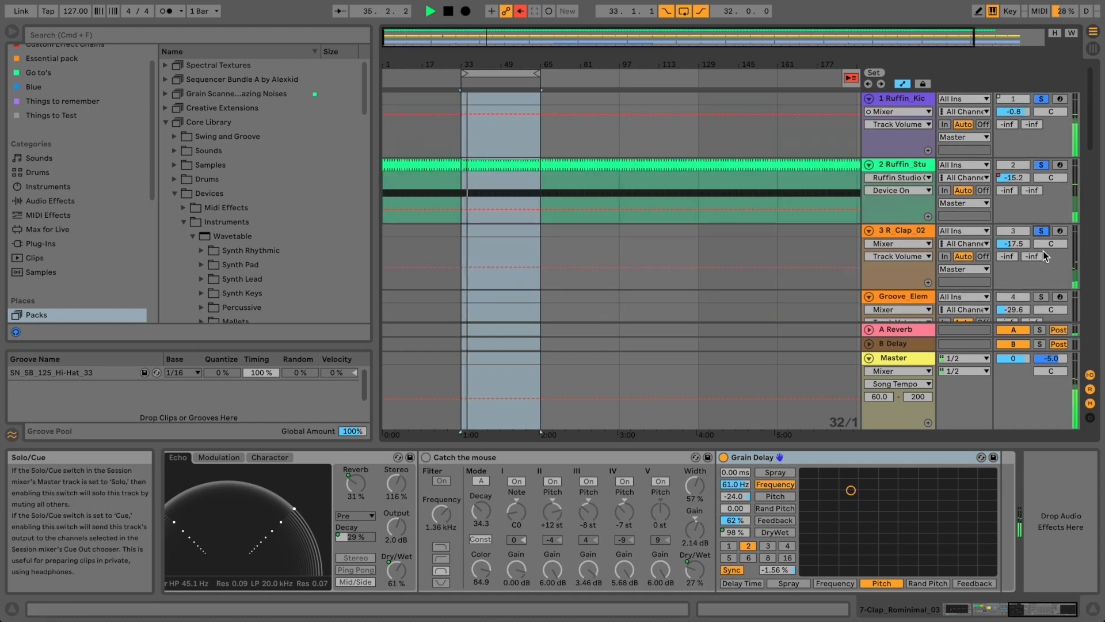
{"action": "scroll", "coordinate": [1022, 243], "scroll_direction": "up", "scroll_amount": 3}
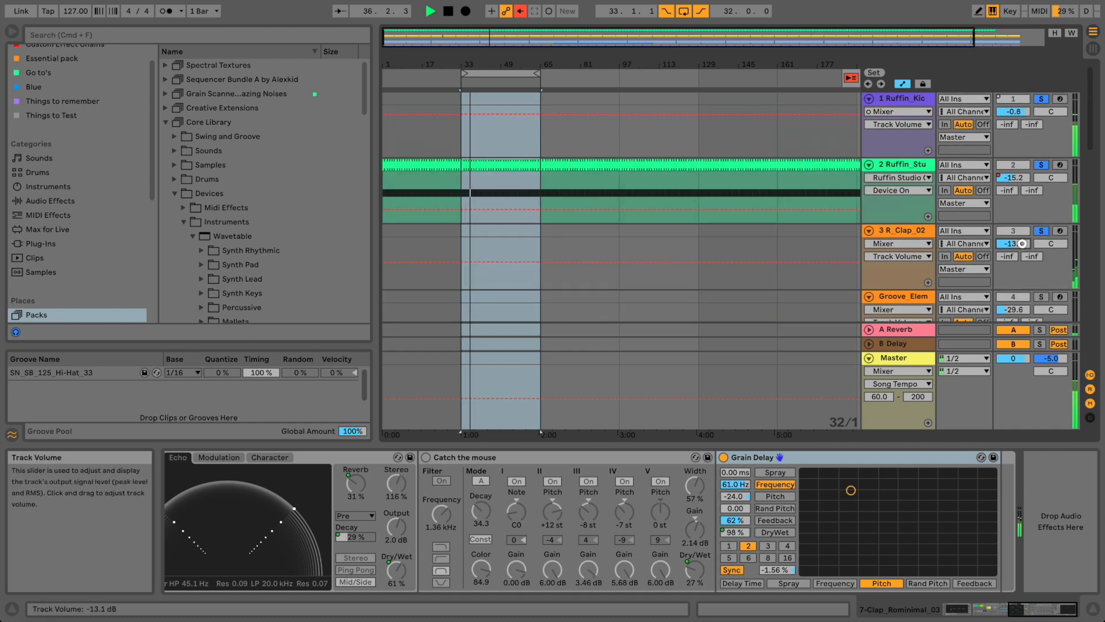
{"action": "left_click", "coordinate": [923, 231]}
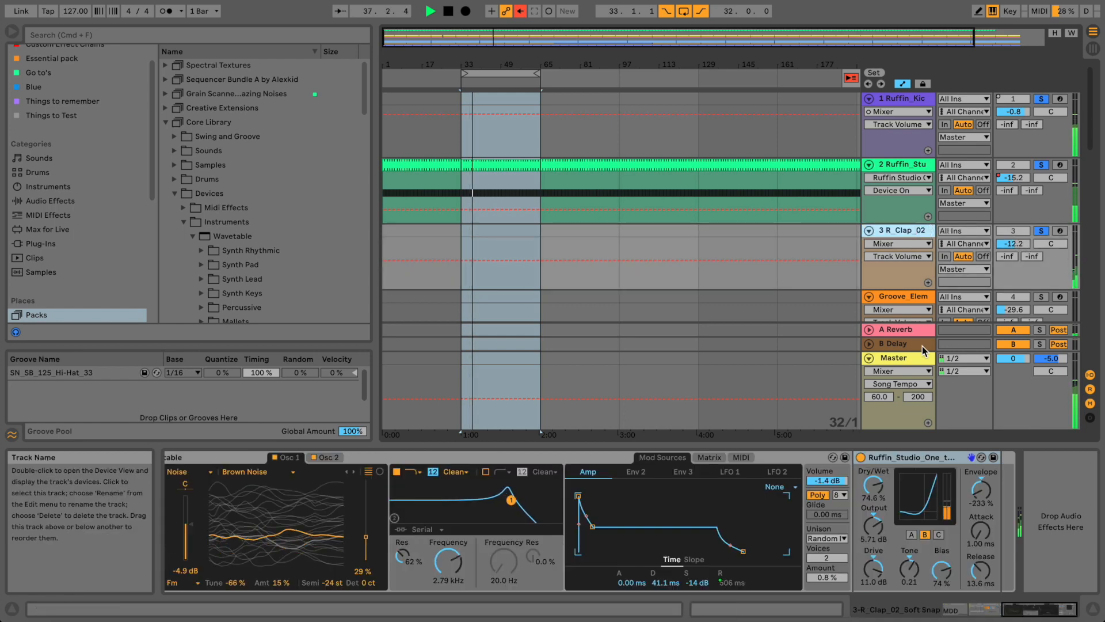
- Add group track 11 to the soloed tracks
{"action": "left_click", "coordinate": [1041, 297]}
{"action": "scroll", "coordinate": [1036, 276], "scroll_direction": "down", "scroll_amount": 10}
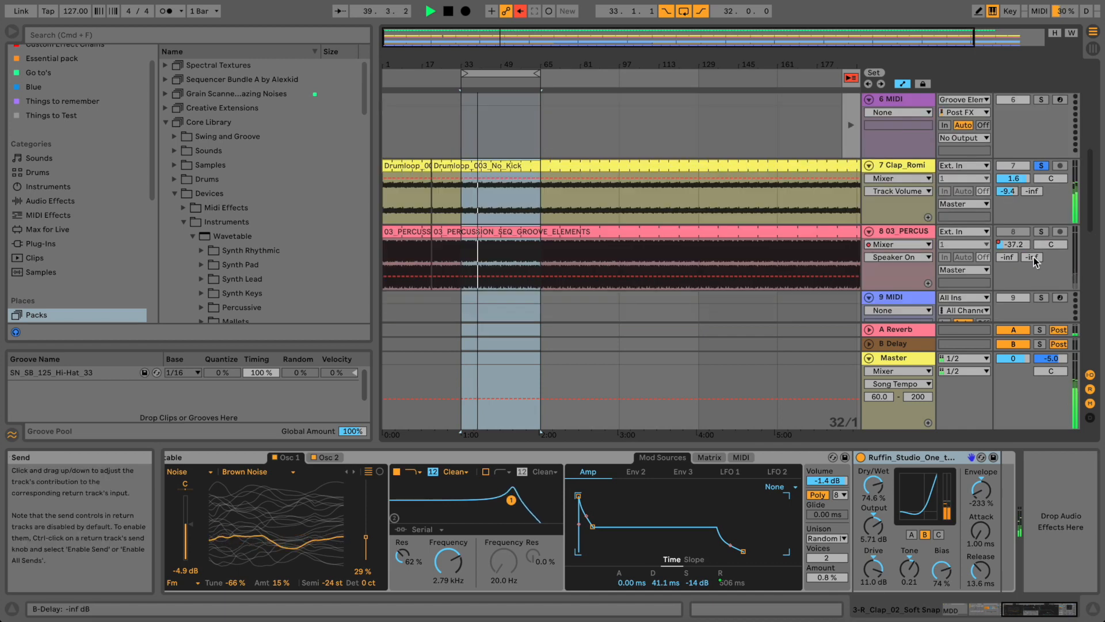
{"action": "scroll", "coordinate": [1033, 257], "scroll_direction": "up", "scroll_amount": 1}
{"action": "left_click", "coordinate": [1040, 204]}
{"action": "scroll", "coordinate": [1040, 204], "scroll_direction": "down", "scroll_amount": 5}
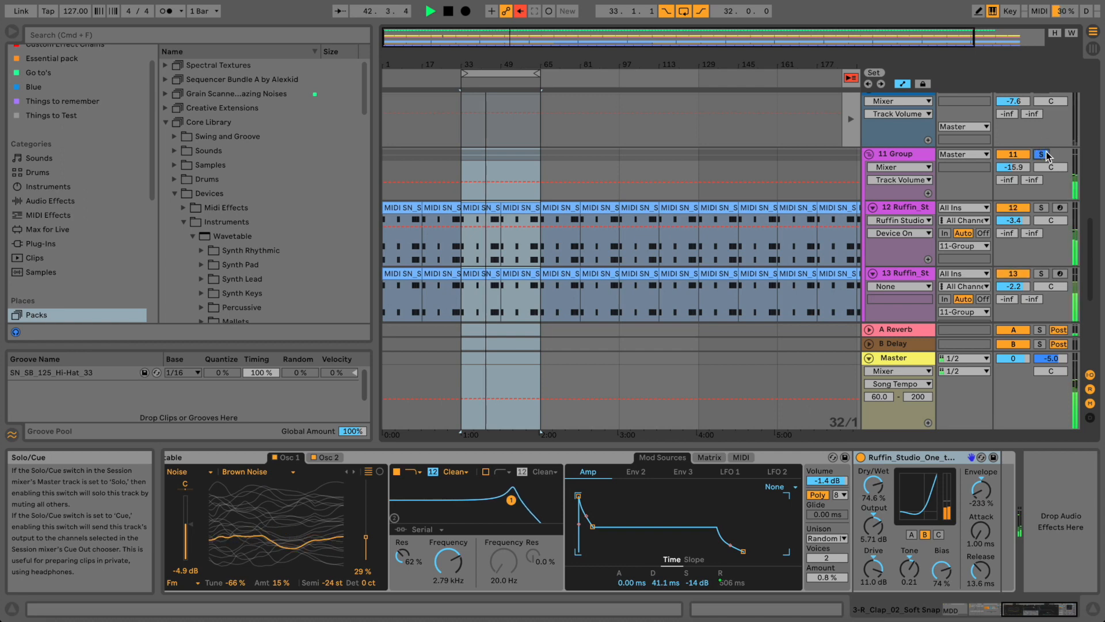
- Set group track 11's volume to -13.5 dB
{"action": "scroll", "coordinate": [1047, 153], "scroll_direction": "up", "scroll_amount": 12}
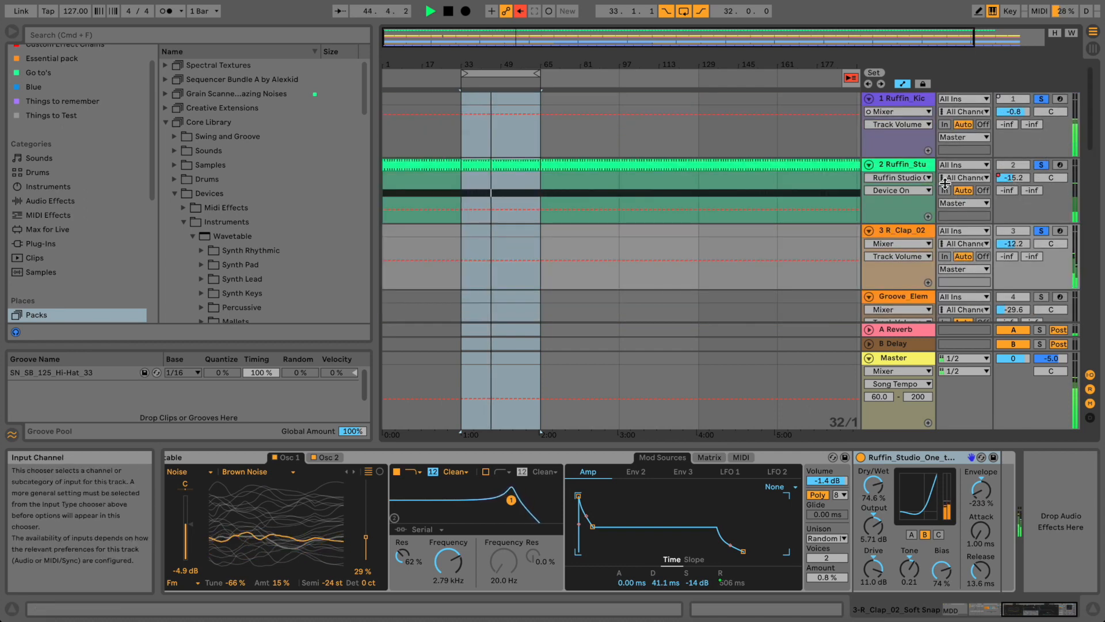
{"action": "scroll", "coordinate": [944, 174], "scroll_direction": "down", "scroll_amount": 4}
{"action": "scroll", "coordinate": [944, 174], "scroll_direction": "down", "scroll_amount": 10}
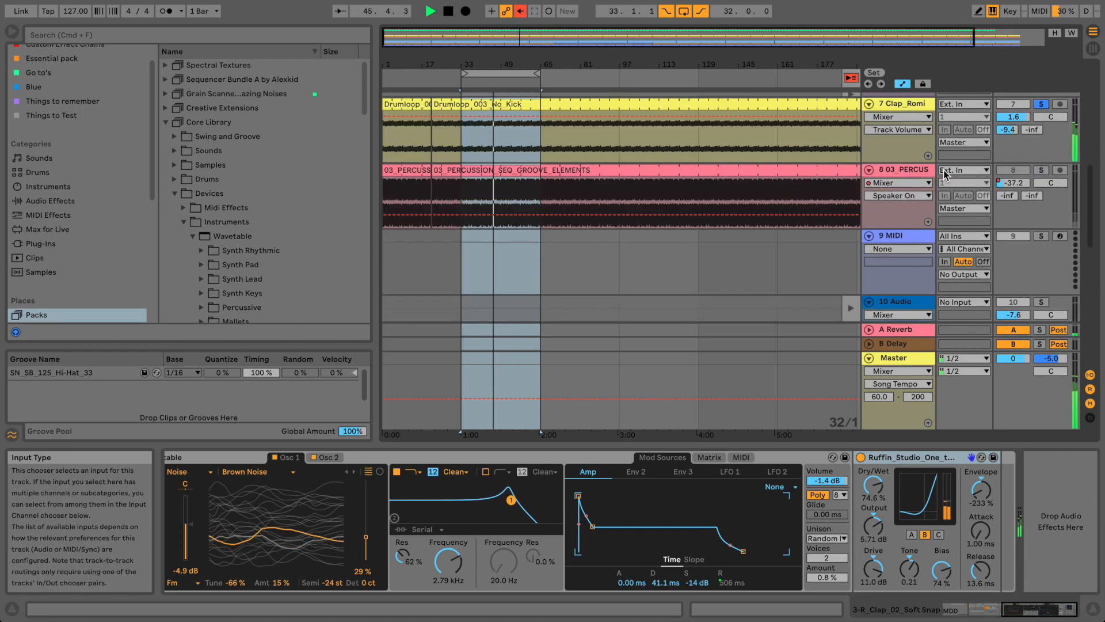
{"action": "scroll", "coordinate": [944, 174], "scroll_direction": "down", "scroll_amount": 3}
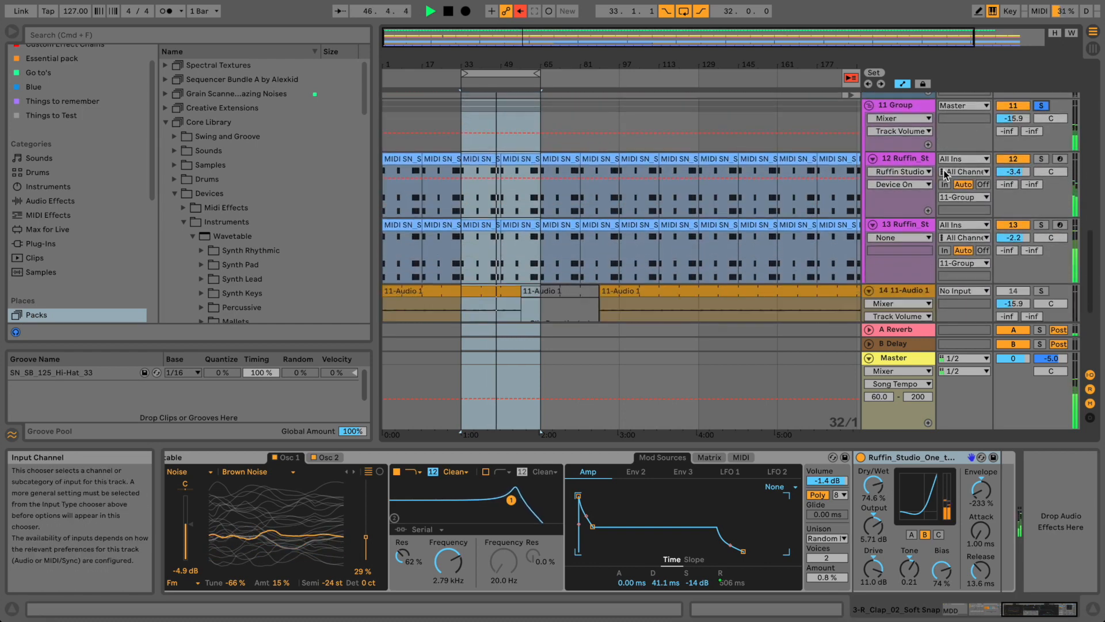
{"action": "left_click_drag", "start_coordinate": [1020, 124], "coordinate": [1020, 120]}
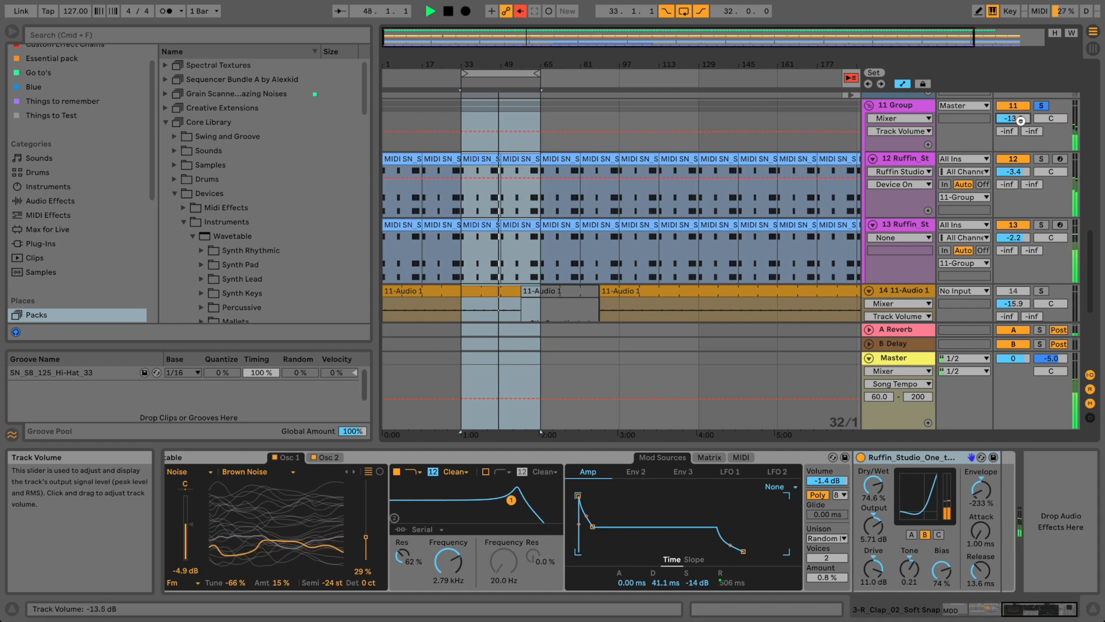
- Add audio track 14 and percussion loop track 16 to the soloed tracks
{"action": "scroll", "coordinate": [1030, 184], "scroll_direction": "down", "scroll_amount": 2}
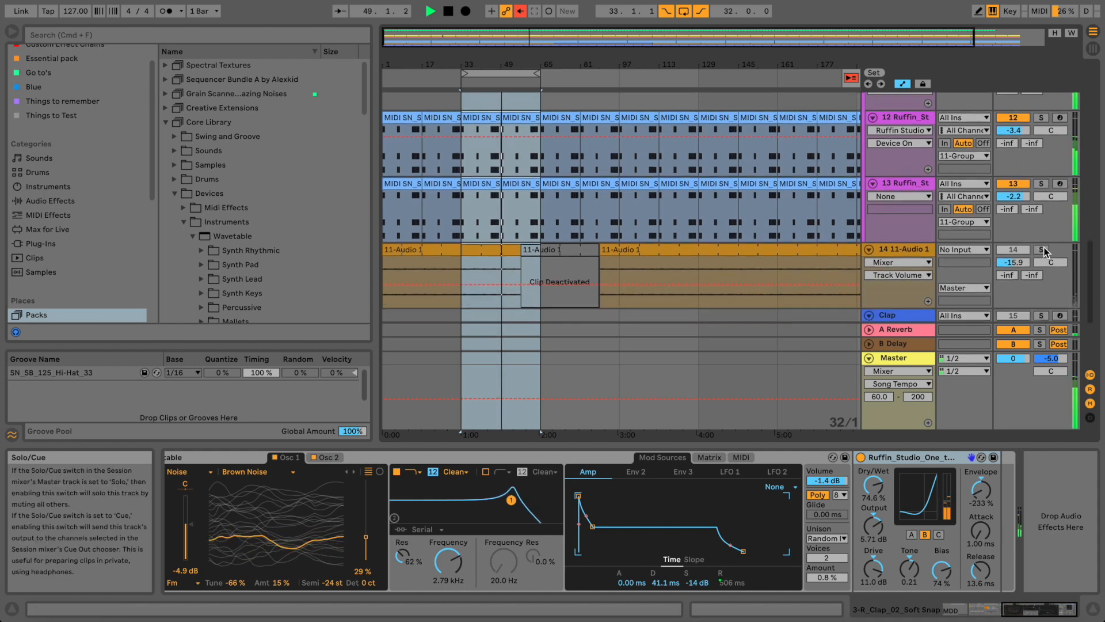
{"action": "left_click", "coordinate": [1042, 249]}
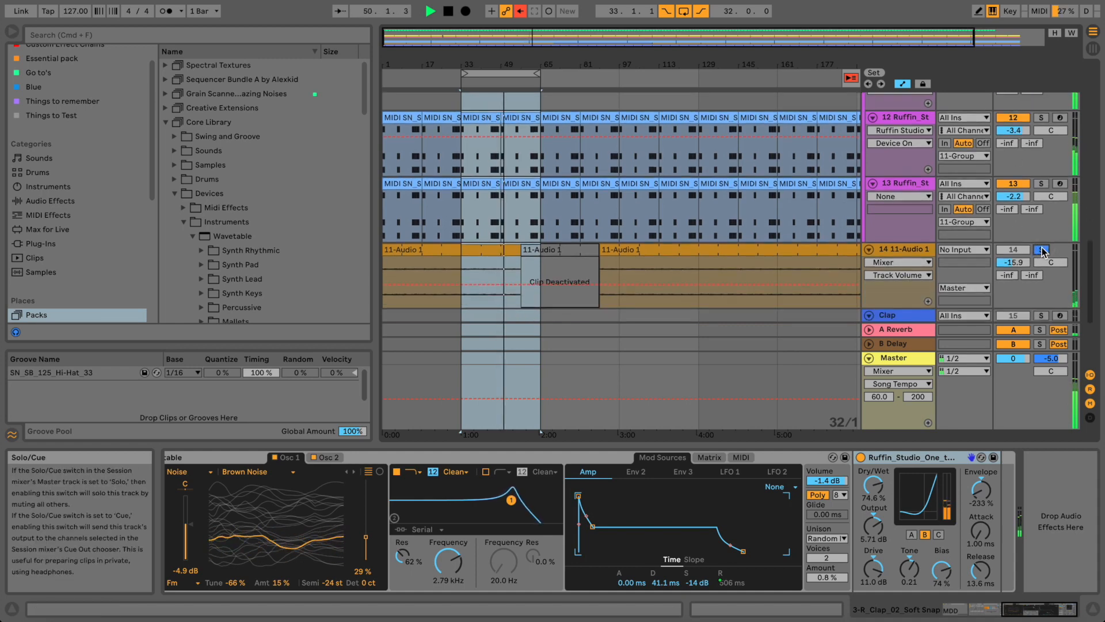
{"action": "scroll", "coordinate": [930, 193], "scroll_direction": "down", "scroll_amount": 4}
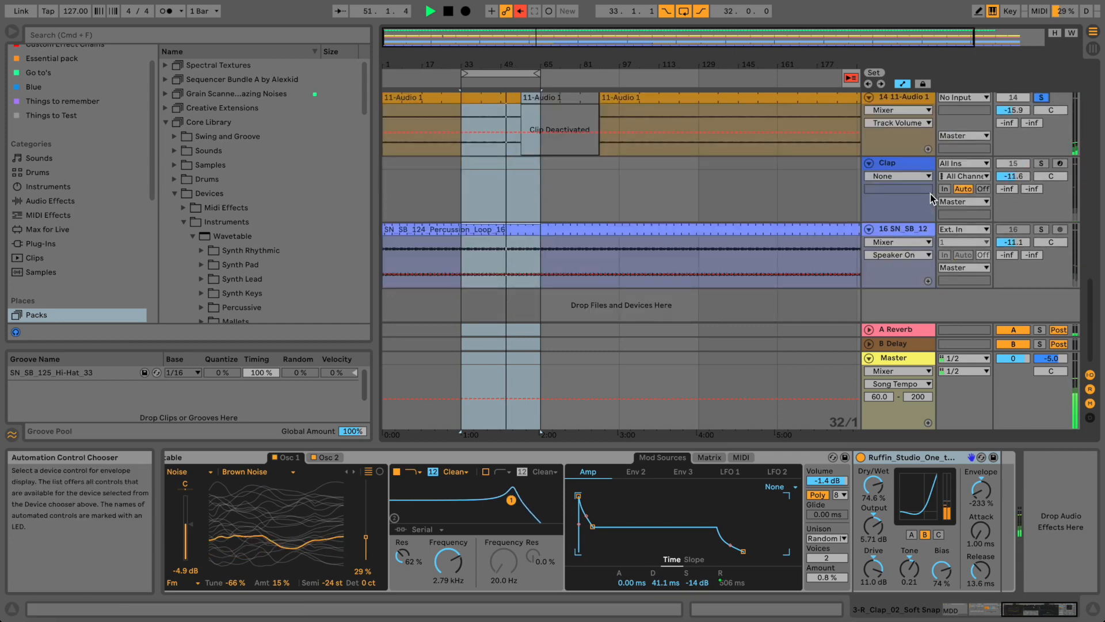
{"action": "left_click", "coordinate": [1041, 229]}
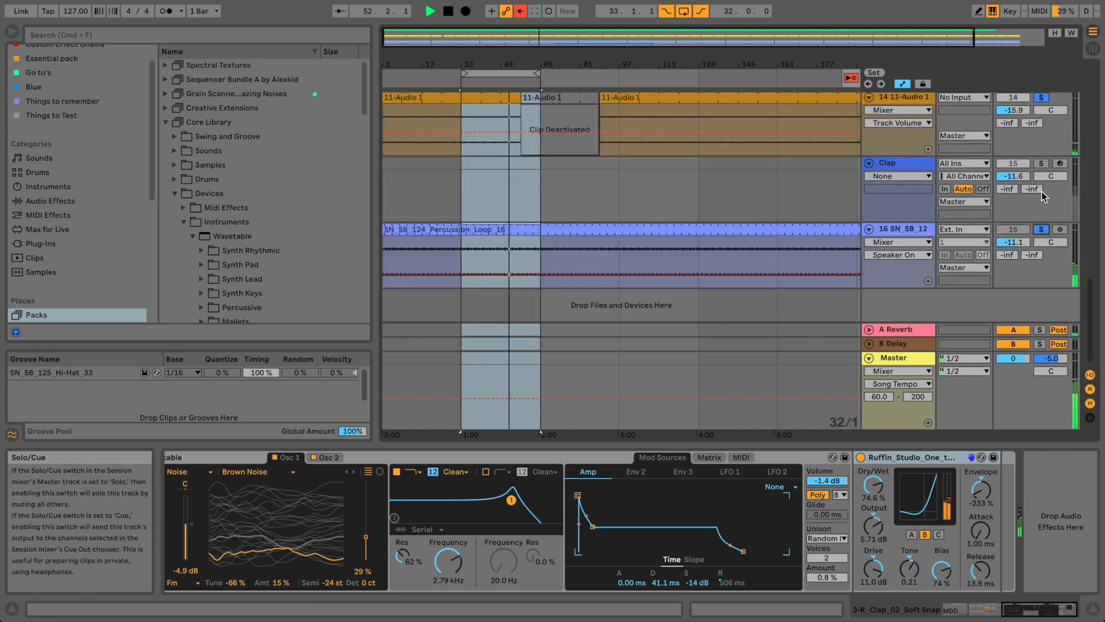
- Solo Clap track 15 along with the others and set its volume to -9.7 dB
{"action": "left_click", "coordinate": [1041, 164]}
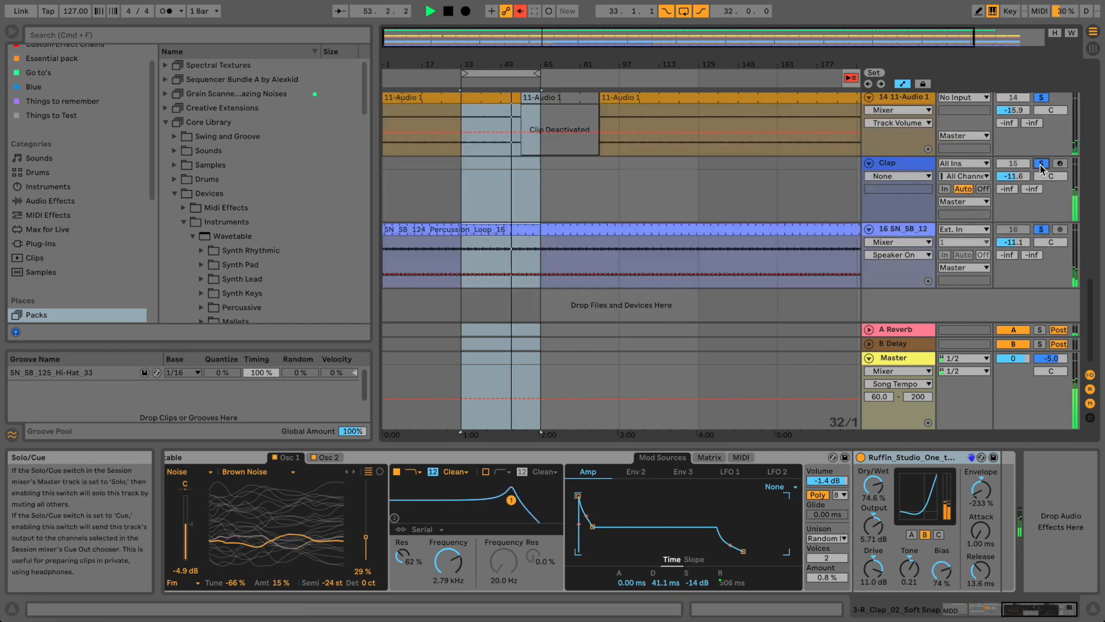
{"action": "left_click_drag", "start_coordinate": [1022, 174], "coordinate": [1022, 171]}
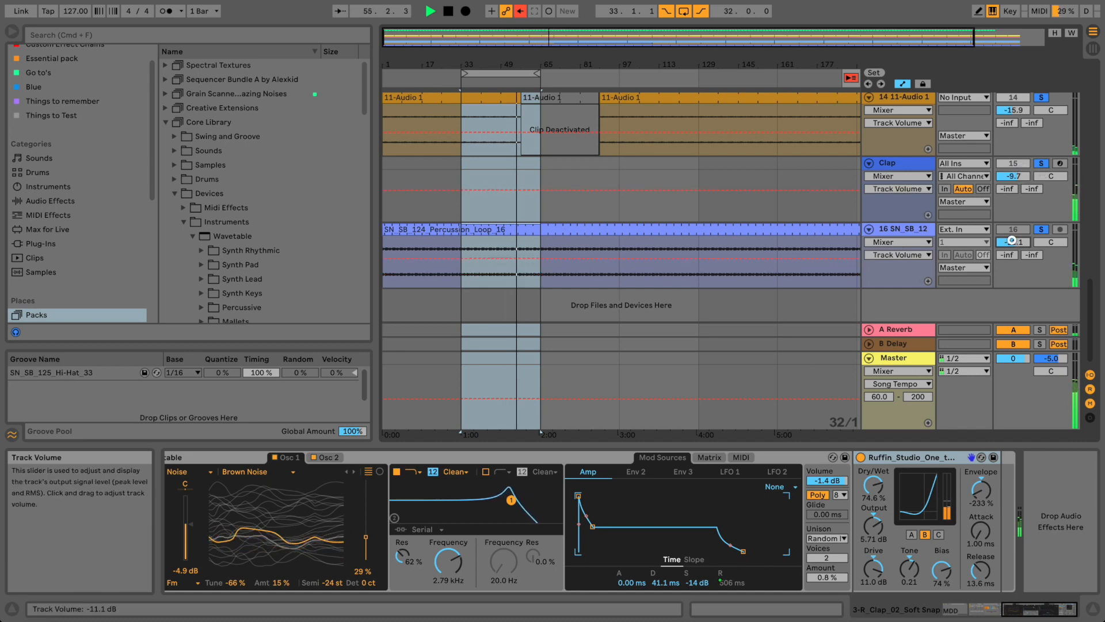